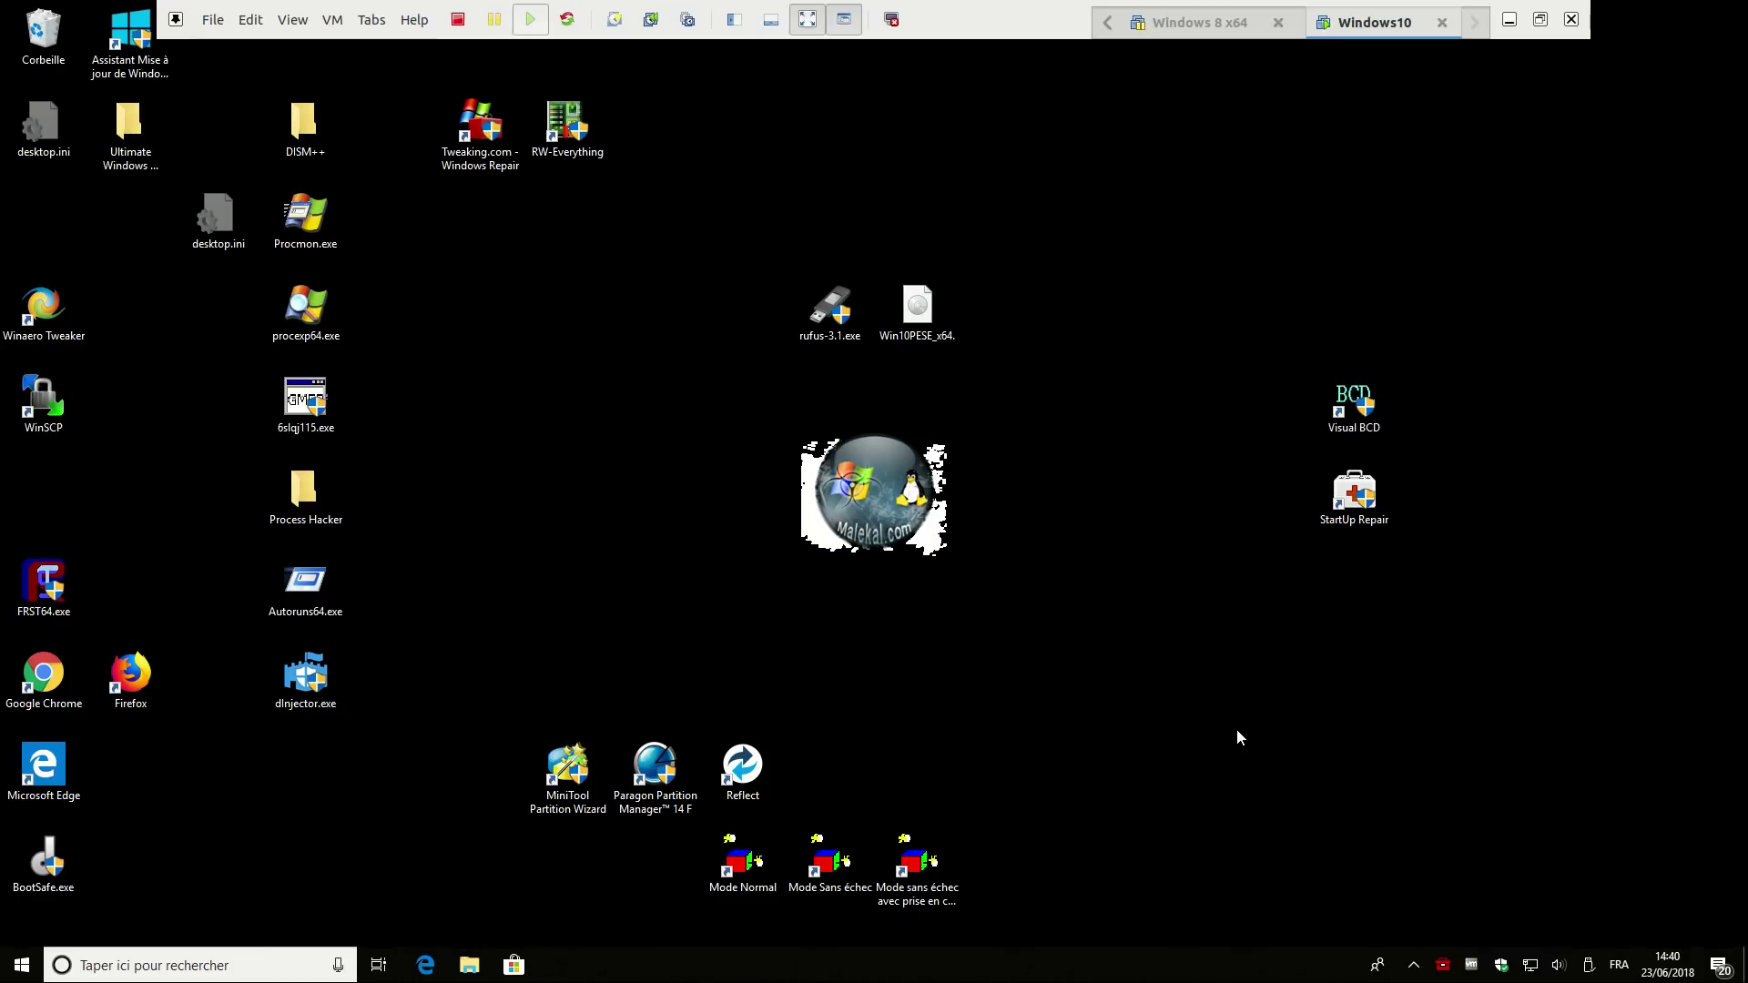
# Search the web in Firefox for "cd live malekal", open the Malekal Live CD page and enlarge the browser window
pyautogui.click(136, 678)
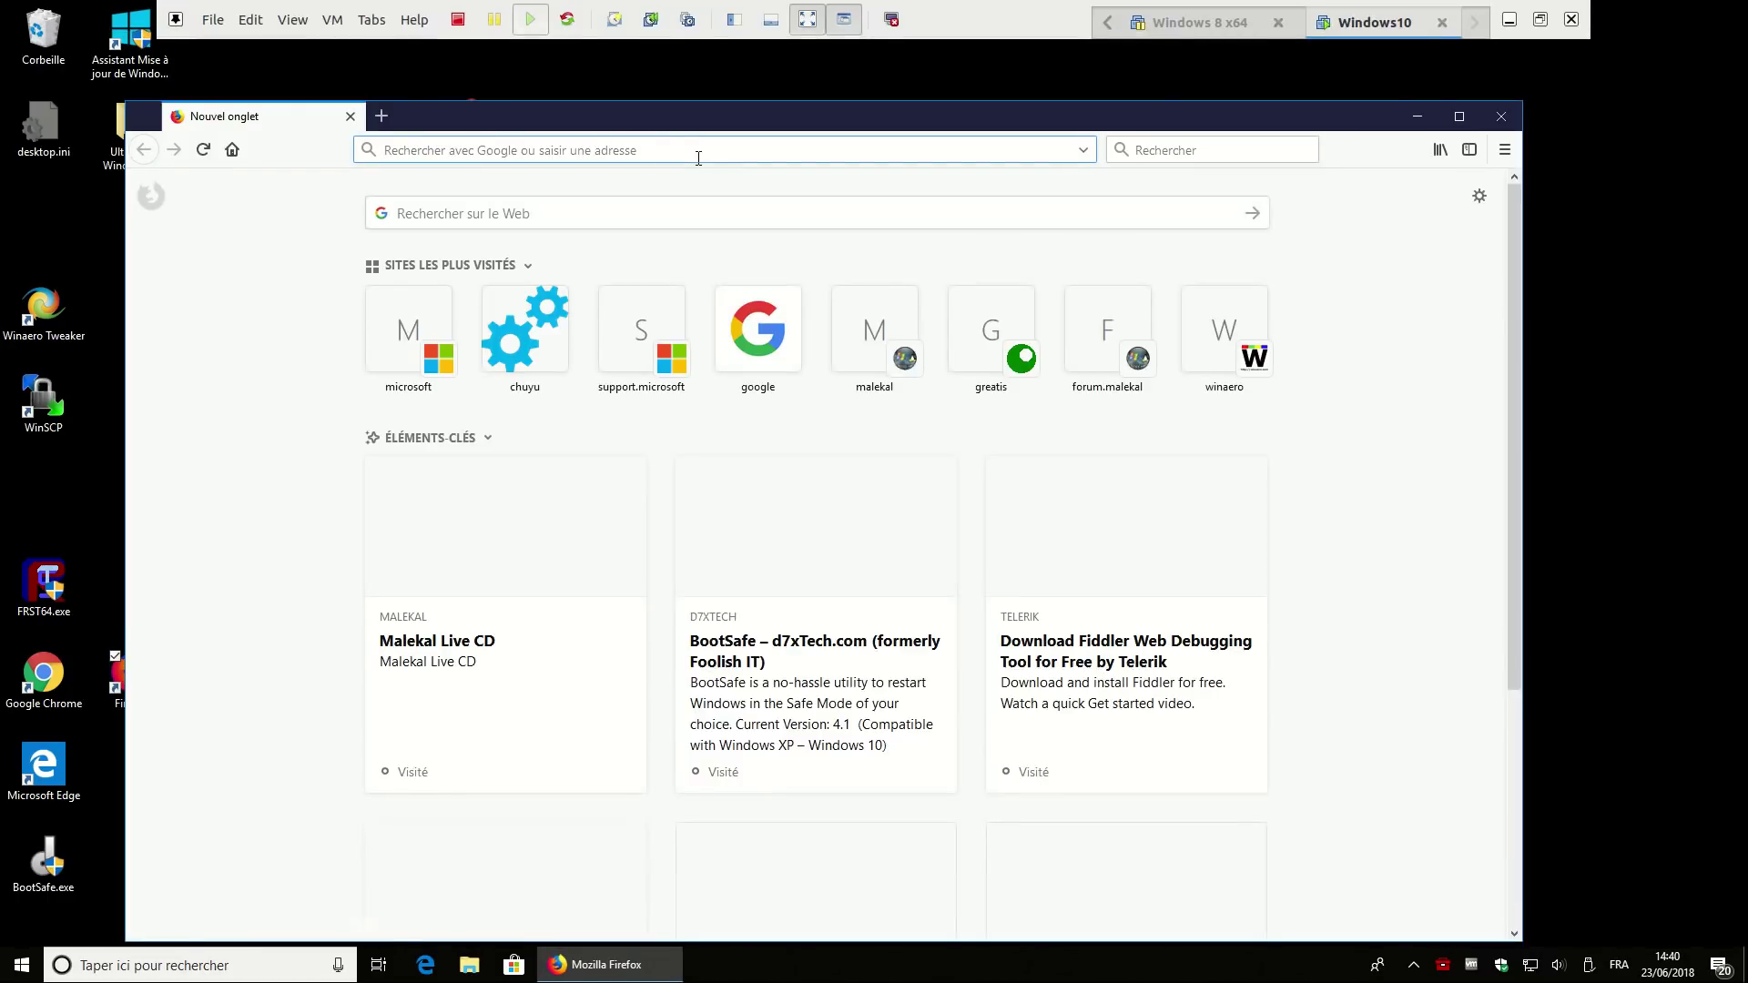
pyautogui.write('cd live malekal')
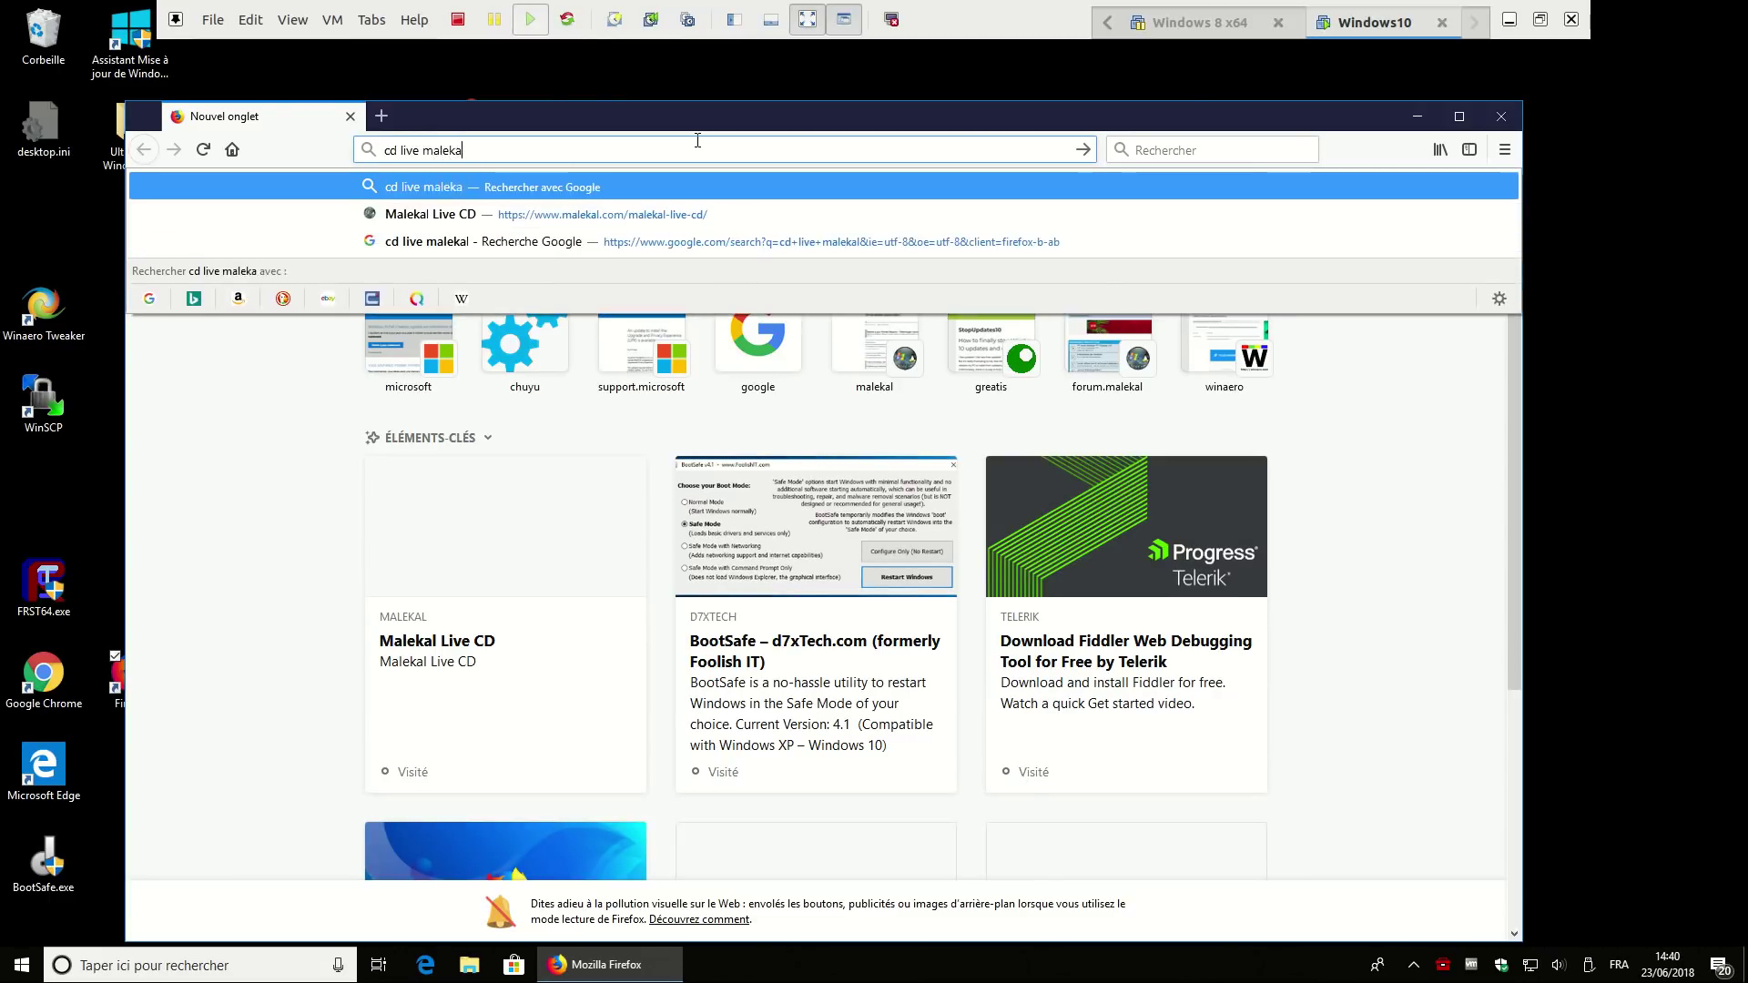
pyautogui.press('Return')
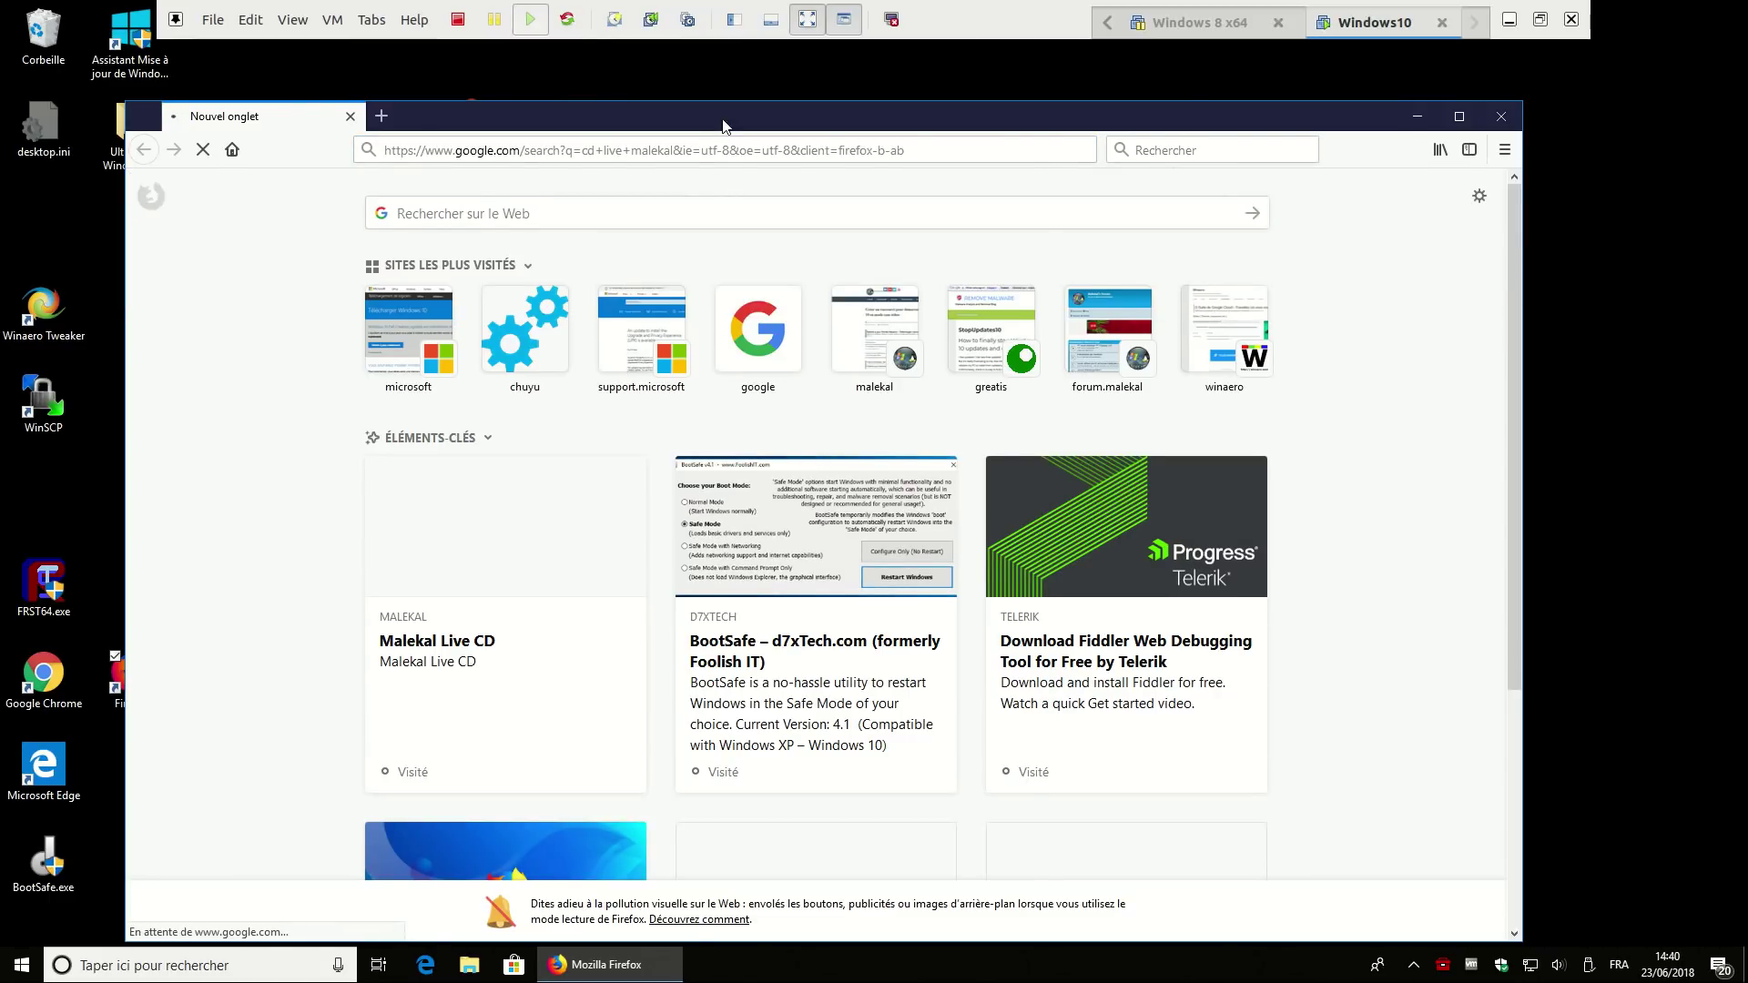
pyautogui.moveTo(724, 125); pyautogui.dragTo(708, 87)
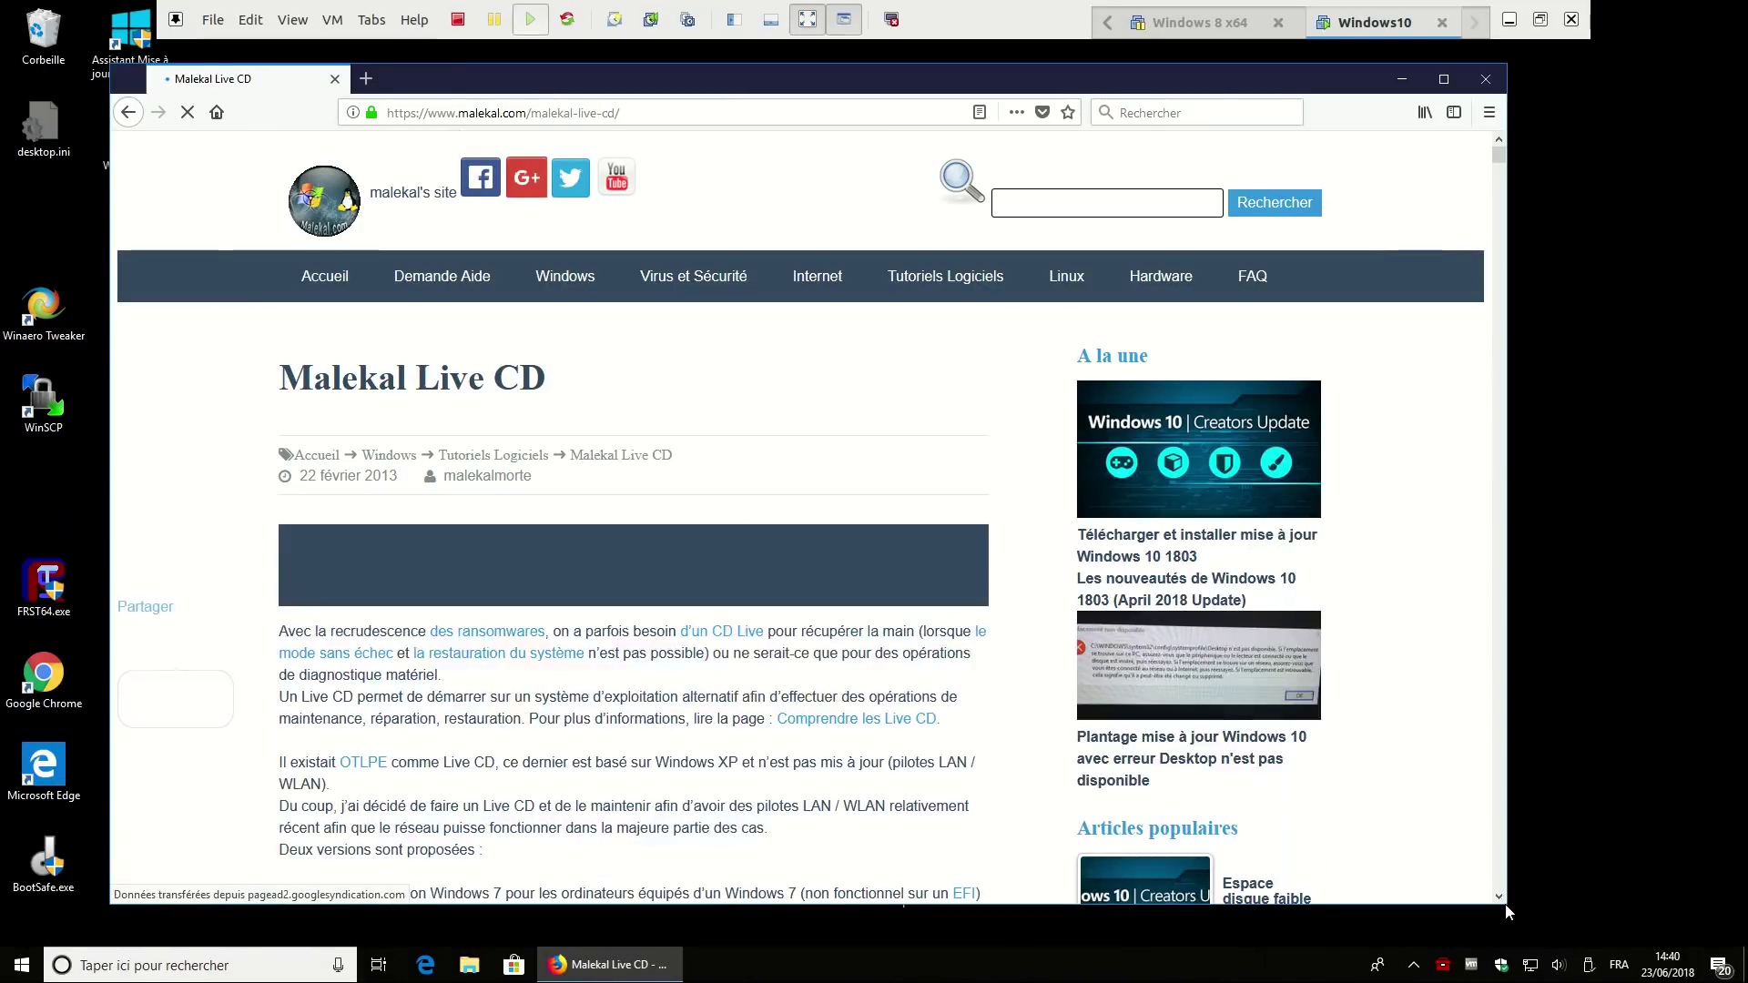
pyautogui.moveTo(1507, 911); pyautogui.dragTo(1658, 924)
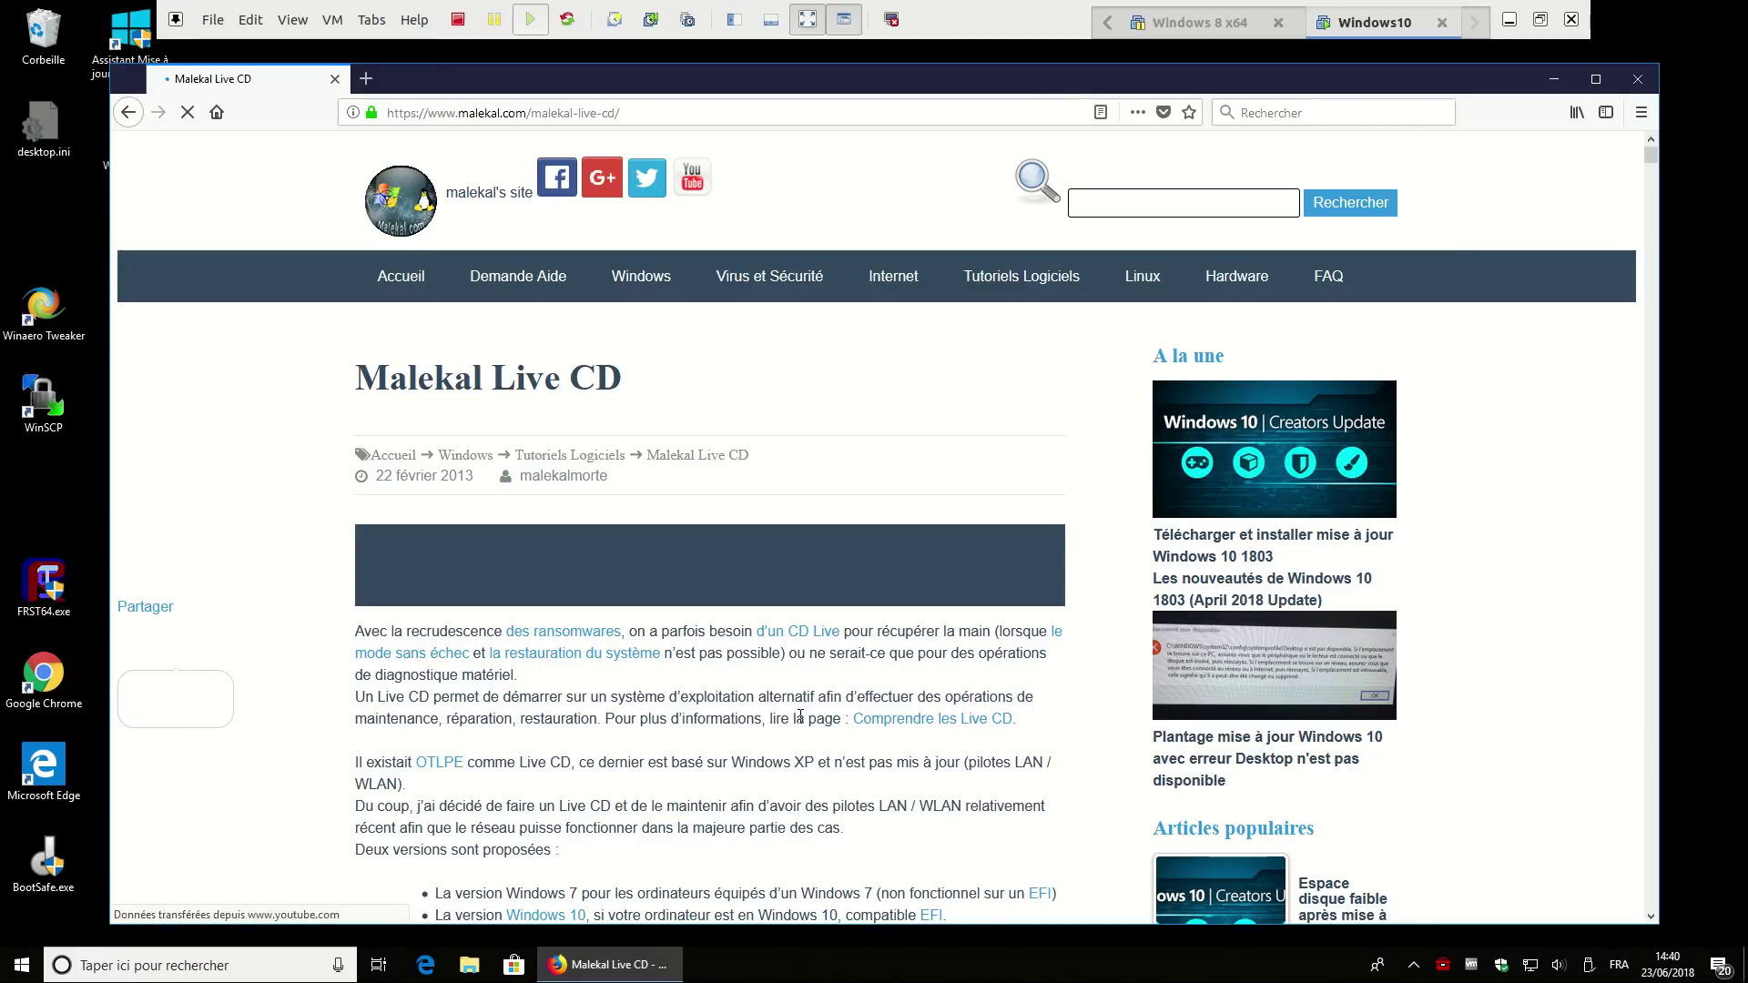
# Examine the Malekal Live CD presentation, including its Windows 7 and Windows 10 versions and the list of included repair tools
pyautogui.scroll(-4, 637, 710)
pyautogui.scroll(-15, 661, 713)
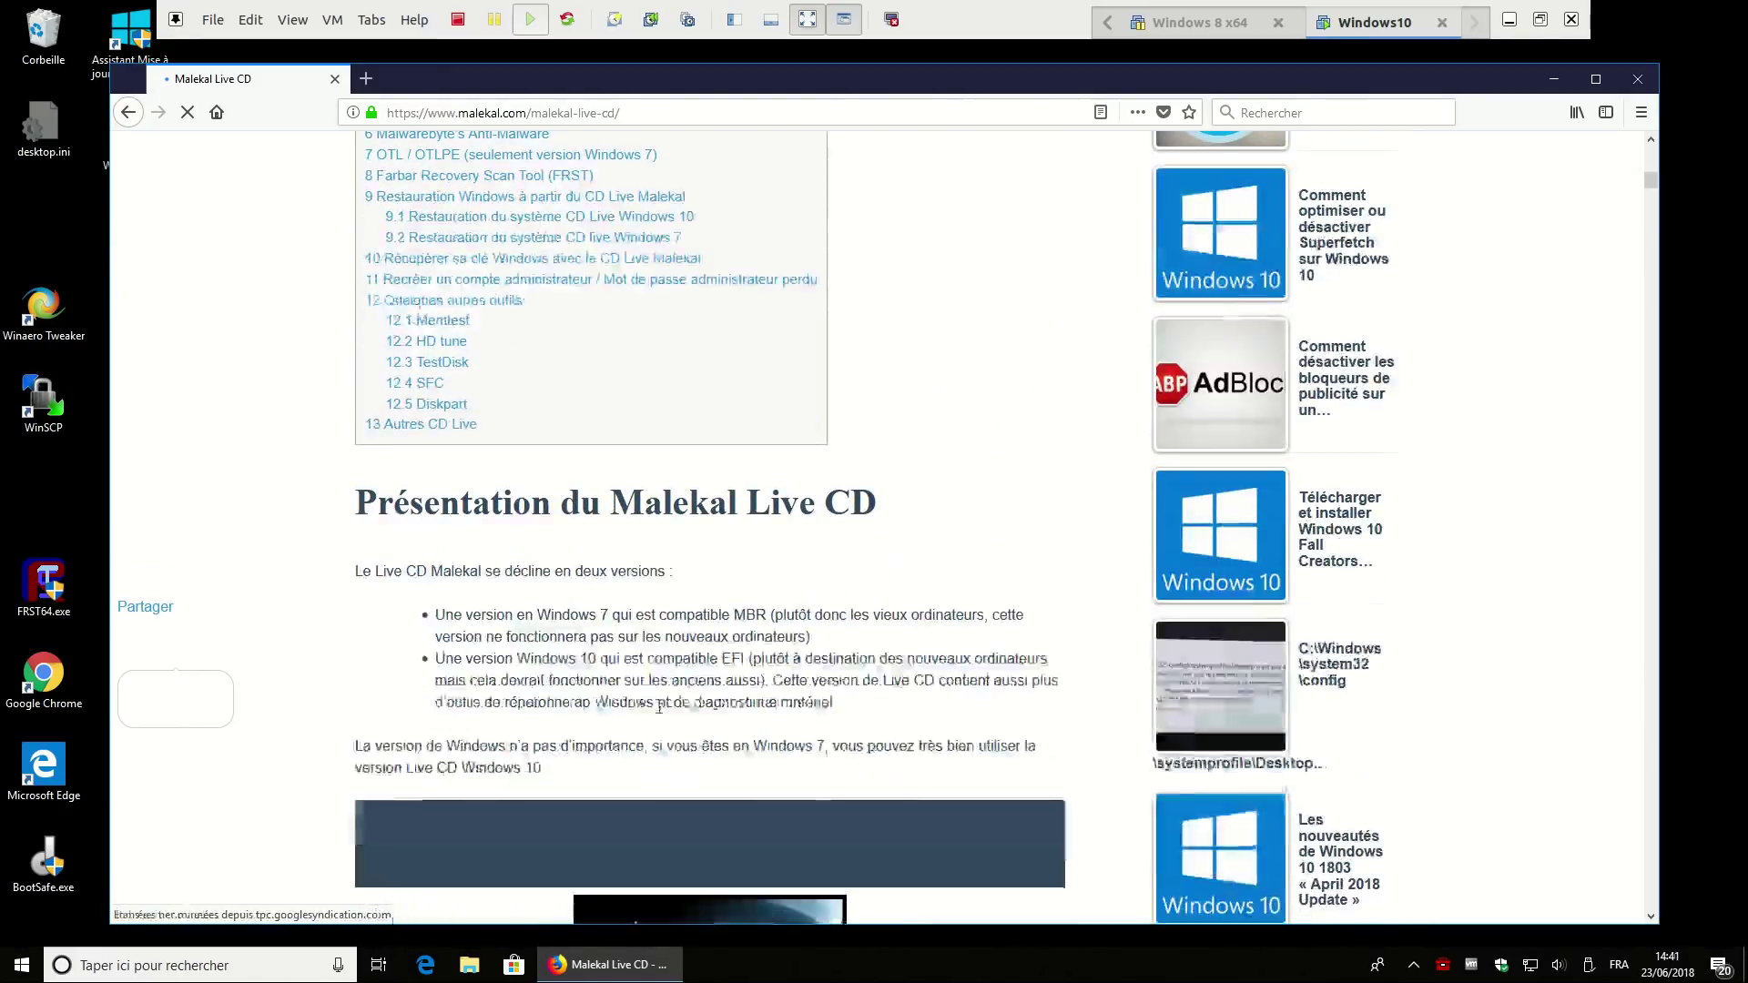
pyautogui.scroll(6, 635, 441)
pyautogui.scroll(-1, 635, 443)
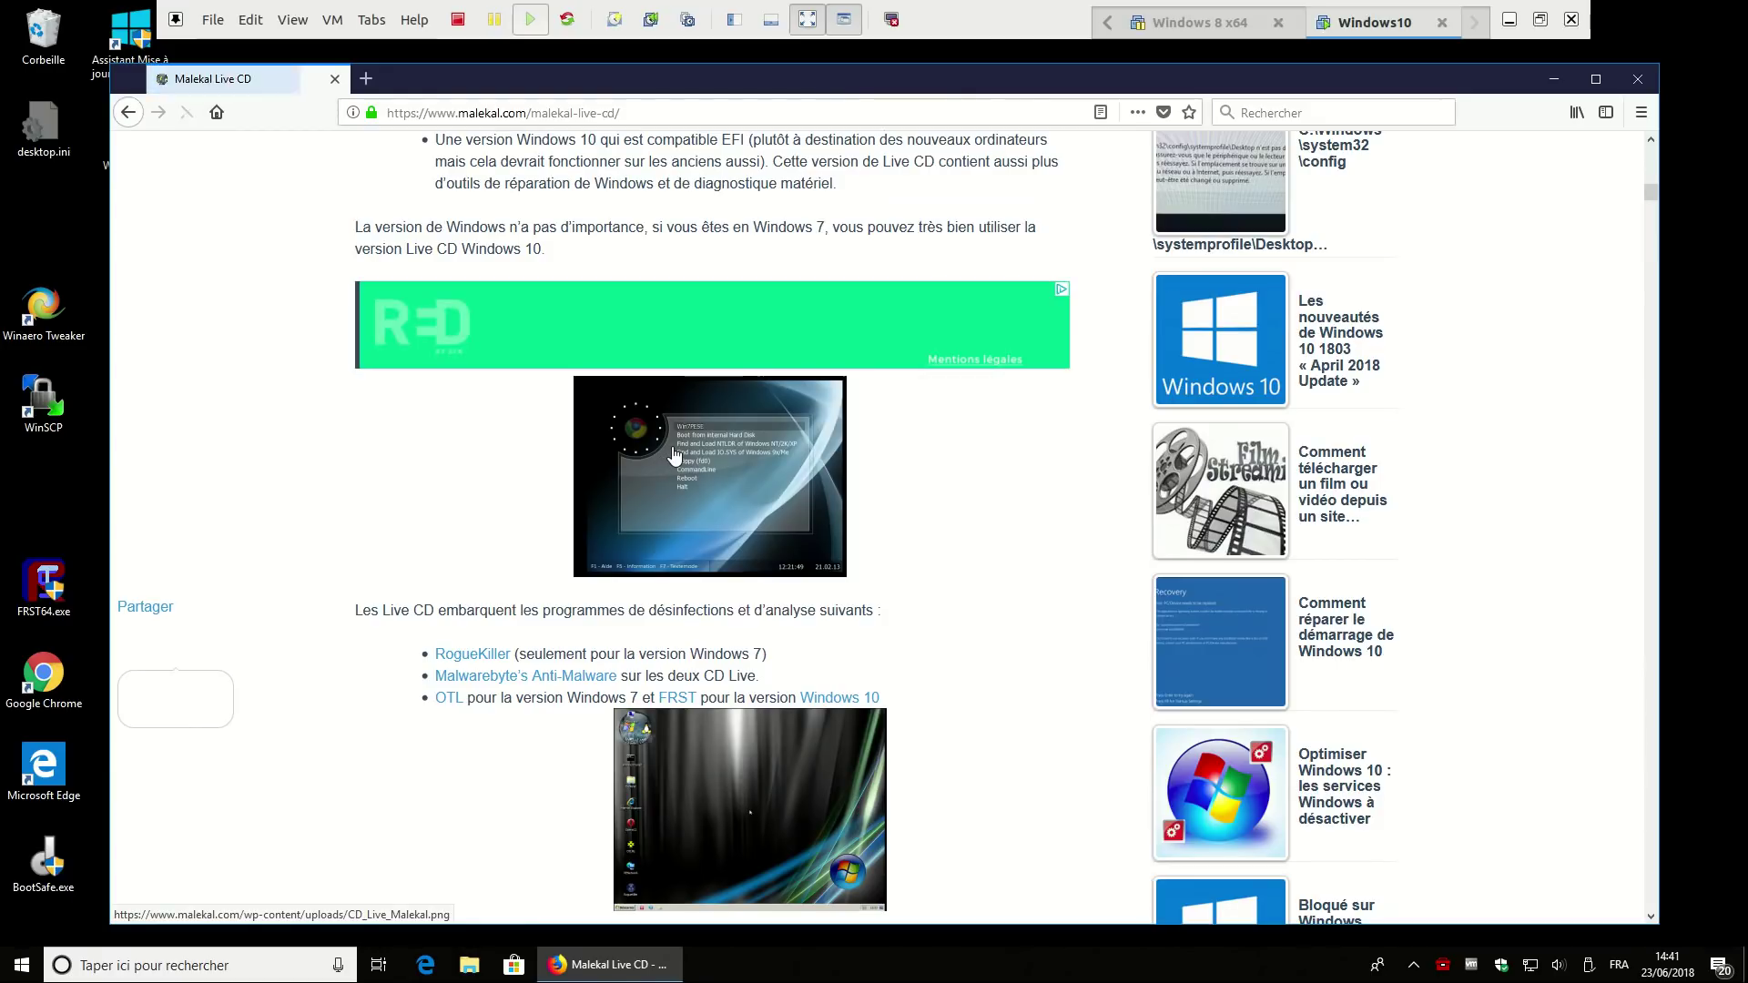
pyautogui.scroll(-1, 712, 503)
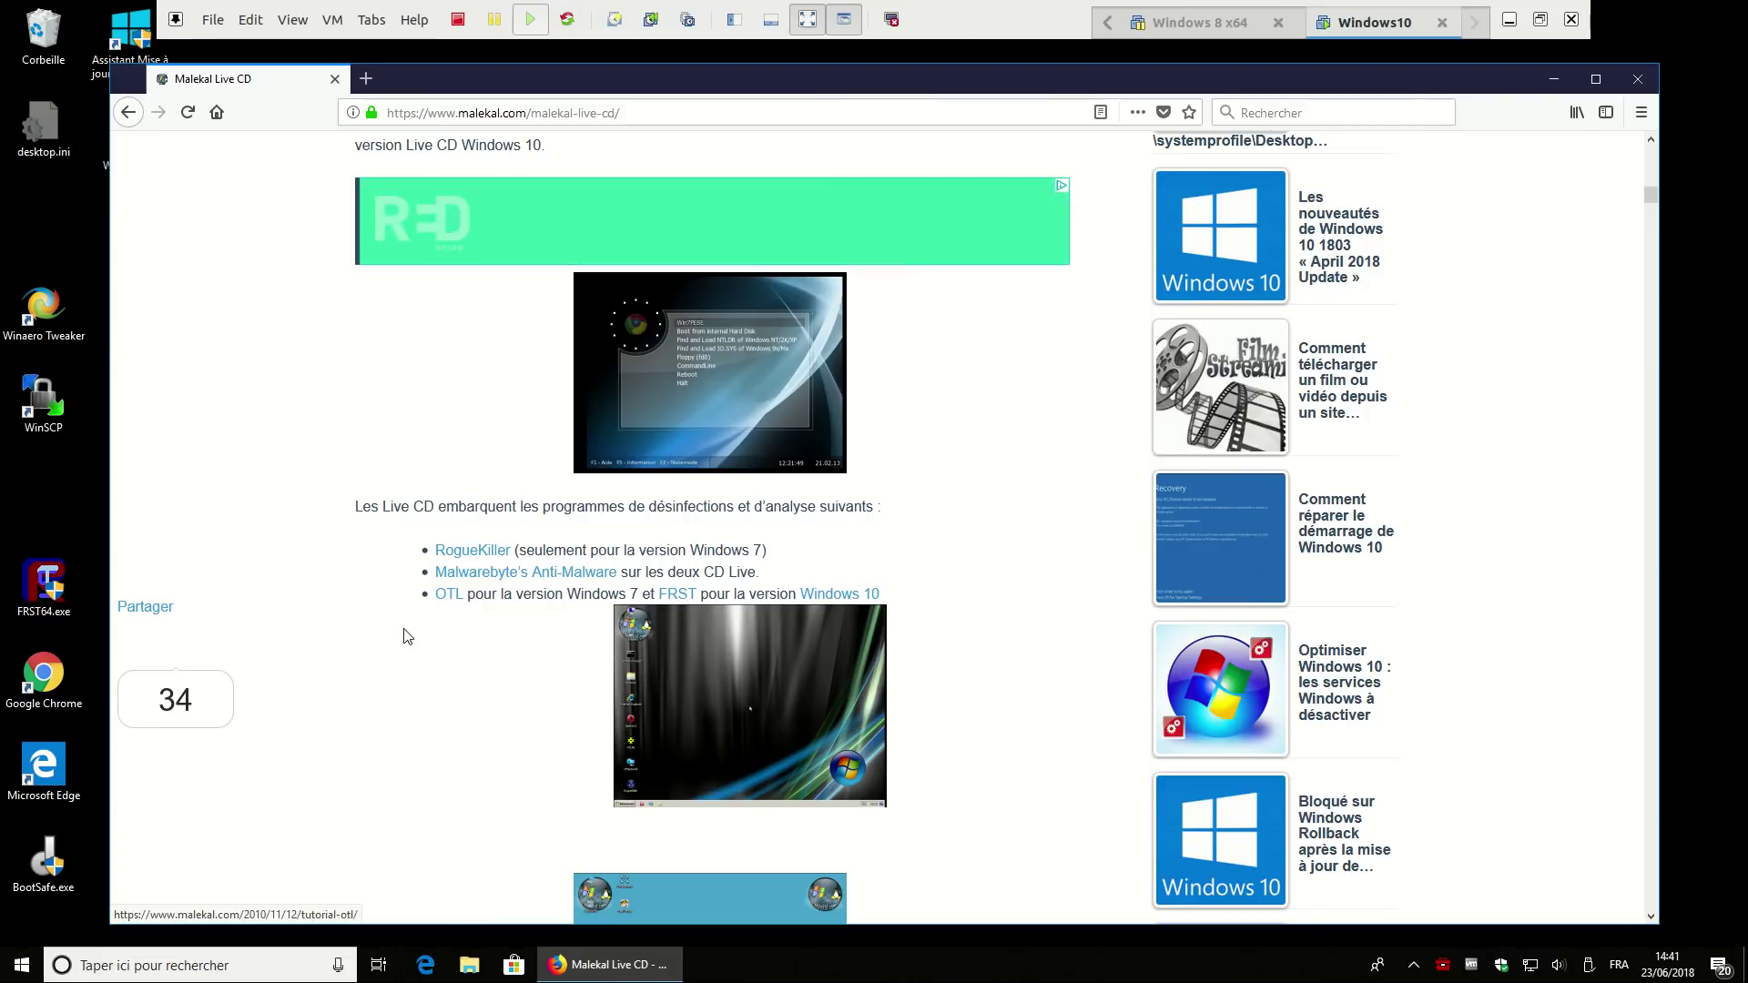
pyautogui.scroll(-3, 725, 494)
pyautogui.scroll(-1, 726, 494)
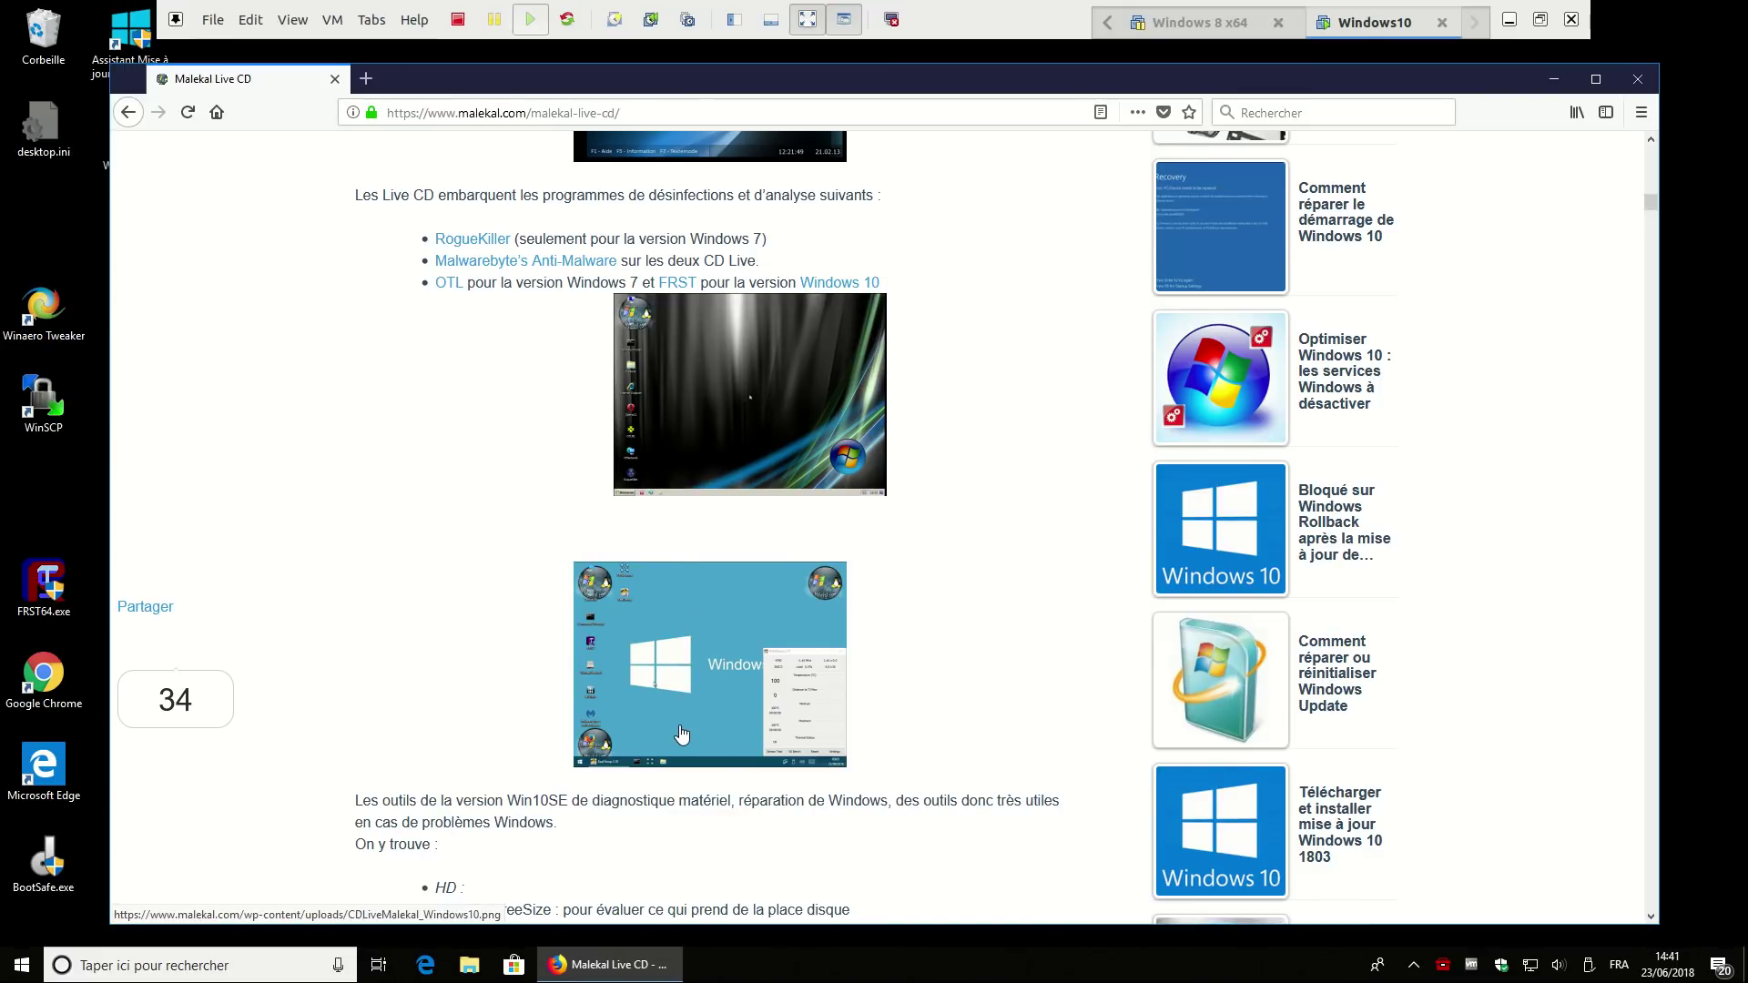
pyautogui.scroll(-6, 515, 653)
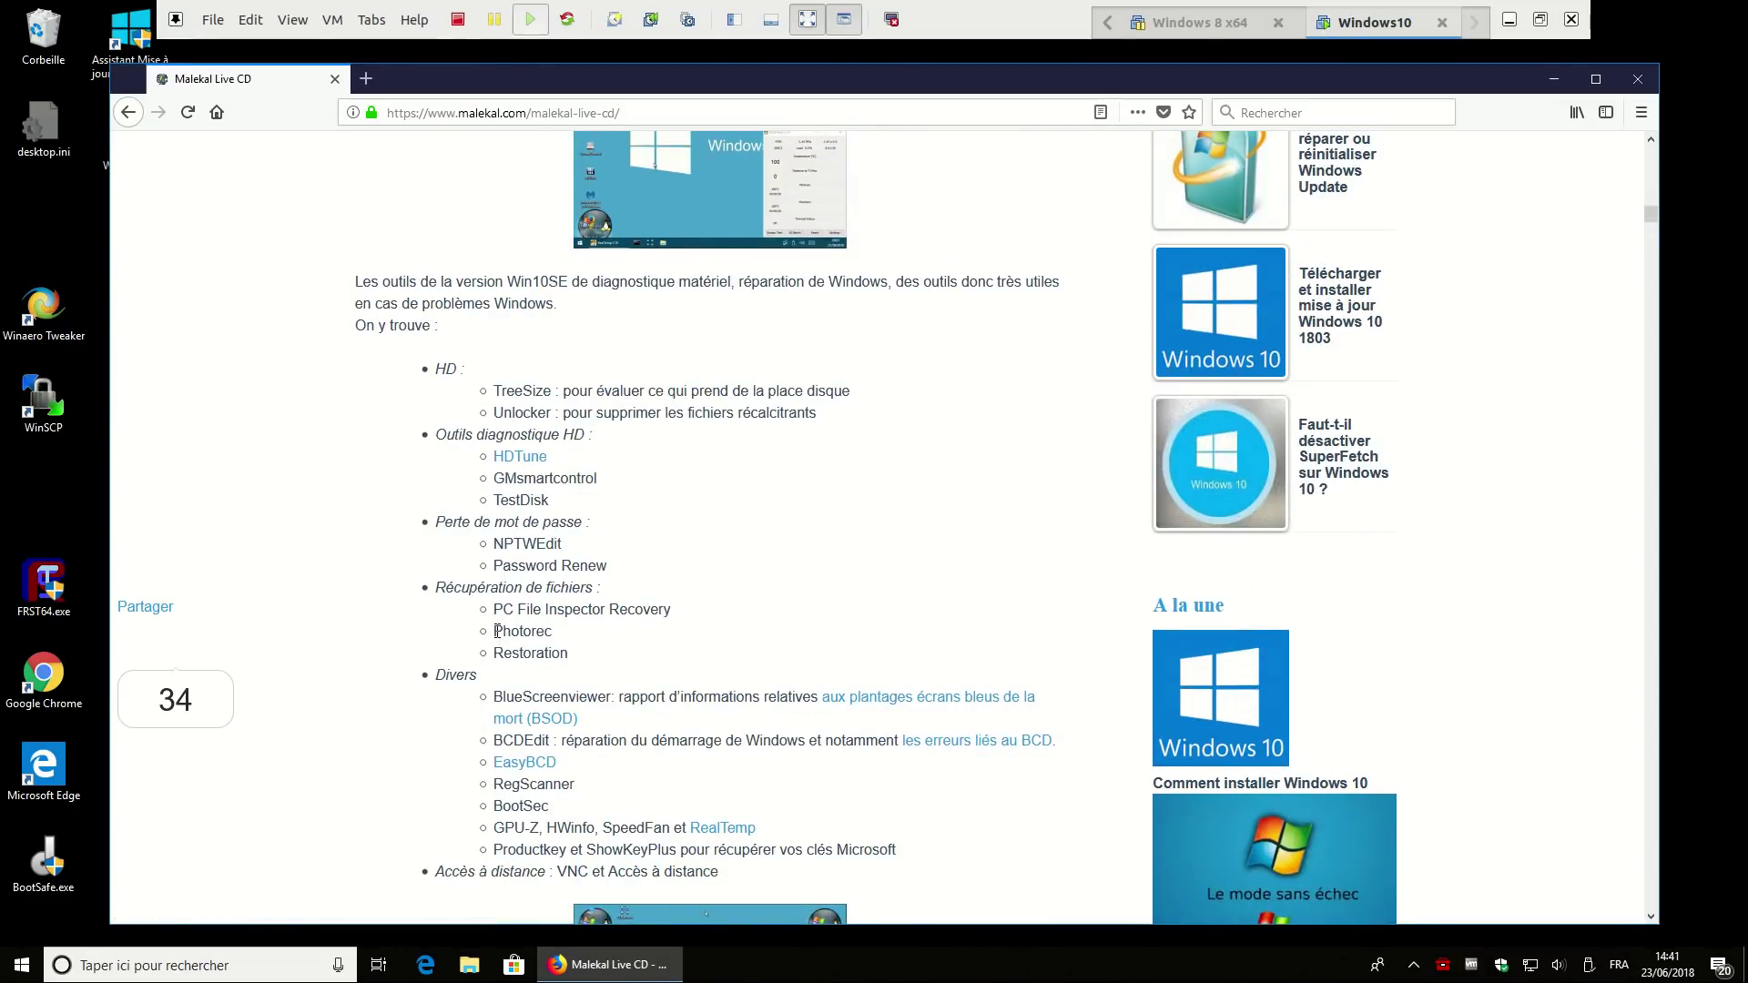
pyautogui.scroll(-1, 496, 631)
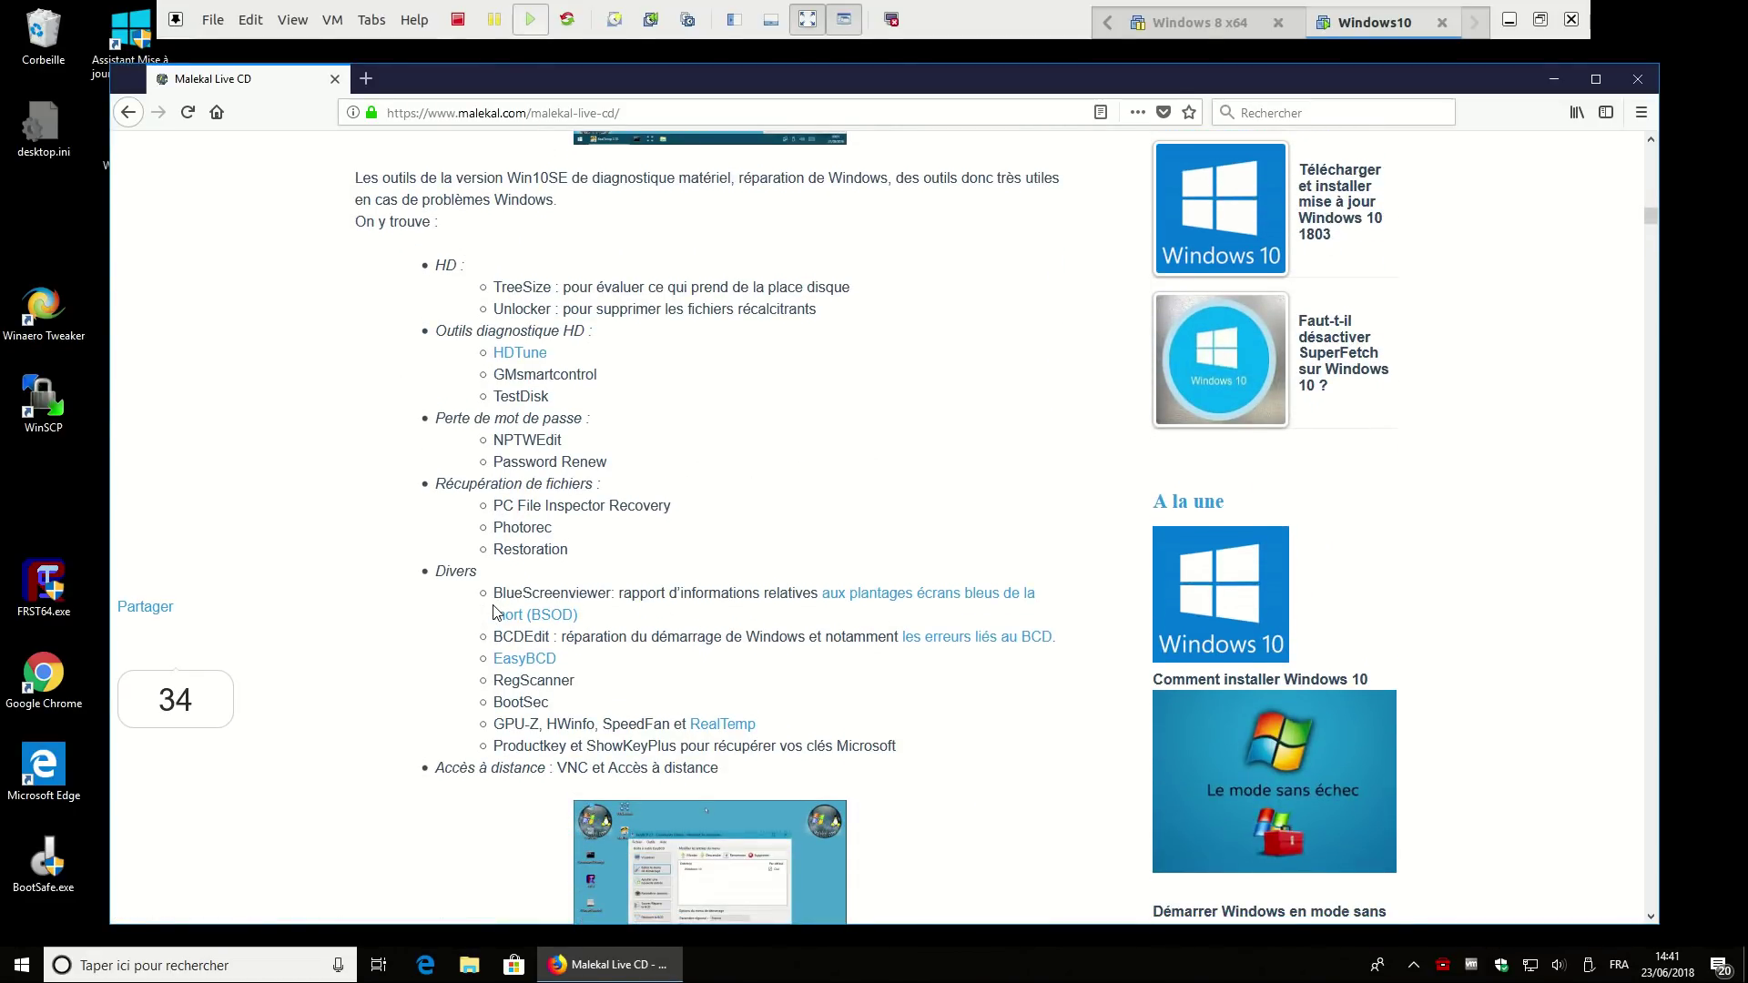
pyautogui.moveTo(490, 466); pyautogui.dragTo(619, 465)
pyautogui.click(403, 621)
# Compare the CD Live Win7 PE (MBR) and CD Live Win10PE (support UEFI) entries in the page's download section
pyautogui.scroll(-8, 403, 622)
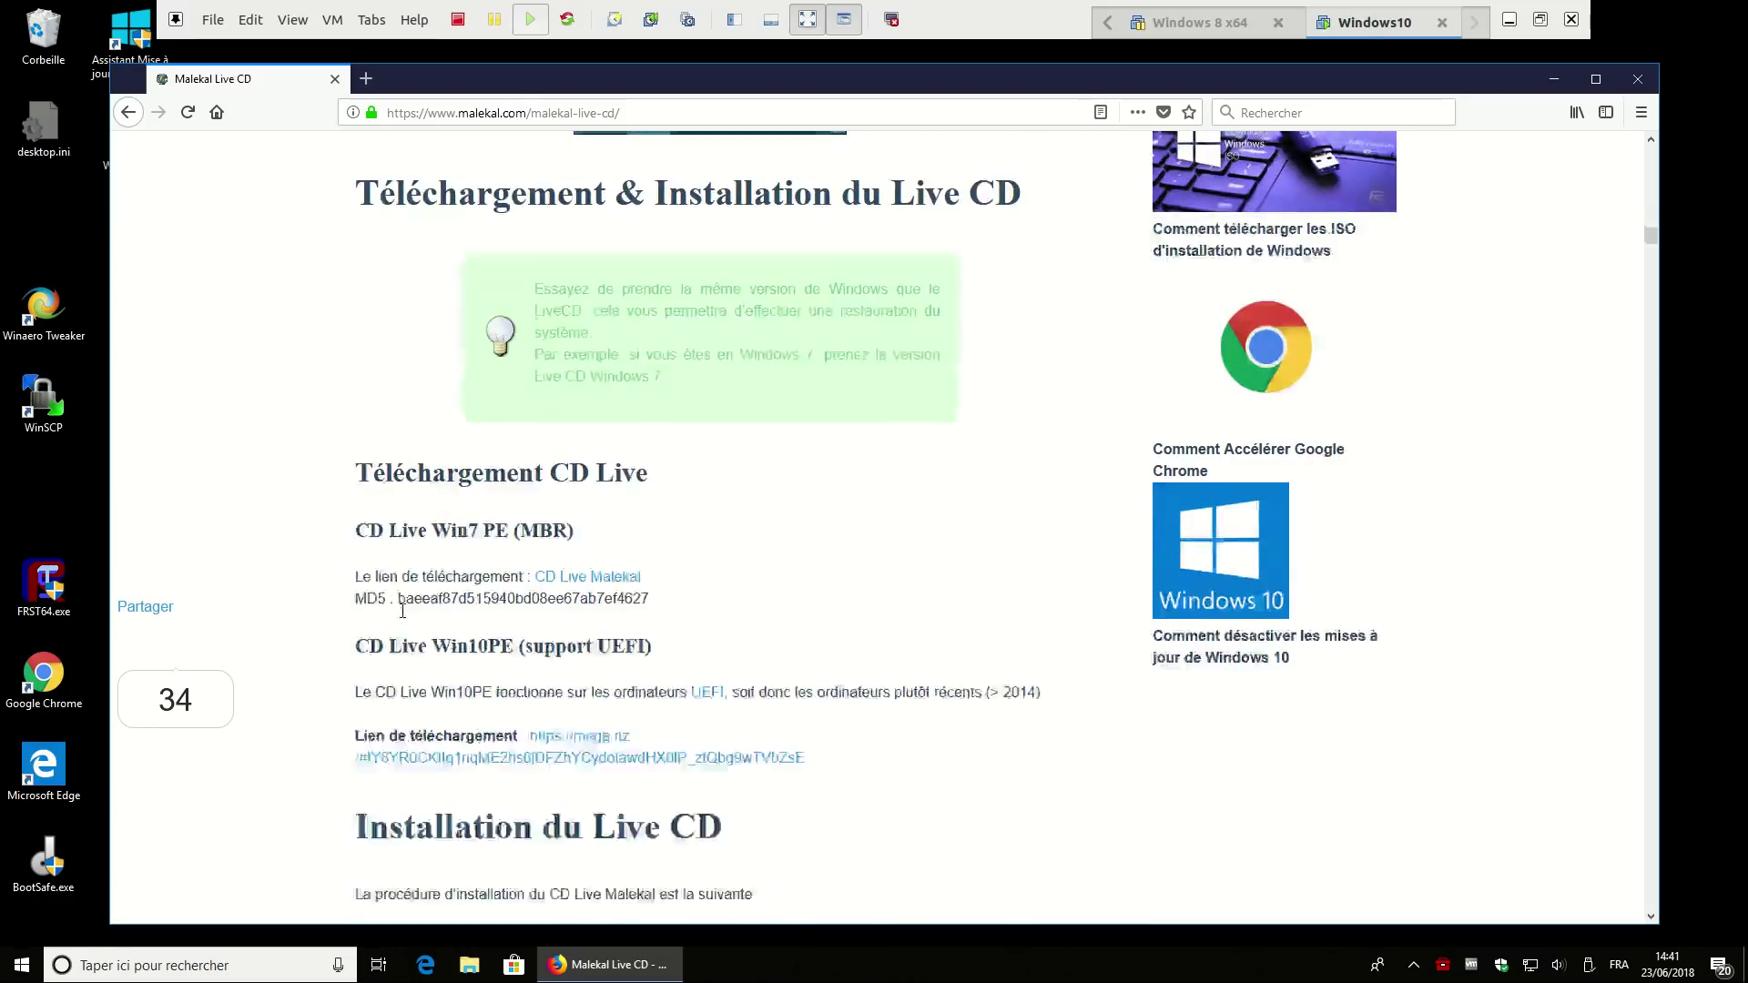
pyautogui.moveTo(440, 462); pyautogui.dragTo(478, 466)
pyautogui.moveTo(438, 584); pyautogui.dragTo(490, 580)
pyautogui.click(487, 583)
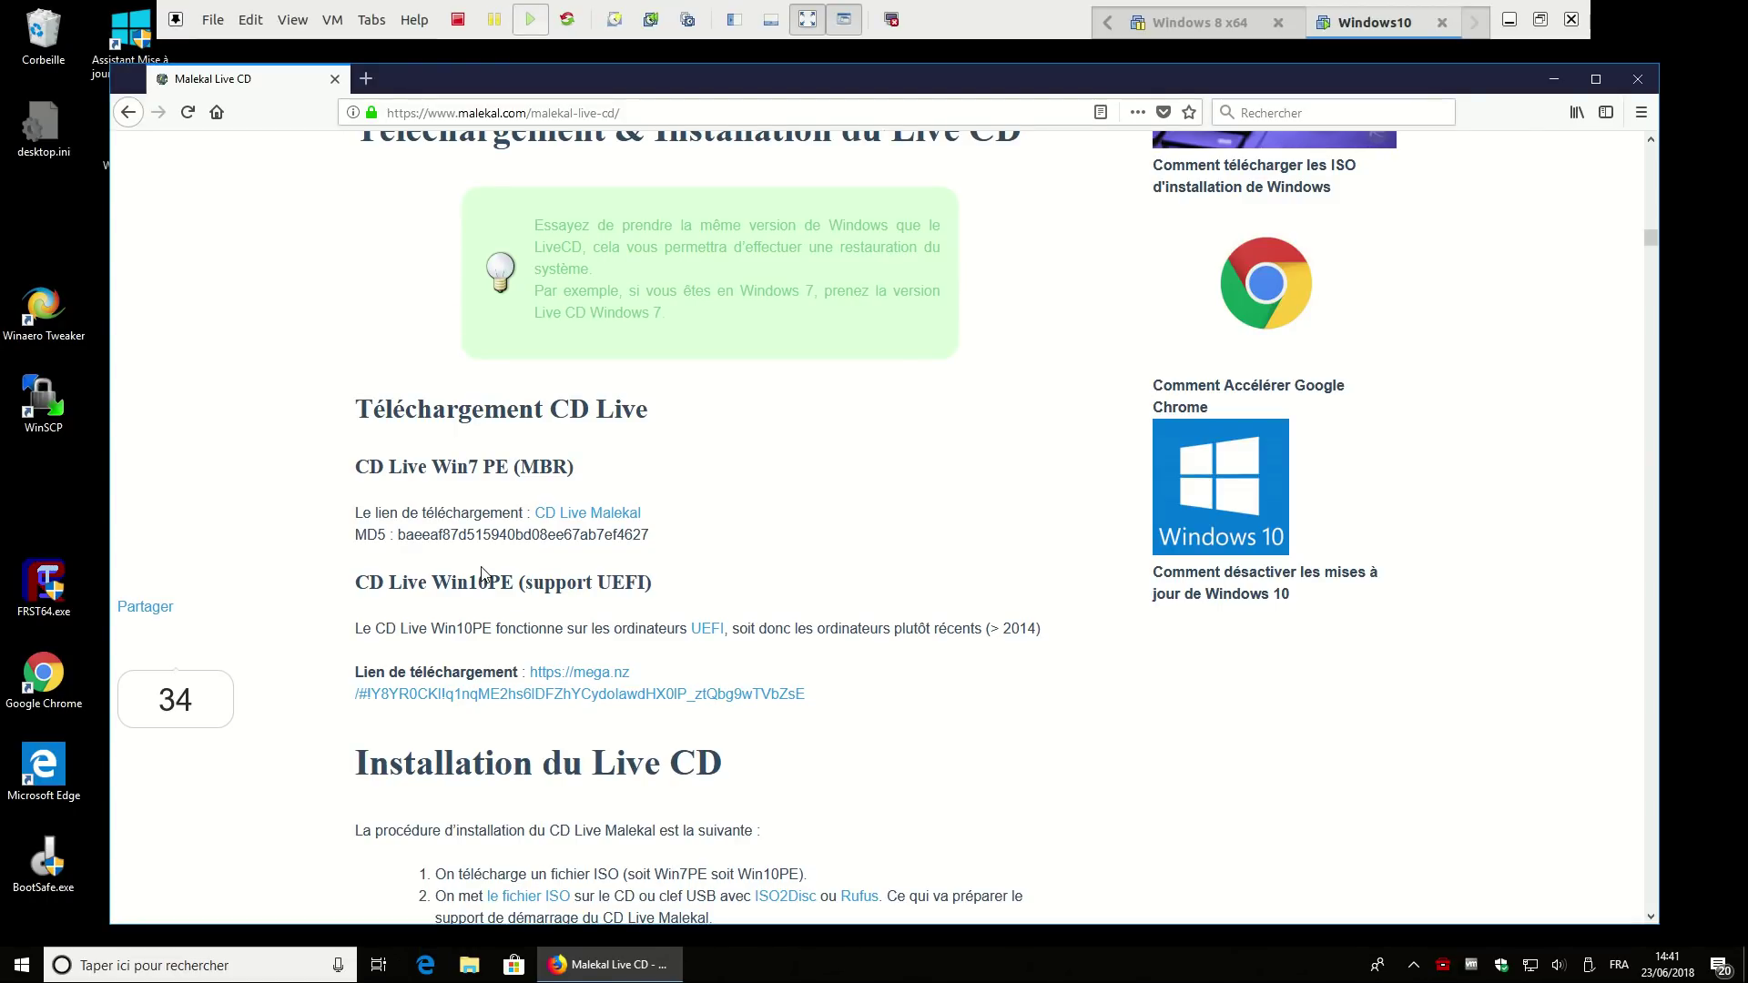
pyautogui.moveTo(431, 467); pyautogui.dragTo(482, 468)
pyautogui.moveTo(437, 579); pyautogui.dragTo(494, 582)
pyautogui.click(474, 588)
pyautogui.moveTo(433, 583); pyautogui.dragTo(495, 584)
pyautogui.click(550, 472)
pyautogui.moveTo(430, 464); pyautogui.dragTo(576, 476)
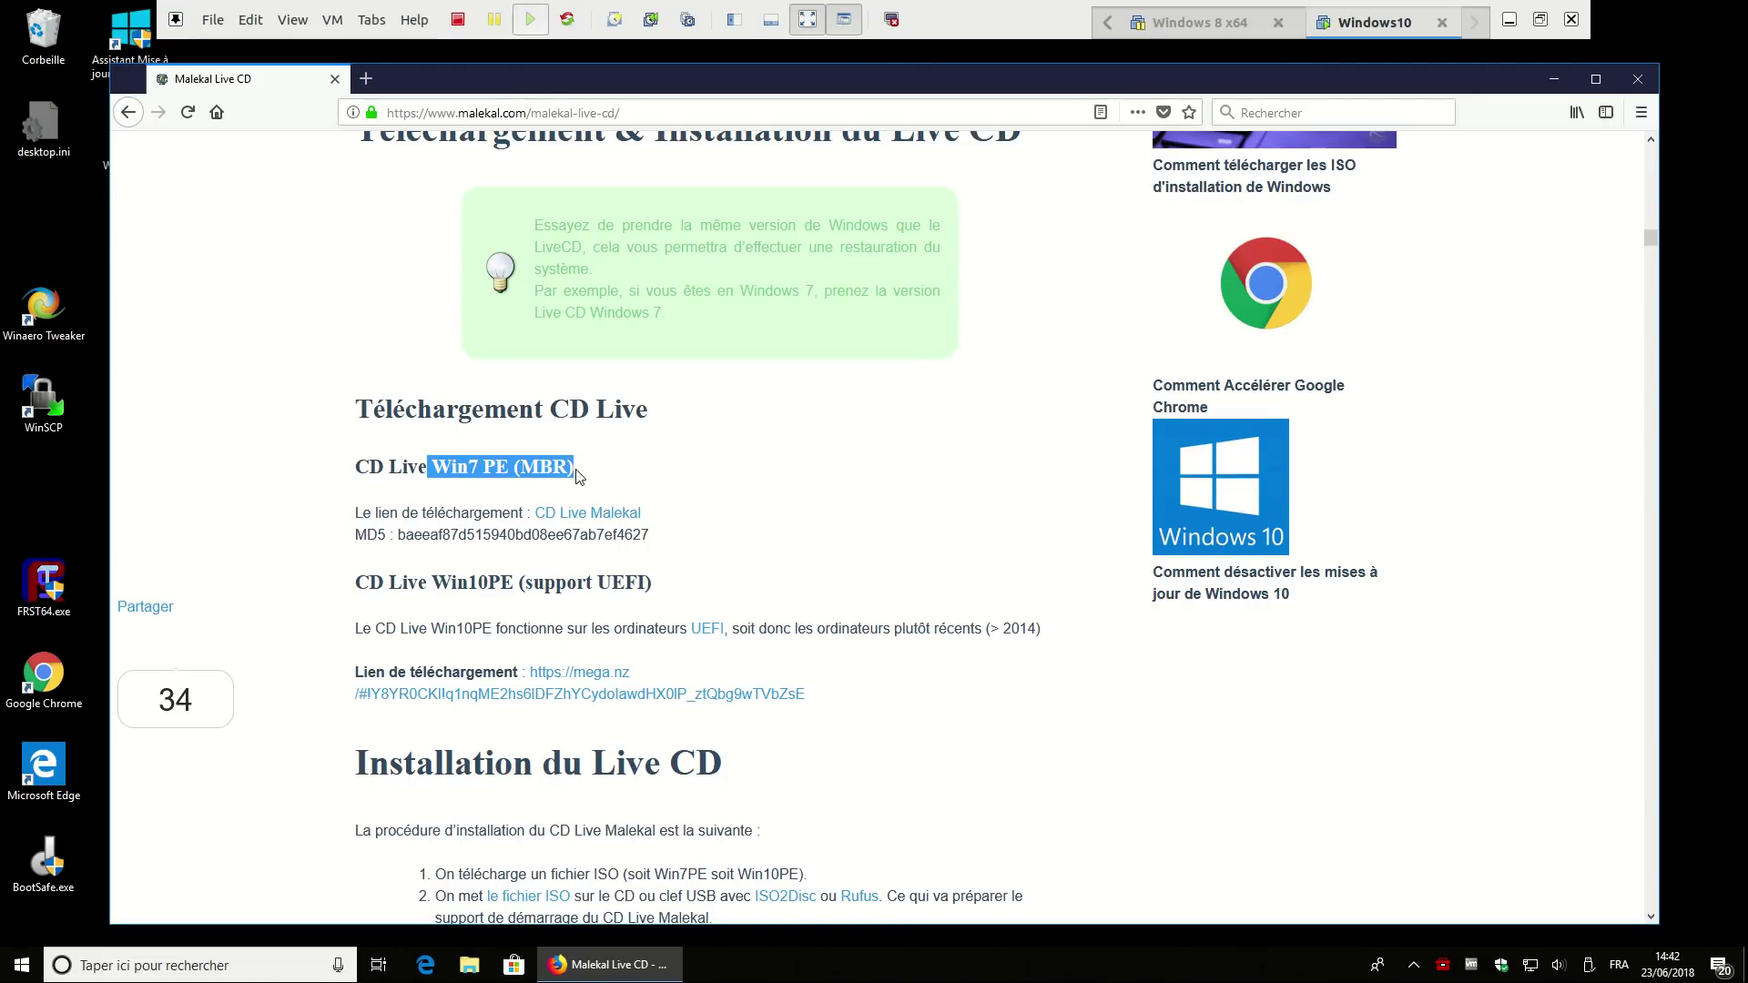
pyautogui.moveTo(431, 581); pyautogui.dragTo(656, 582)
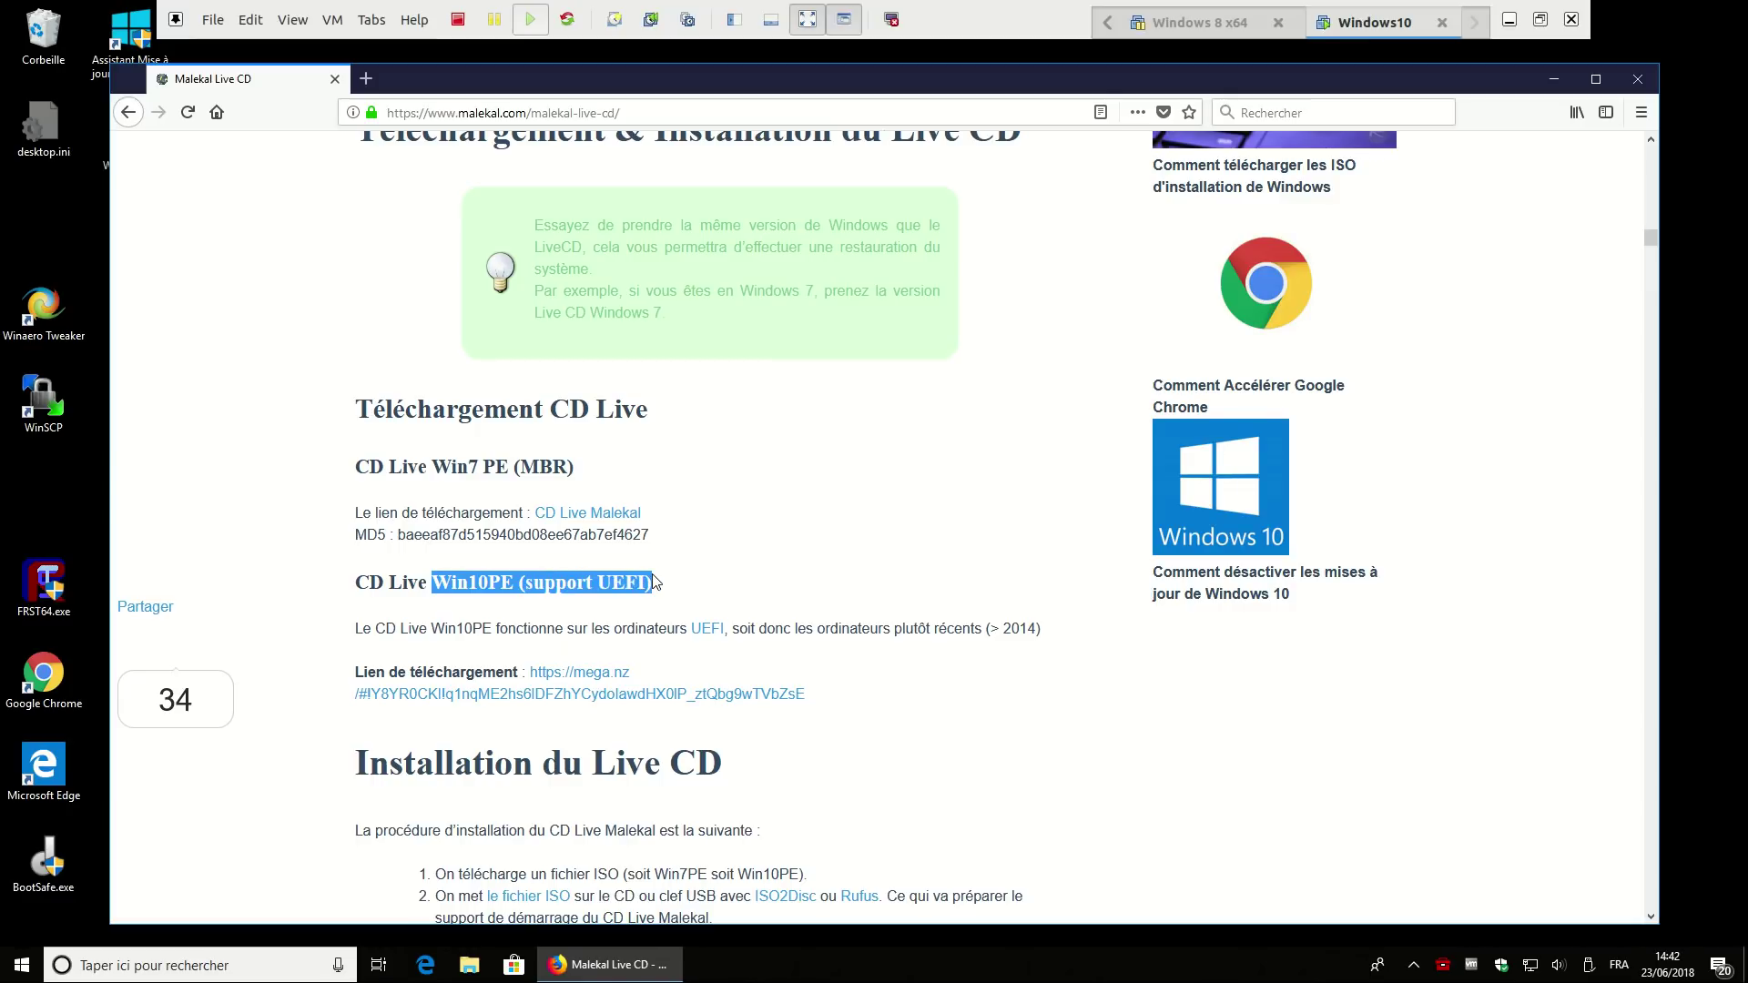
pyautogui.moveTo(430, 467); pyautogui.dragTo(480, 467)
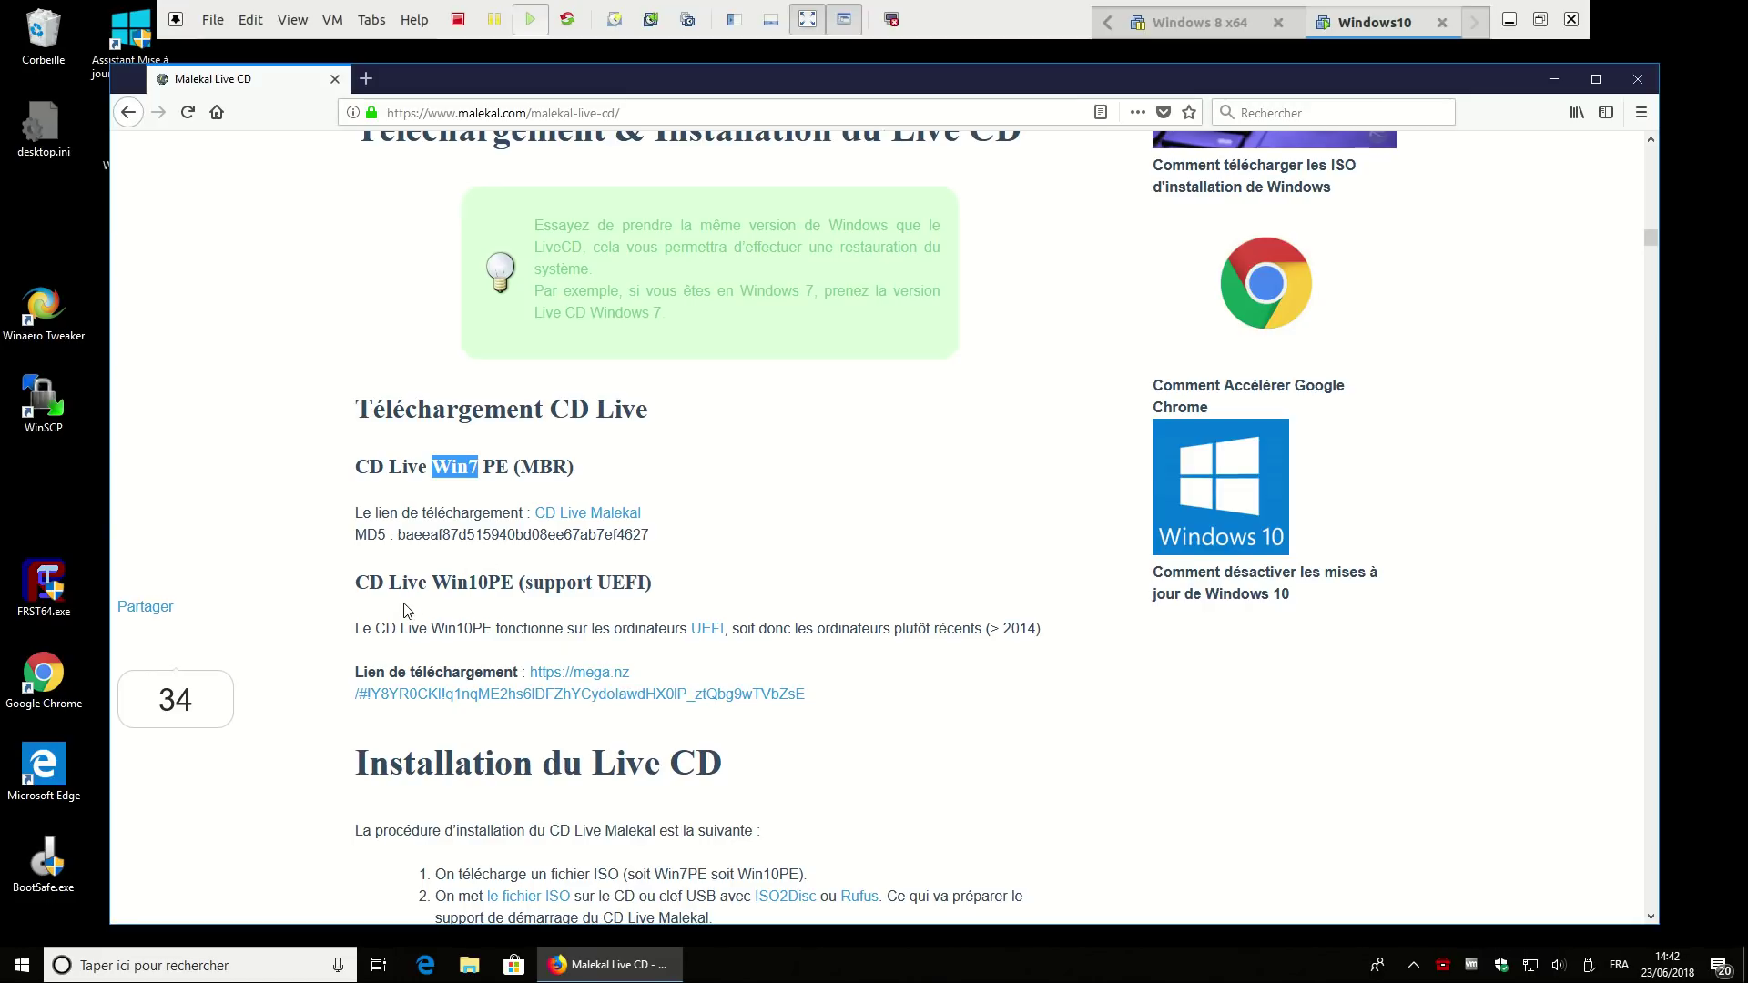
pyautogui.moveTo(432, 583); pyautogui.dragTo(524, 585)
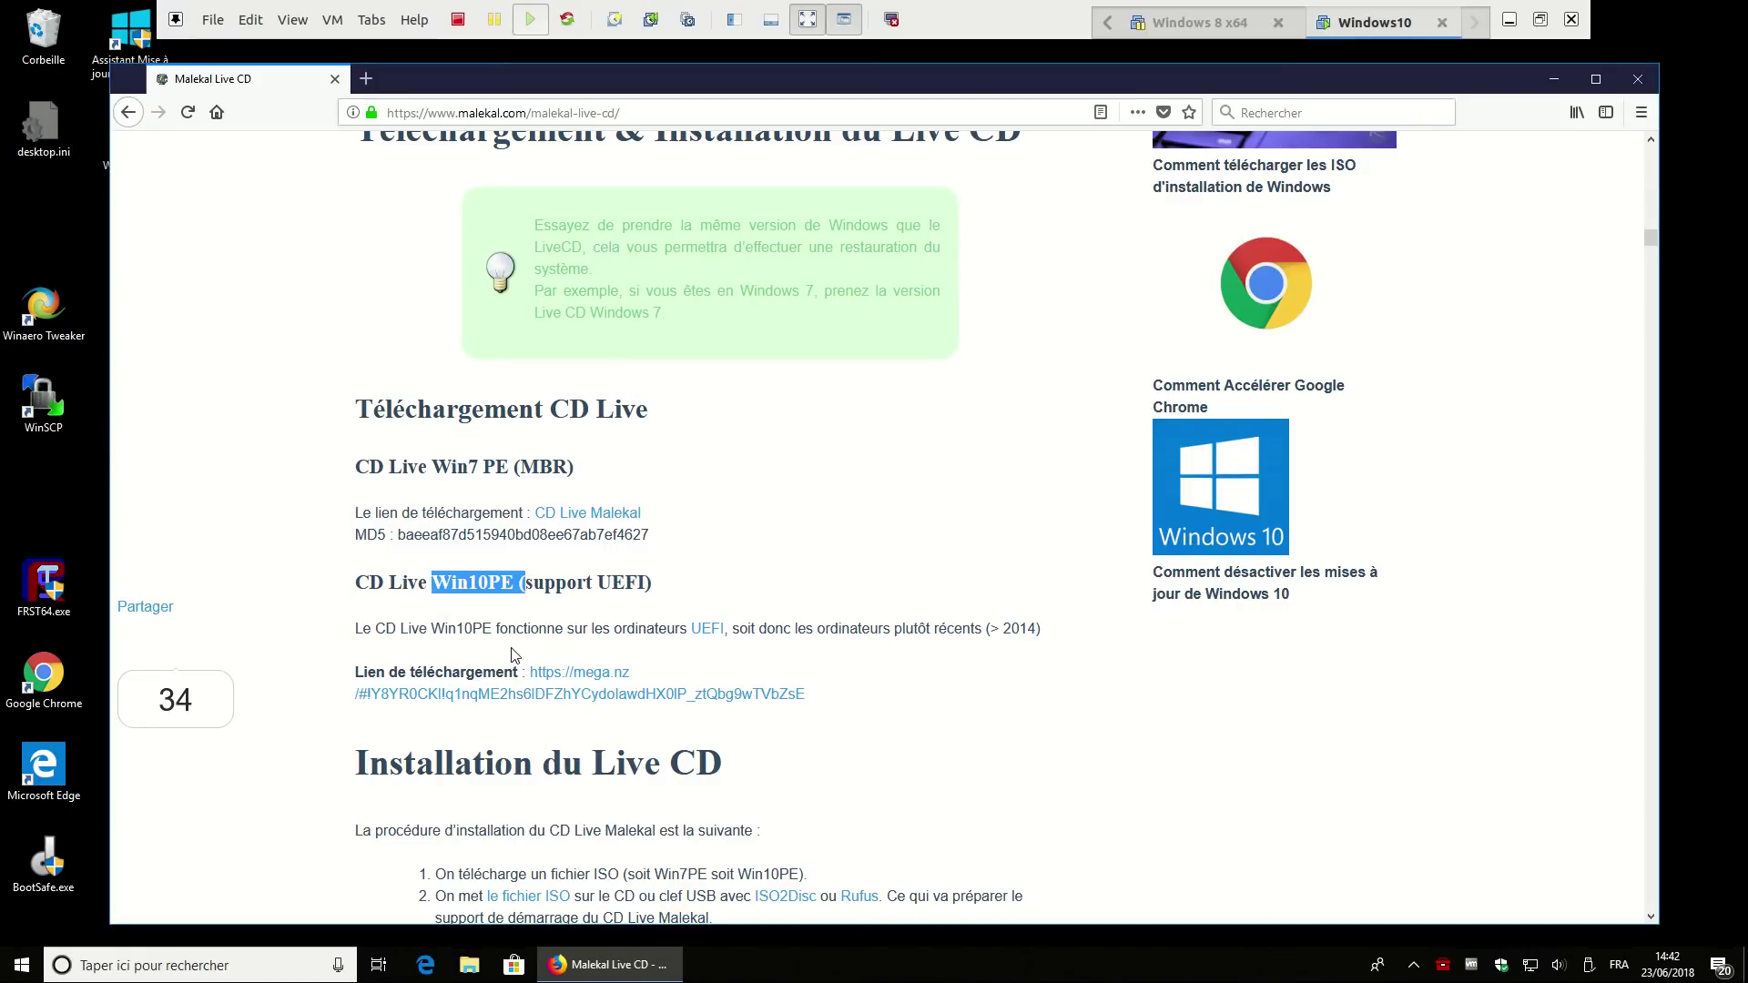
# Open the Win10PE download link in a new tab and view the MEGA page for Win10PESE_x64.iso
pyautogui.rightClick(584, 683)
pyautogui.click(587, 689)
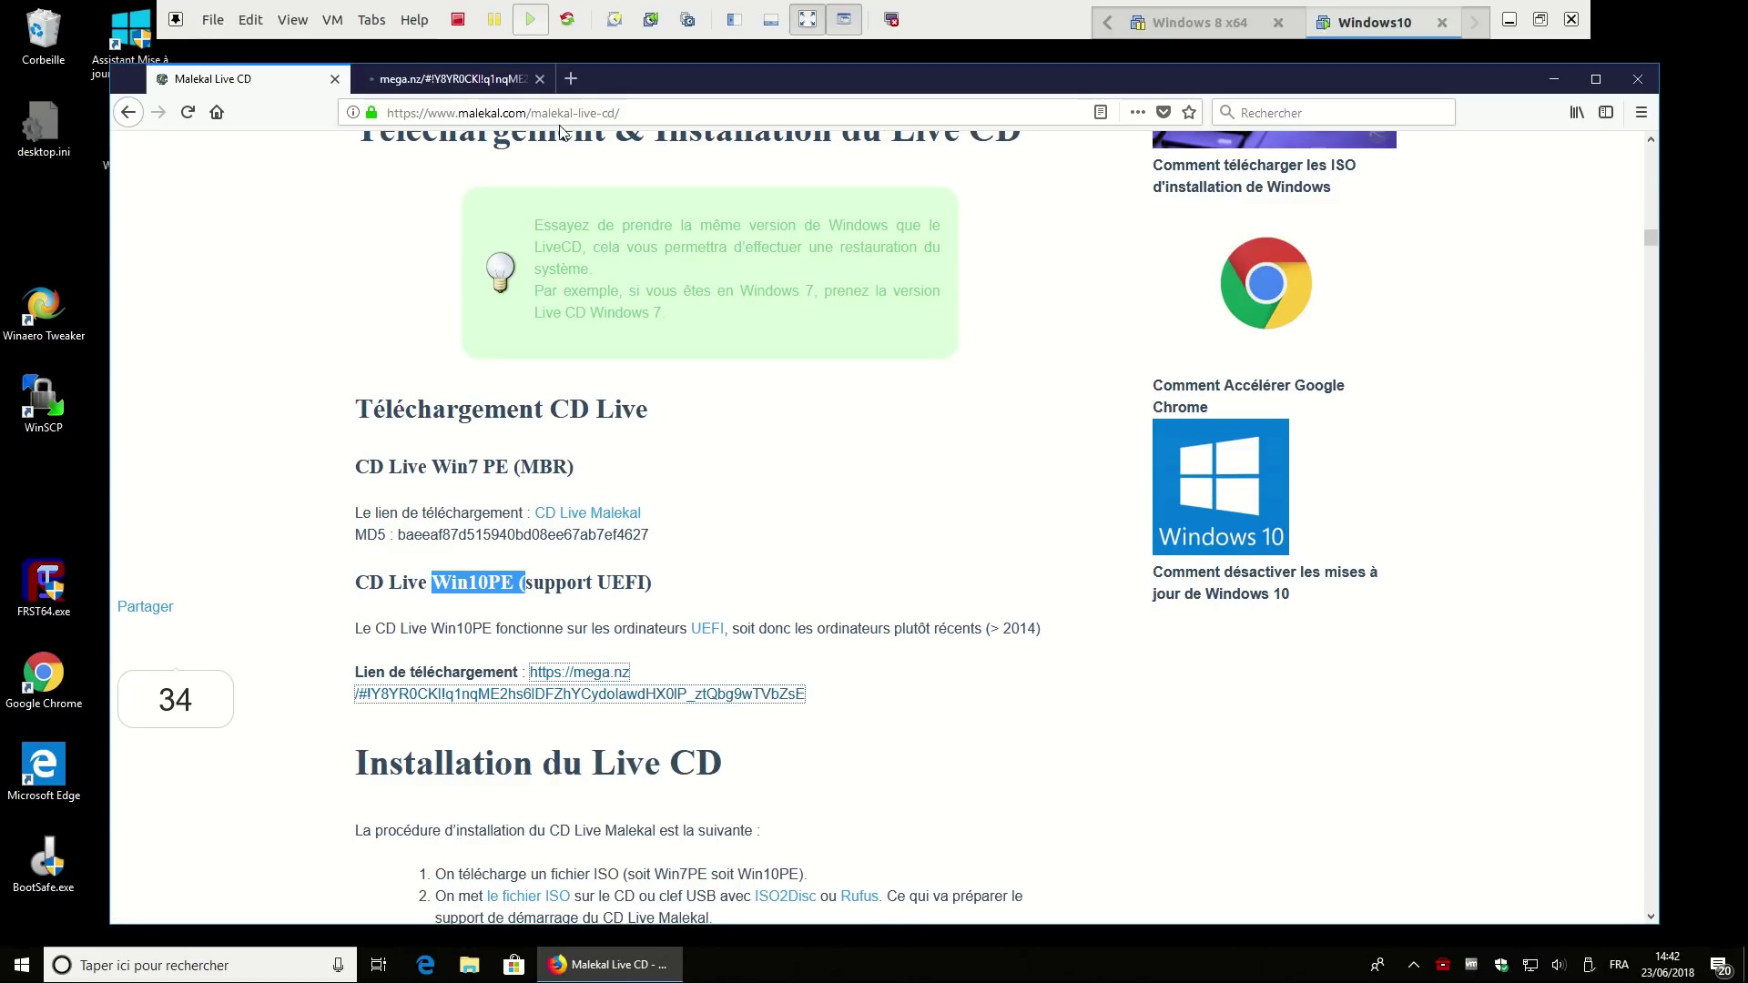
pyautogui.click(489, 82)
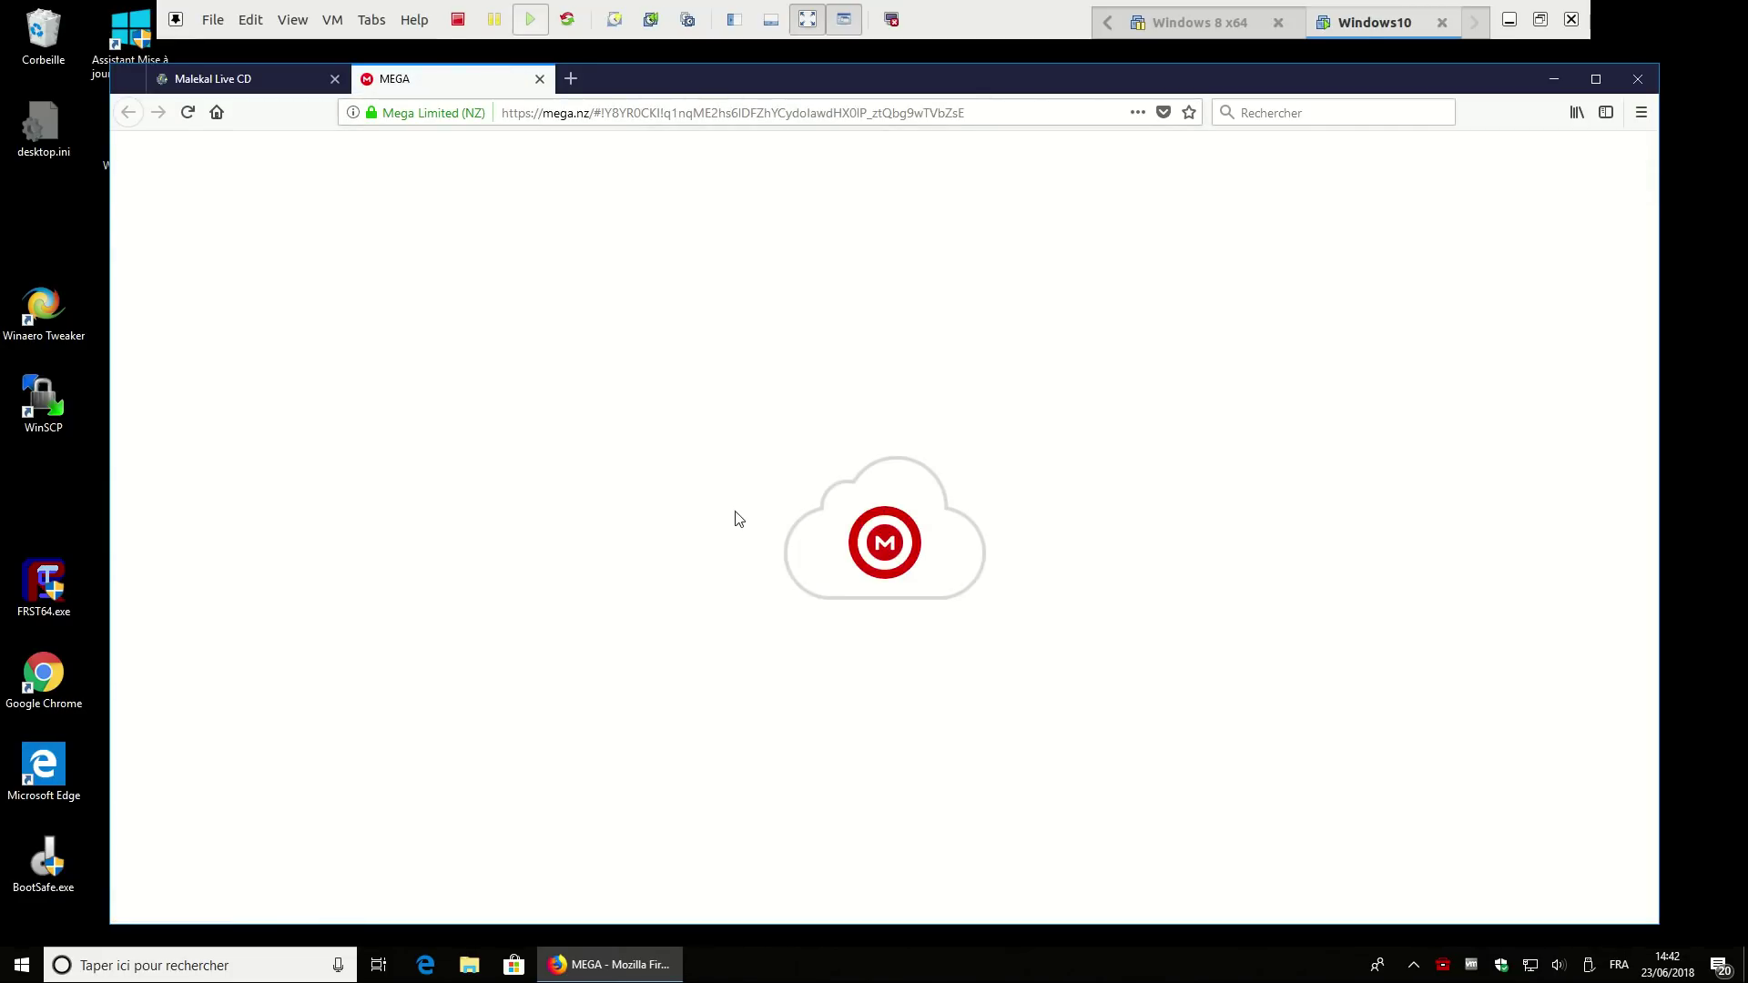
pyautogui.moveTo(780, 394); pyautogui.dragTo(826, 386)
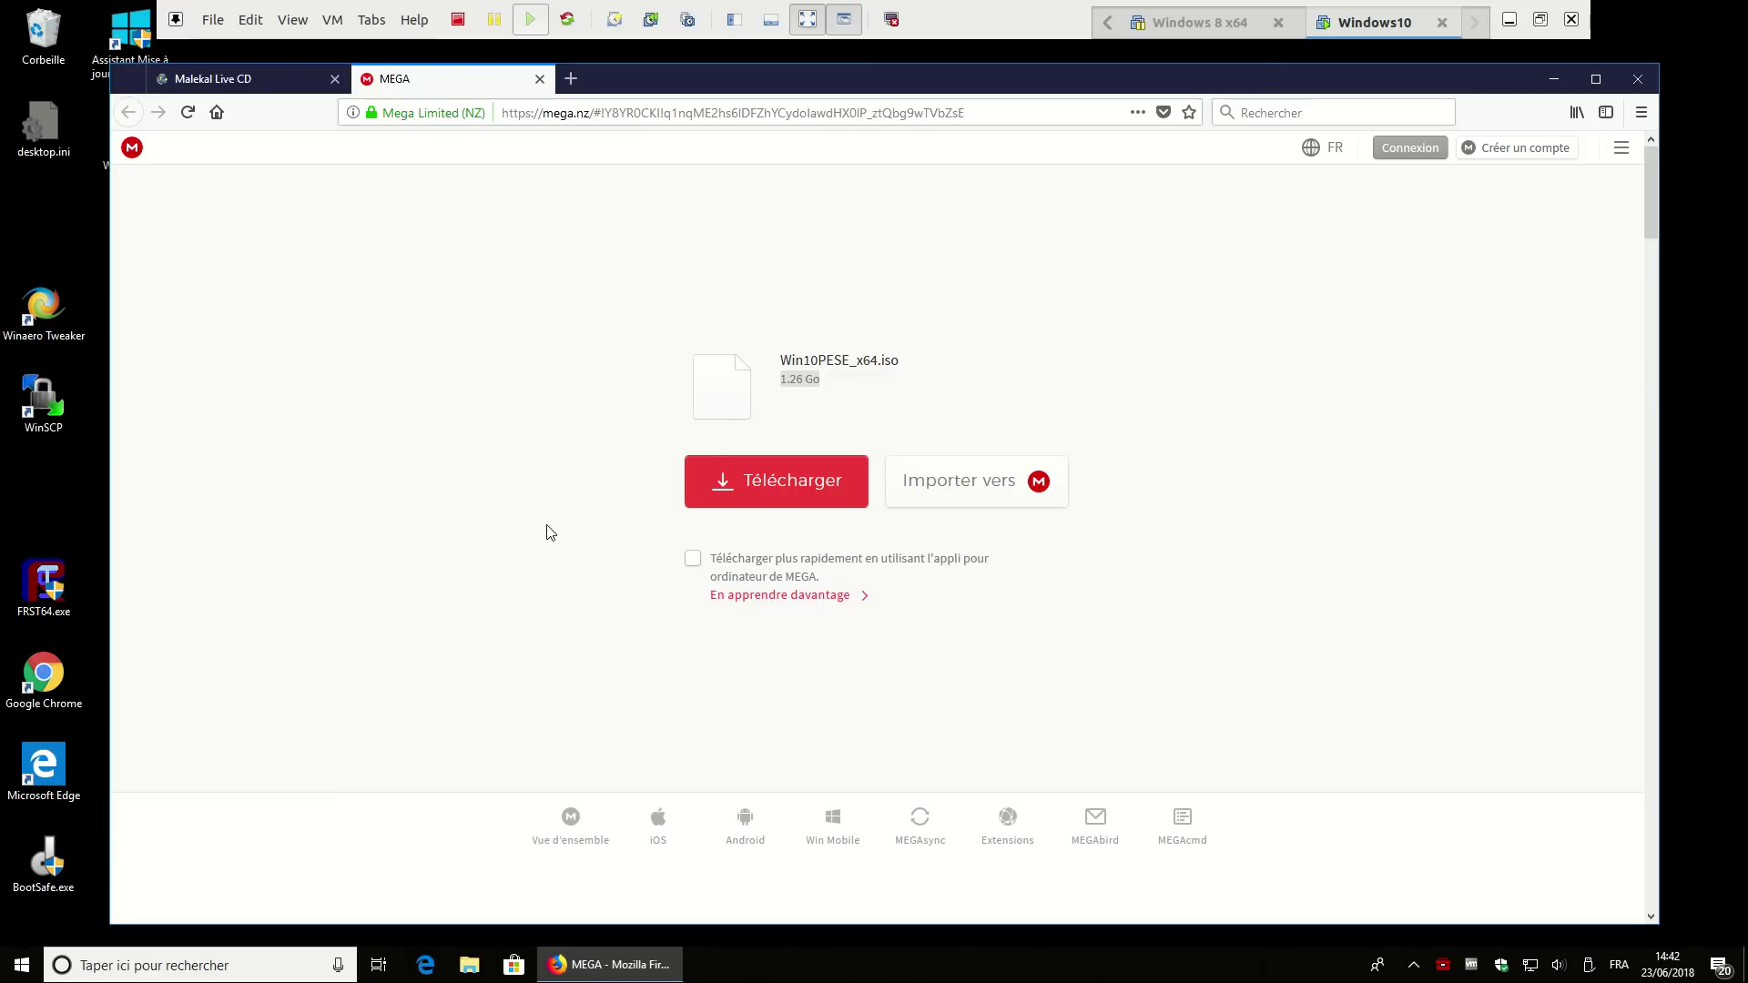
pyautogui.scroll(-1, 785, 487)
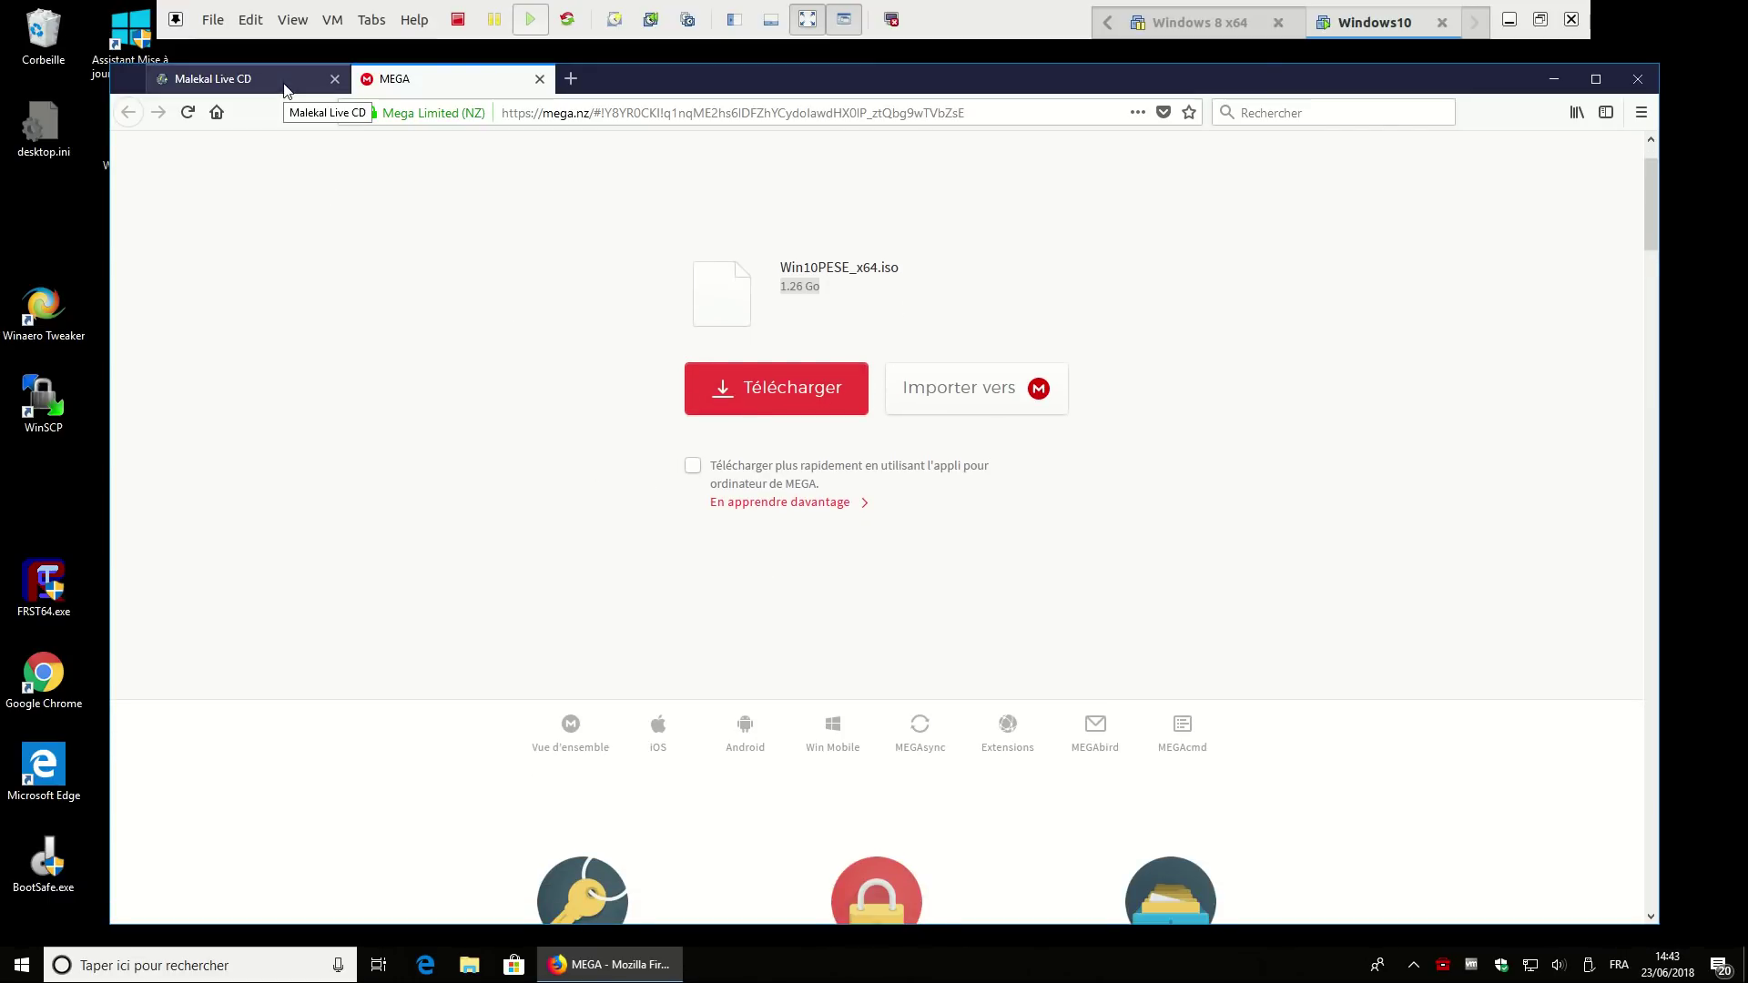
pyautogui.scroll(-1, 1430, 191)
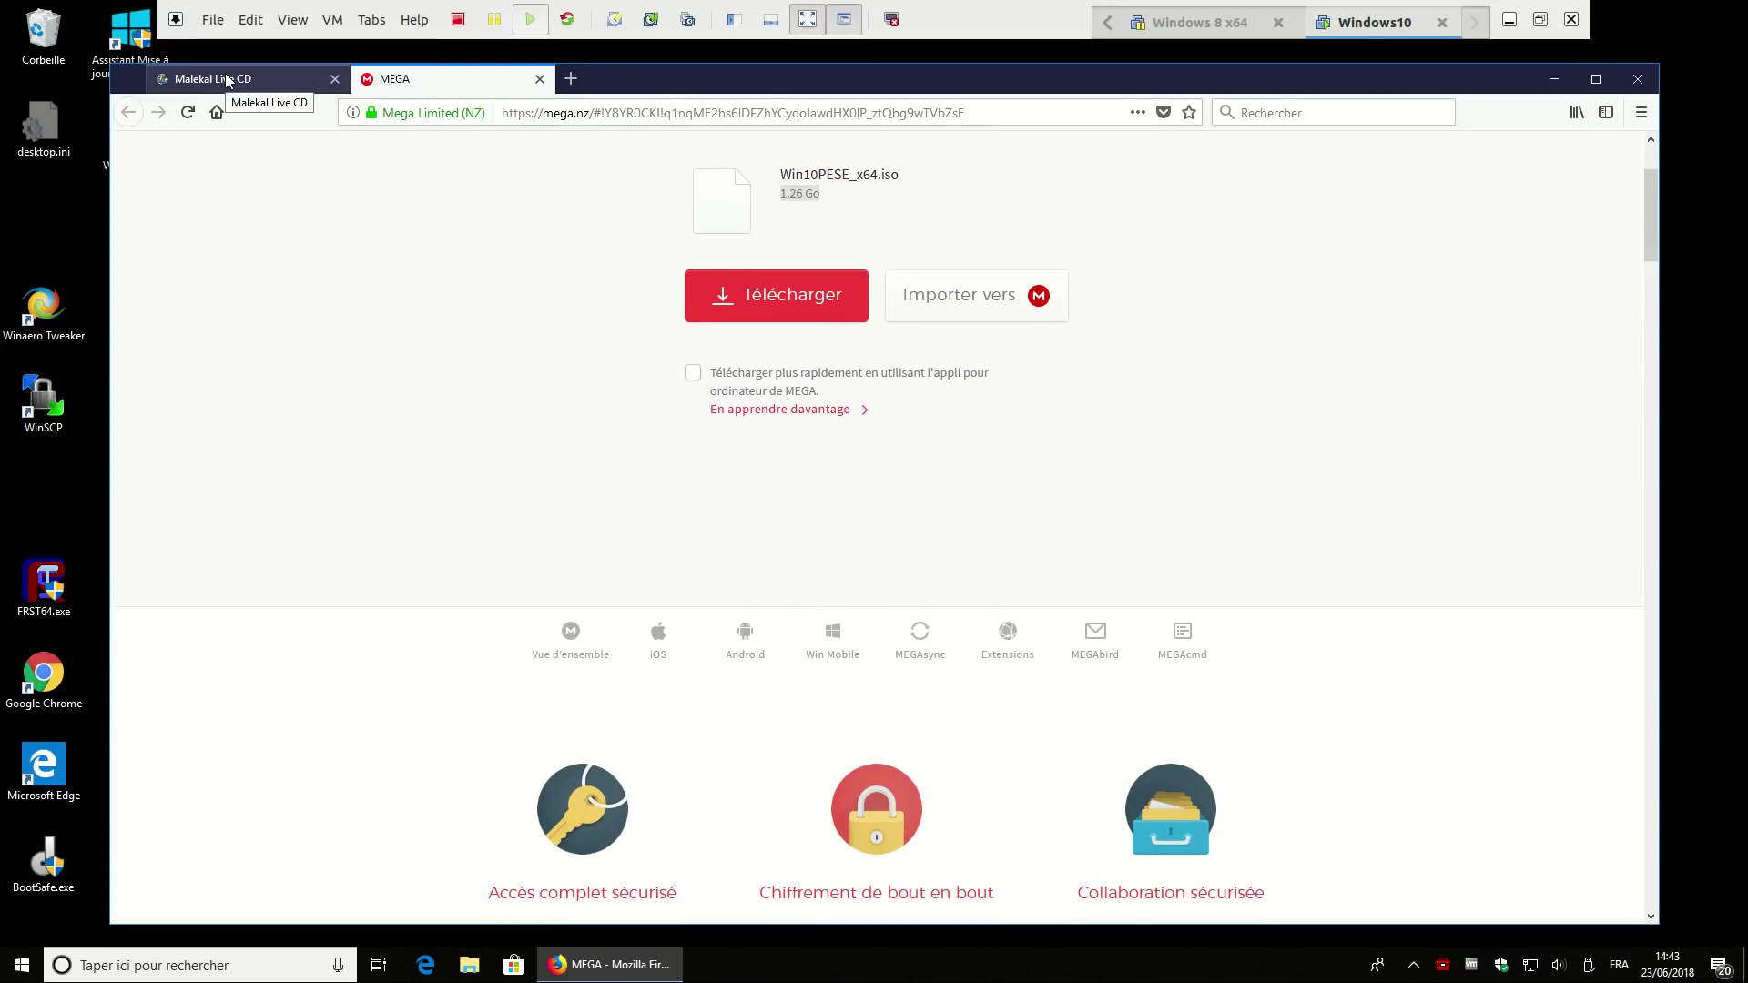
# Return to the Malekal Live CD page and review the installation procedure, including the ISO2Disc and Rufus instructions
pyautogui.click(228, 81)
pyautogui.scroll(-6, 285, 716)
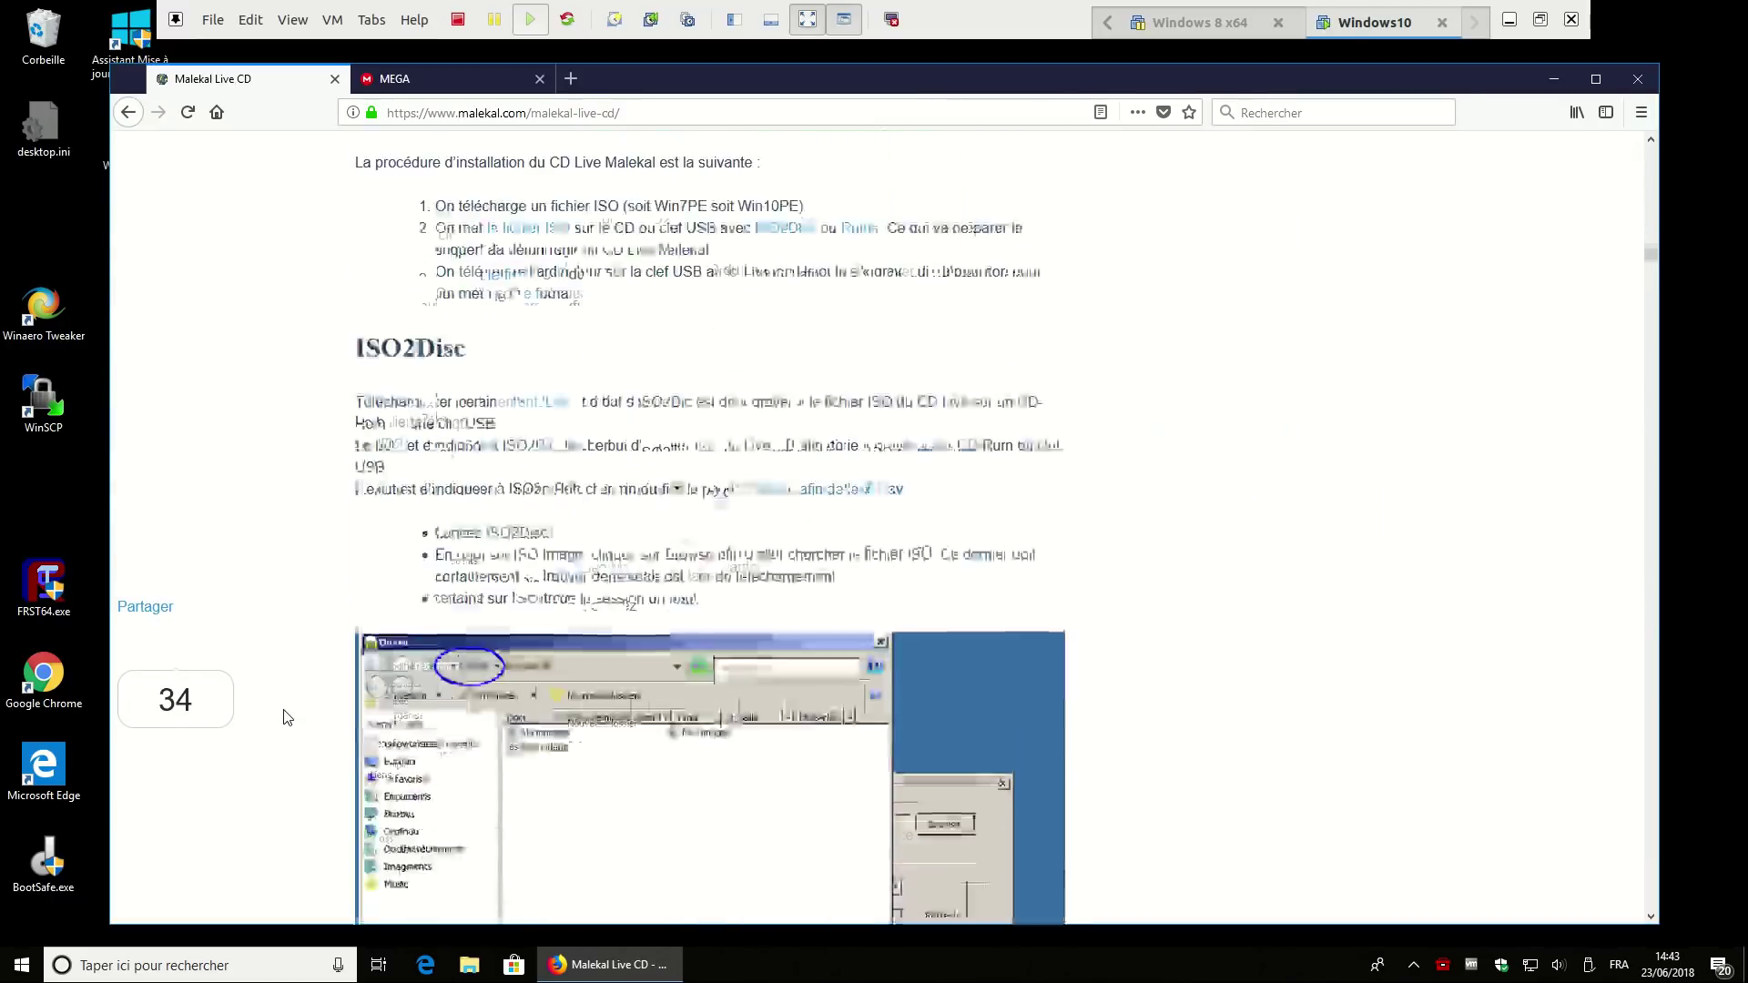
pyautogui.scroll(8, 281, 715)
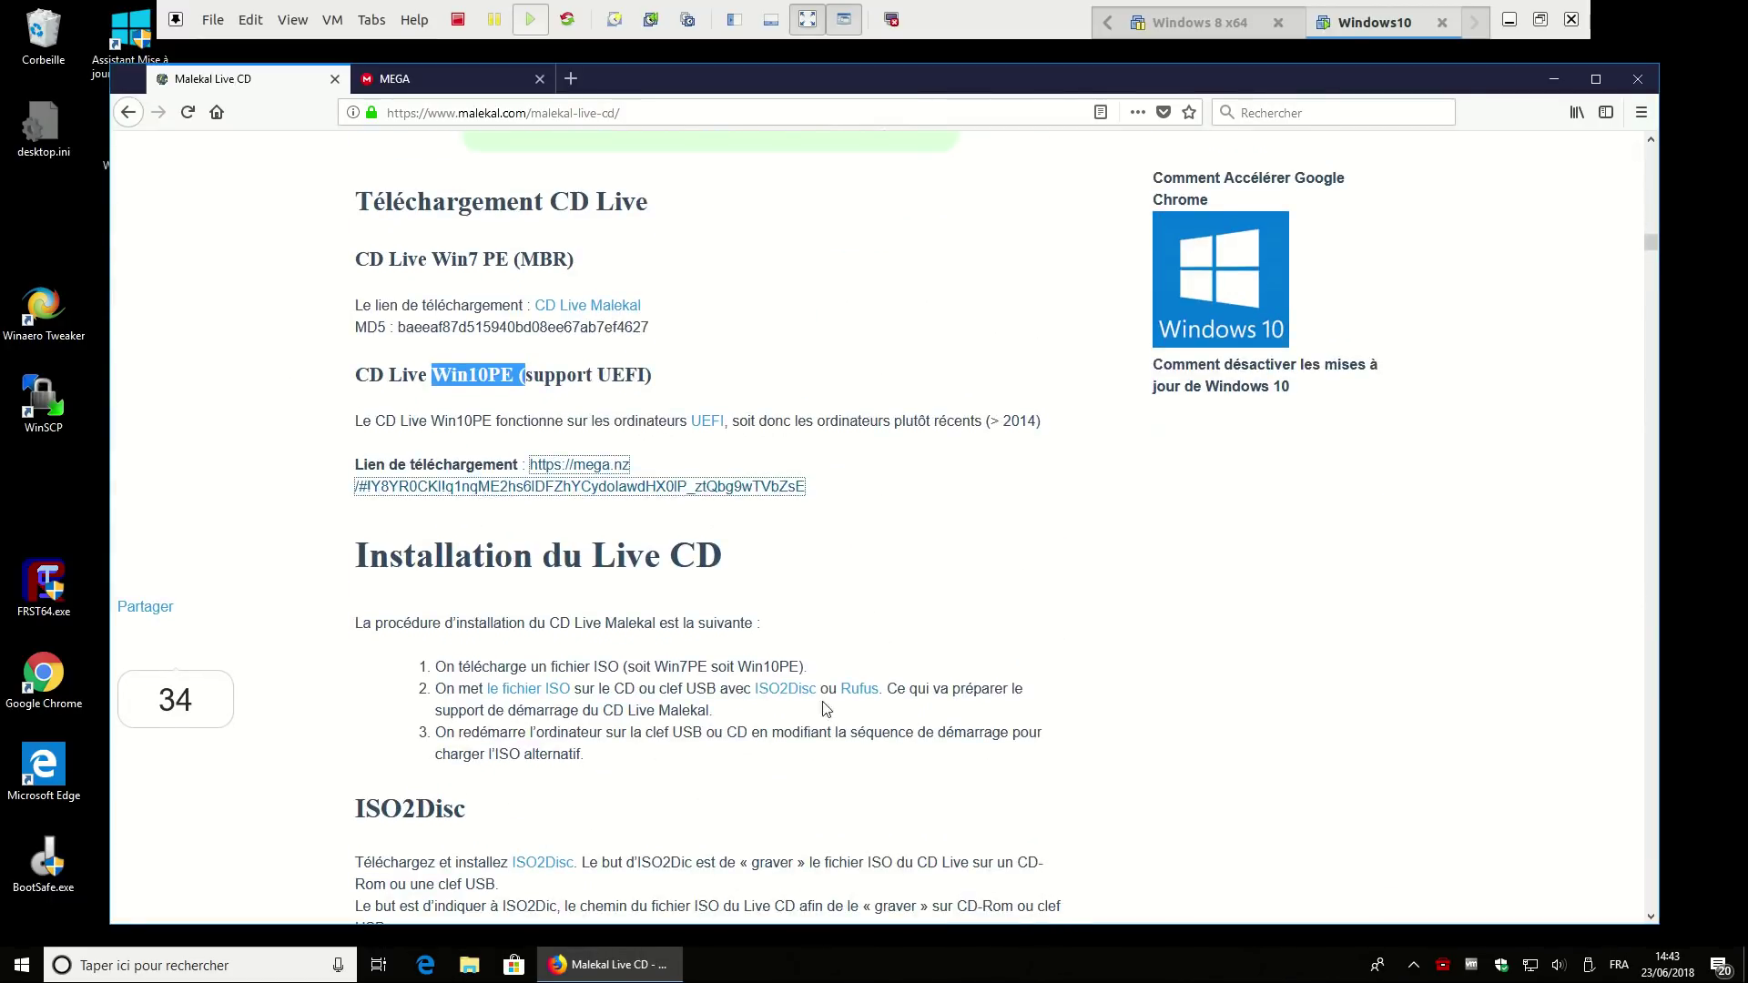
pyautogui.moveTo(596, 689); pyautogui.dragTo(949, 692)
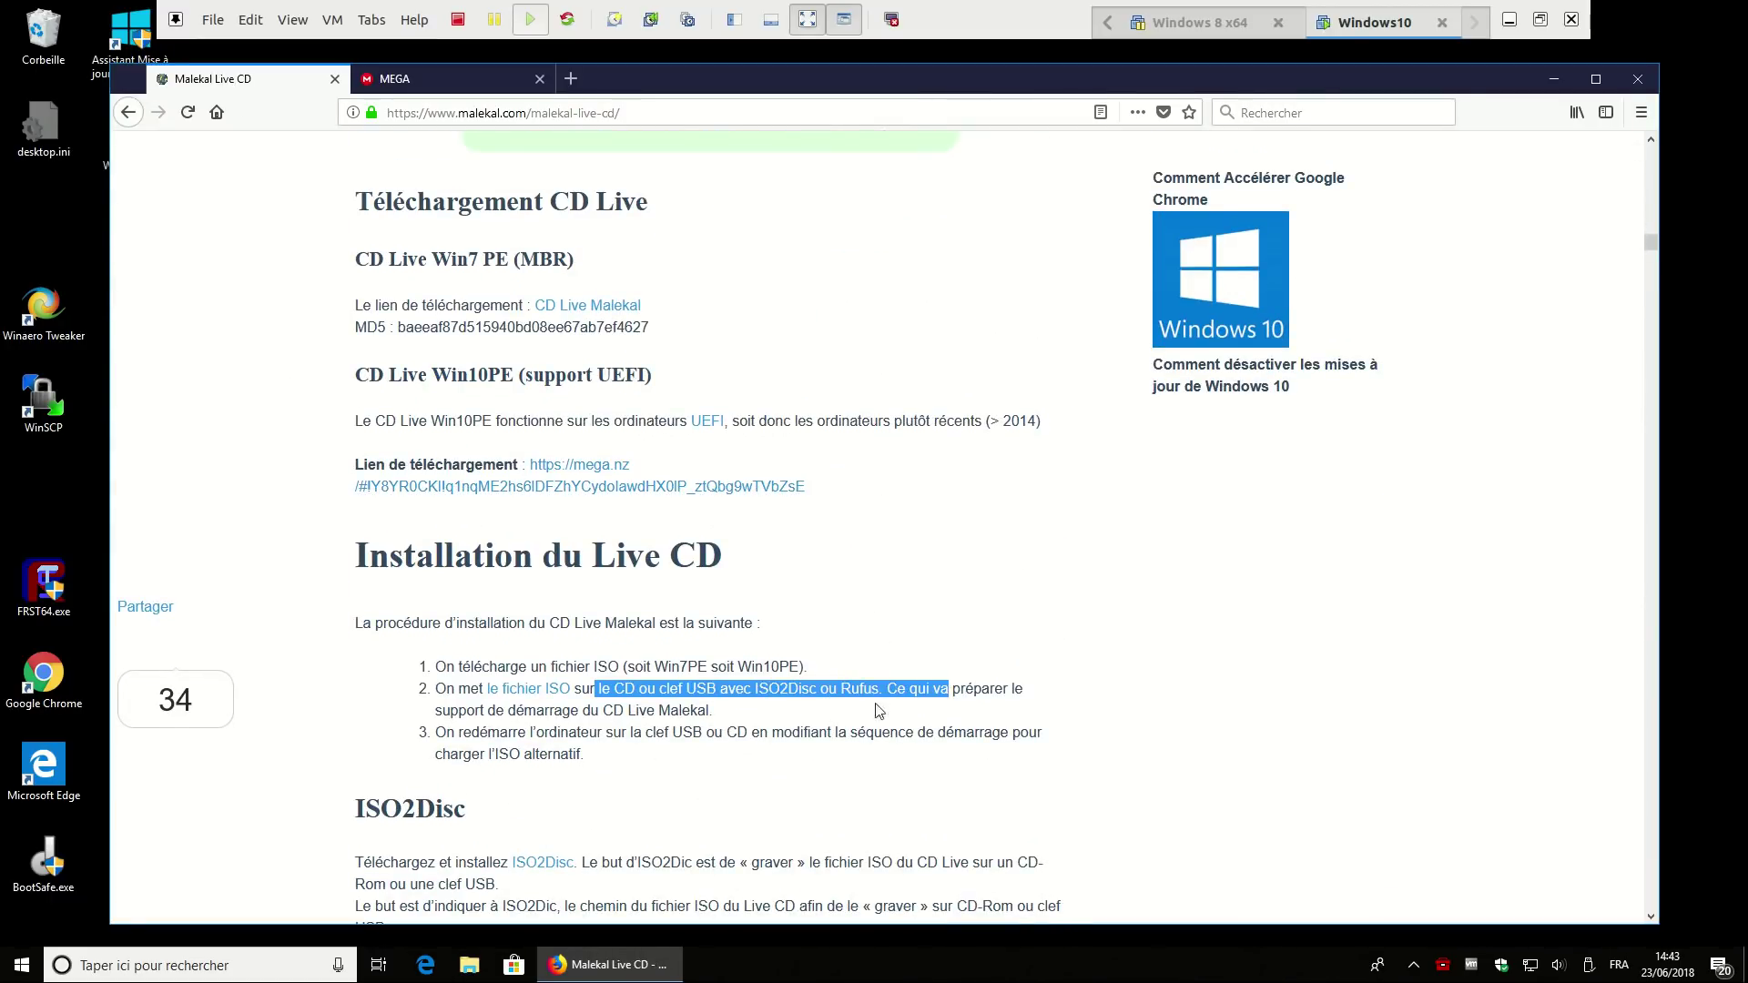
pyautogui.click(770, 700)
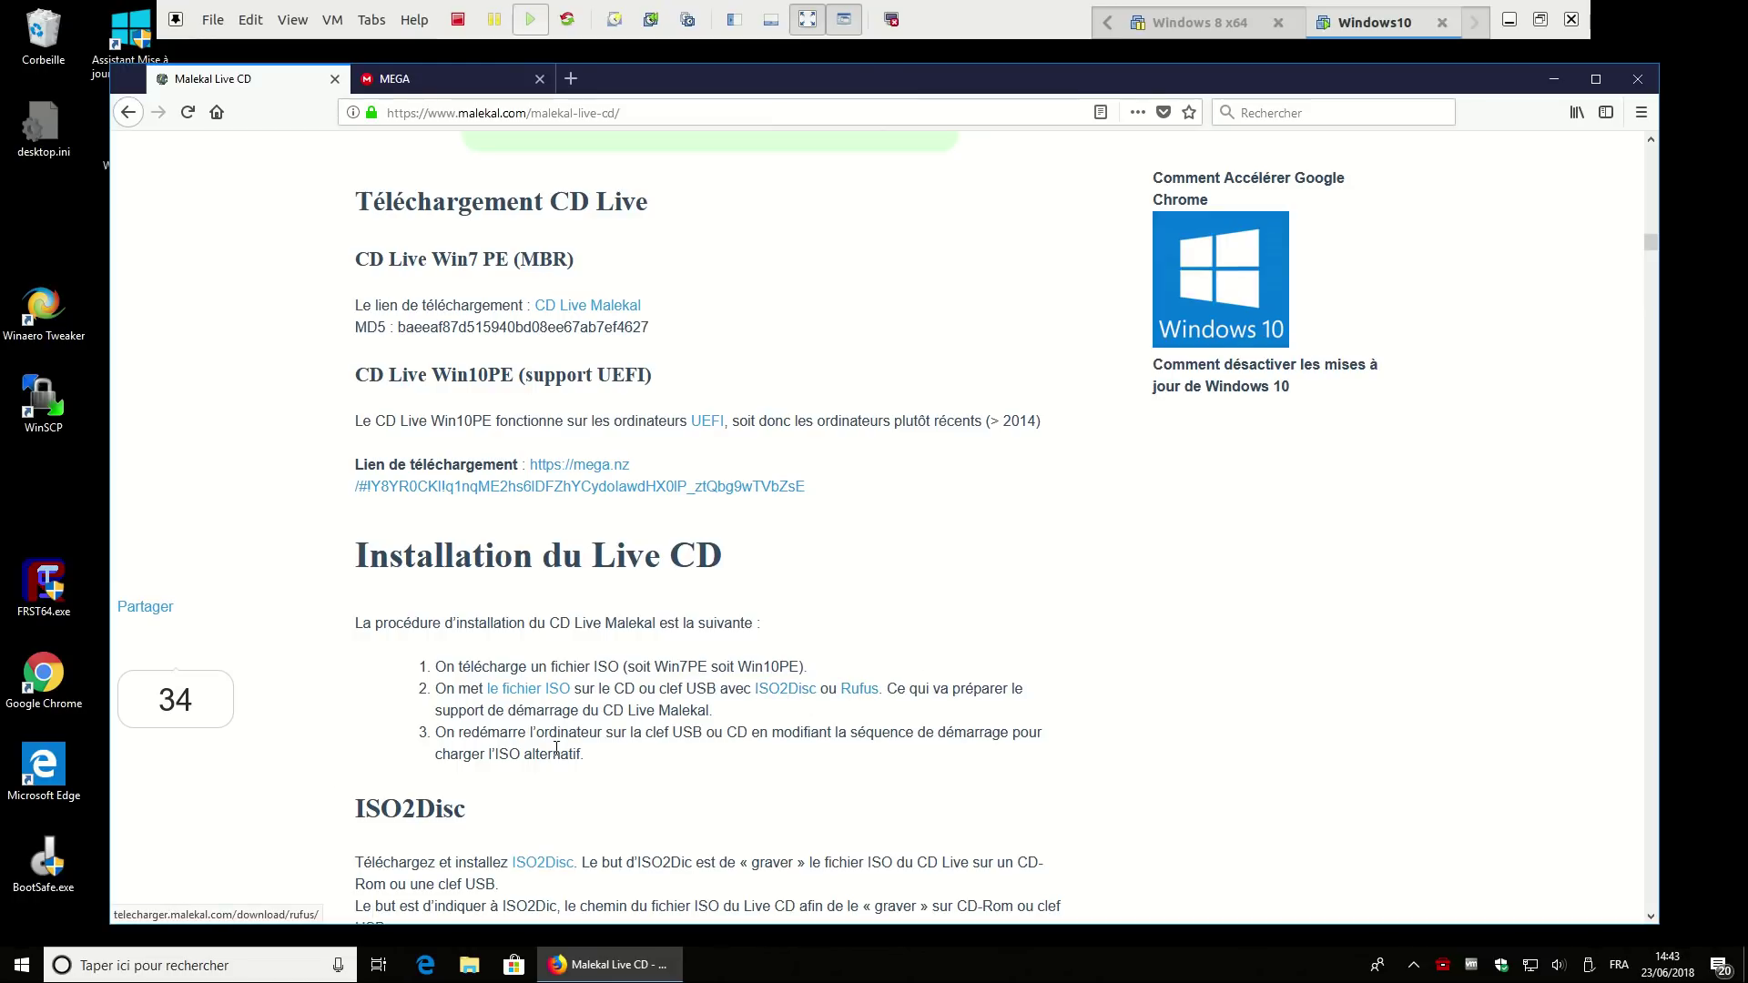
pyautogui.scroll(-6, 556, 748)
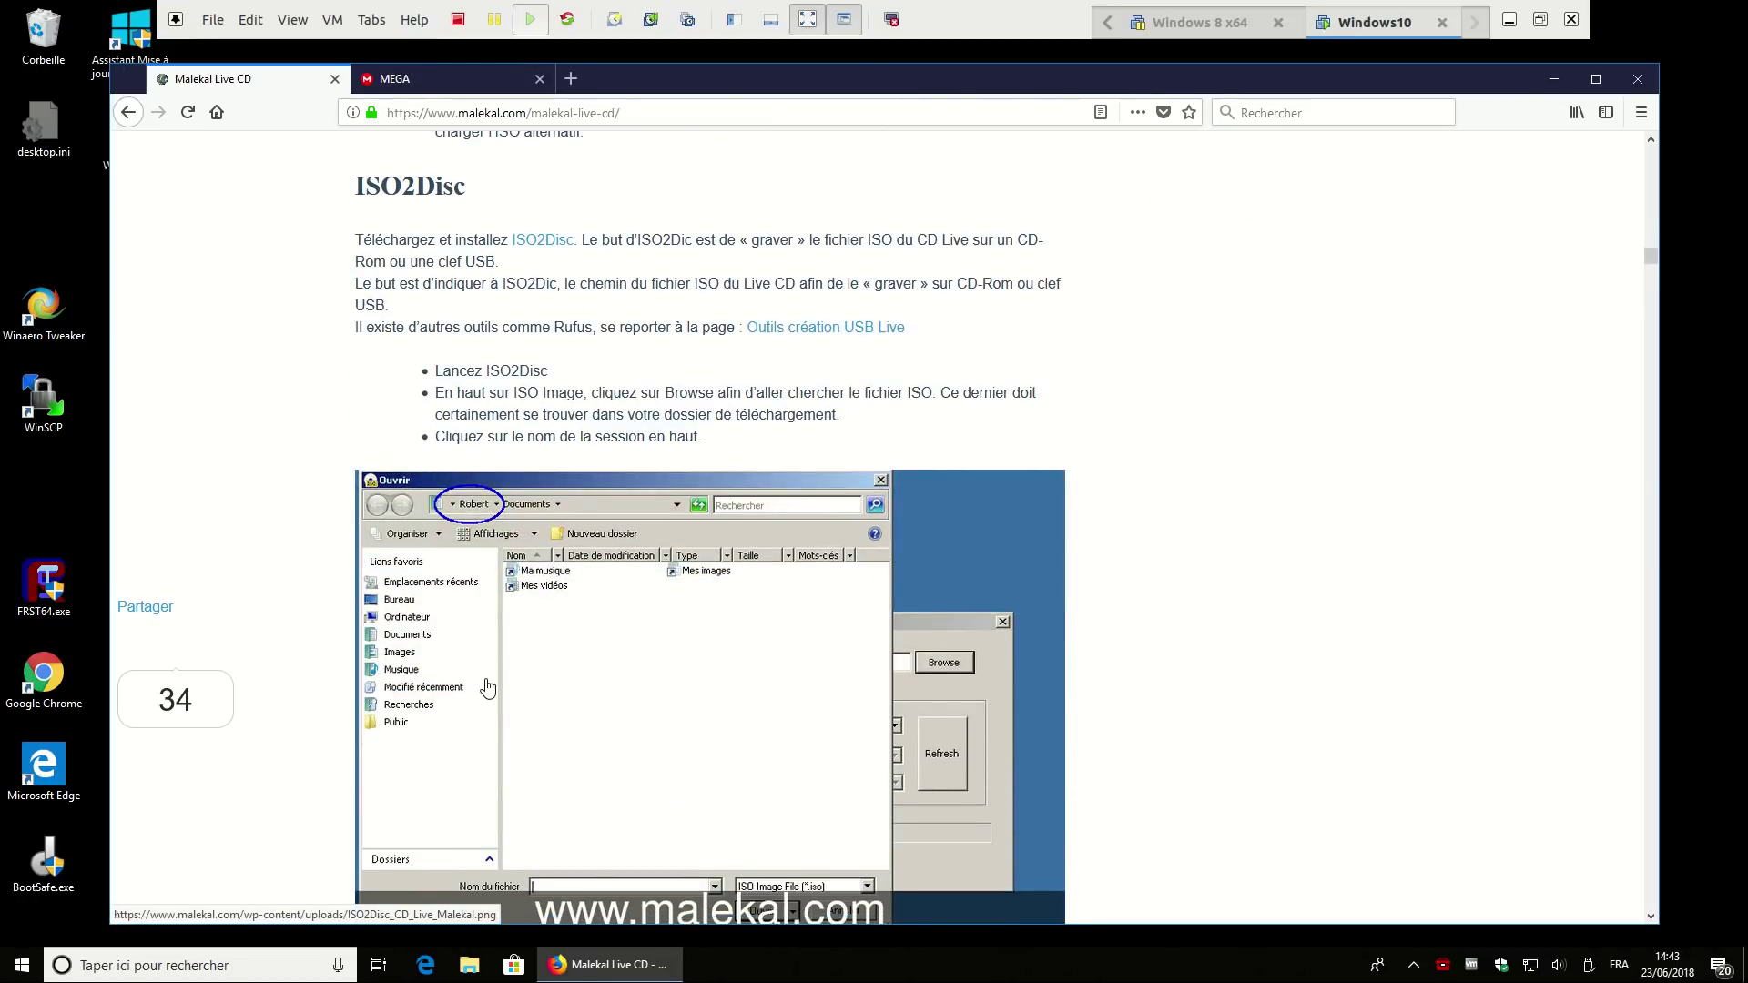
pyautogui.scroll(-12, 488, 687)
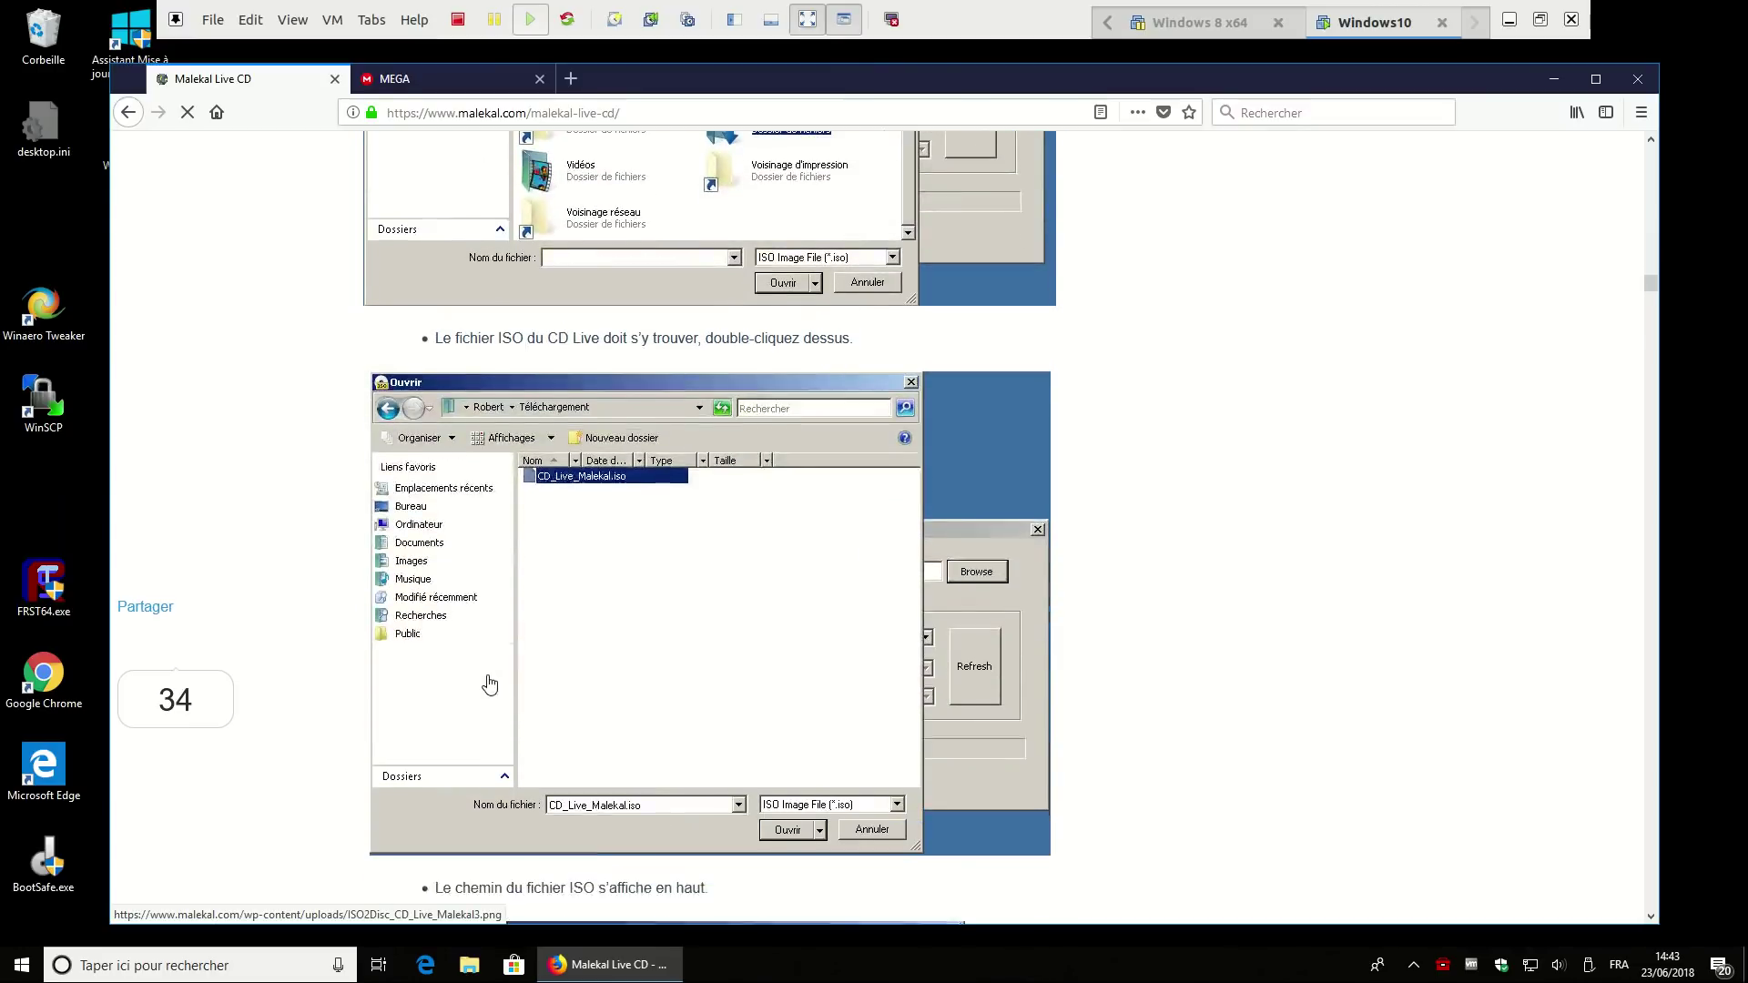
pyautogui.scroll(-6, 490, 684)
pyautogui.scroll(-6, 601, 767)
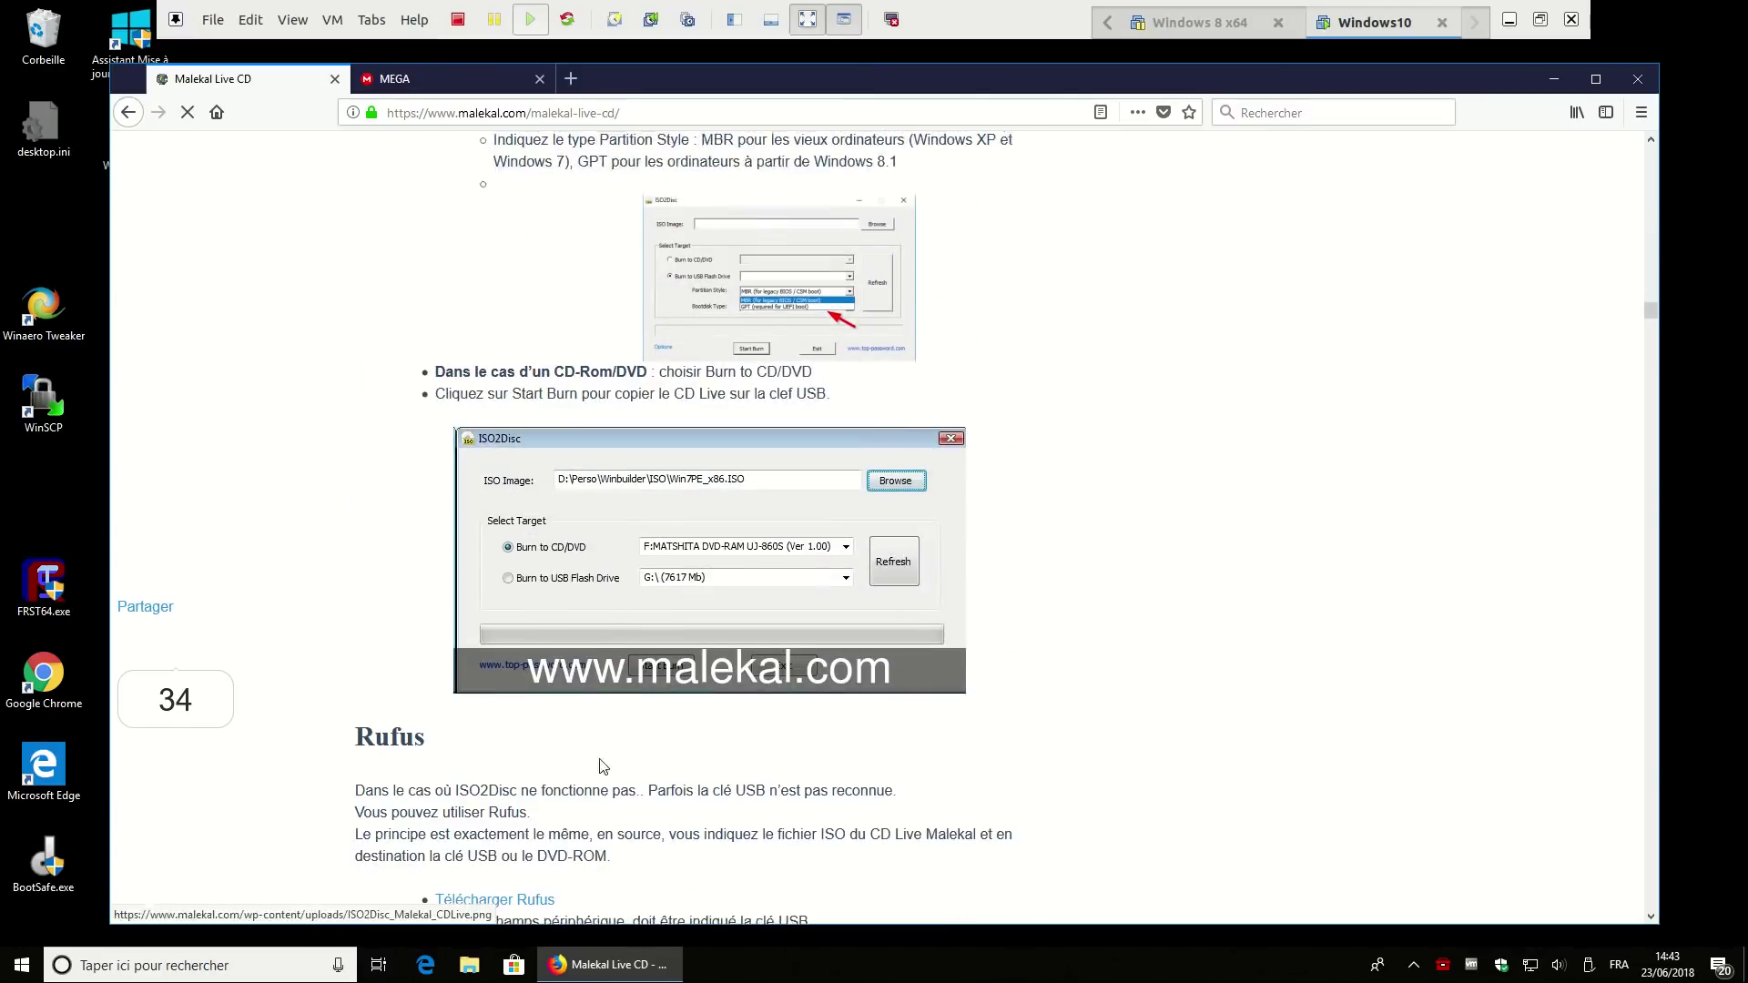
pyautogui.scroll(-9, 407, 756)
pyautogui.scroll(4, 409, 756)
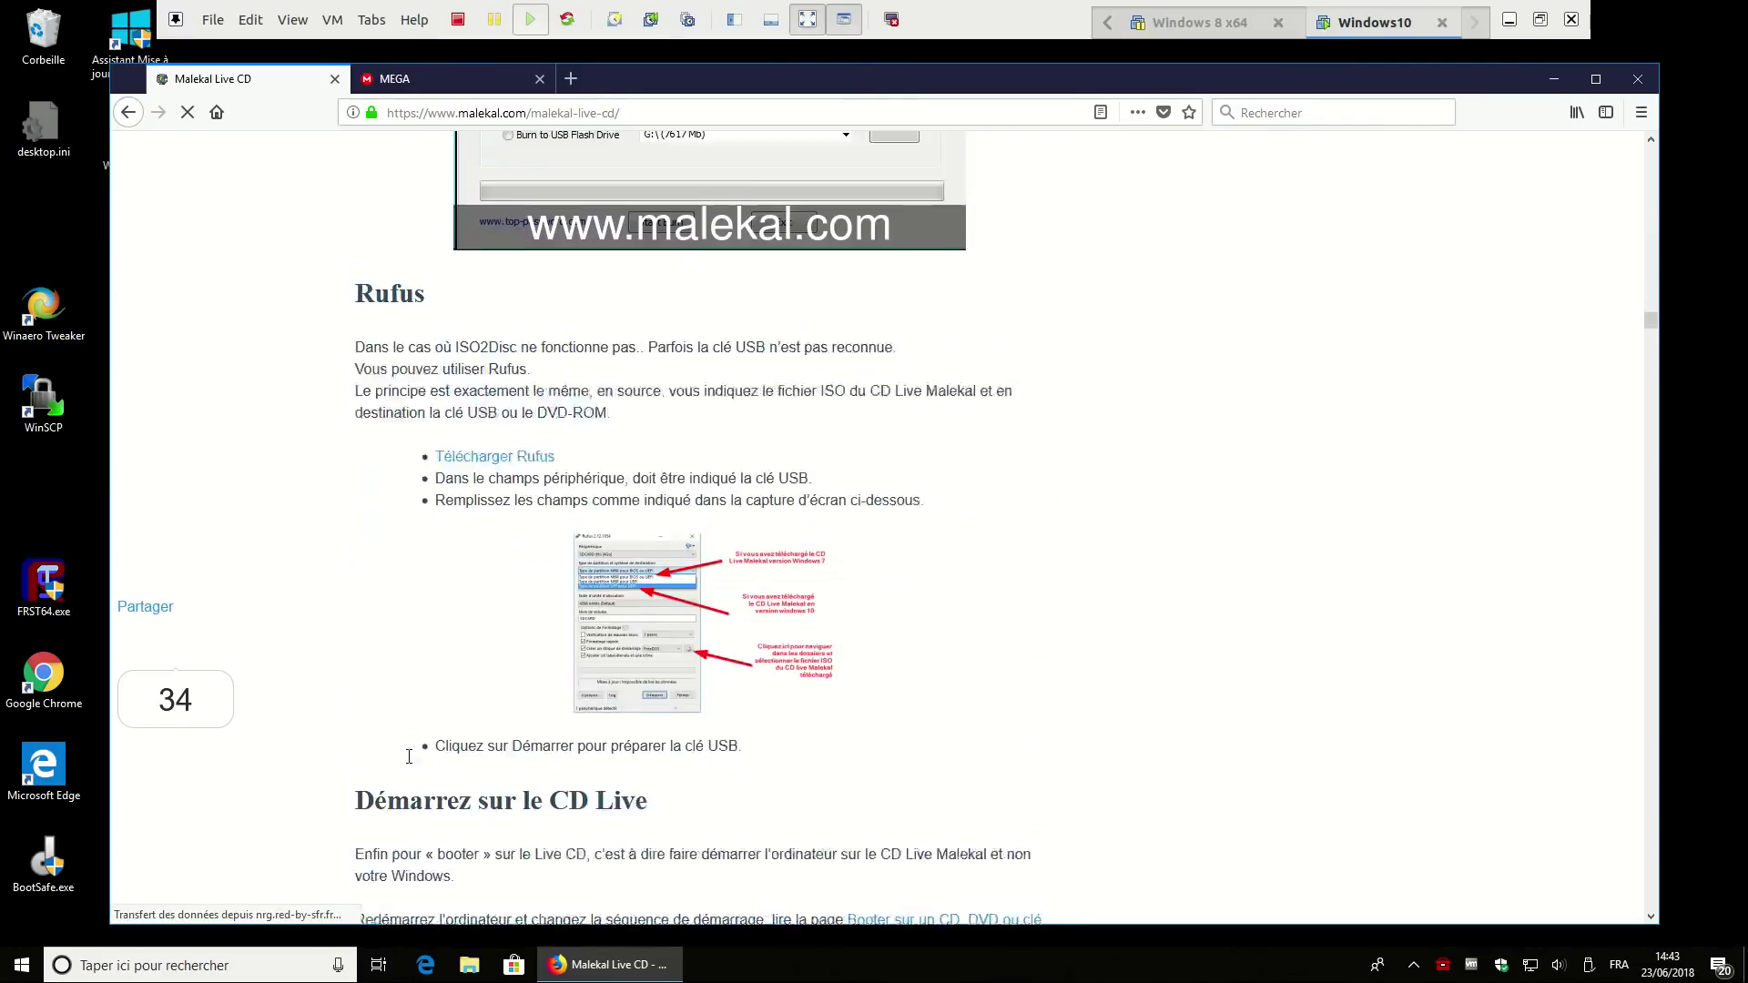
pyautogui.scroll(2, 483, 460)
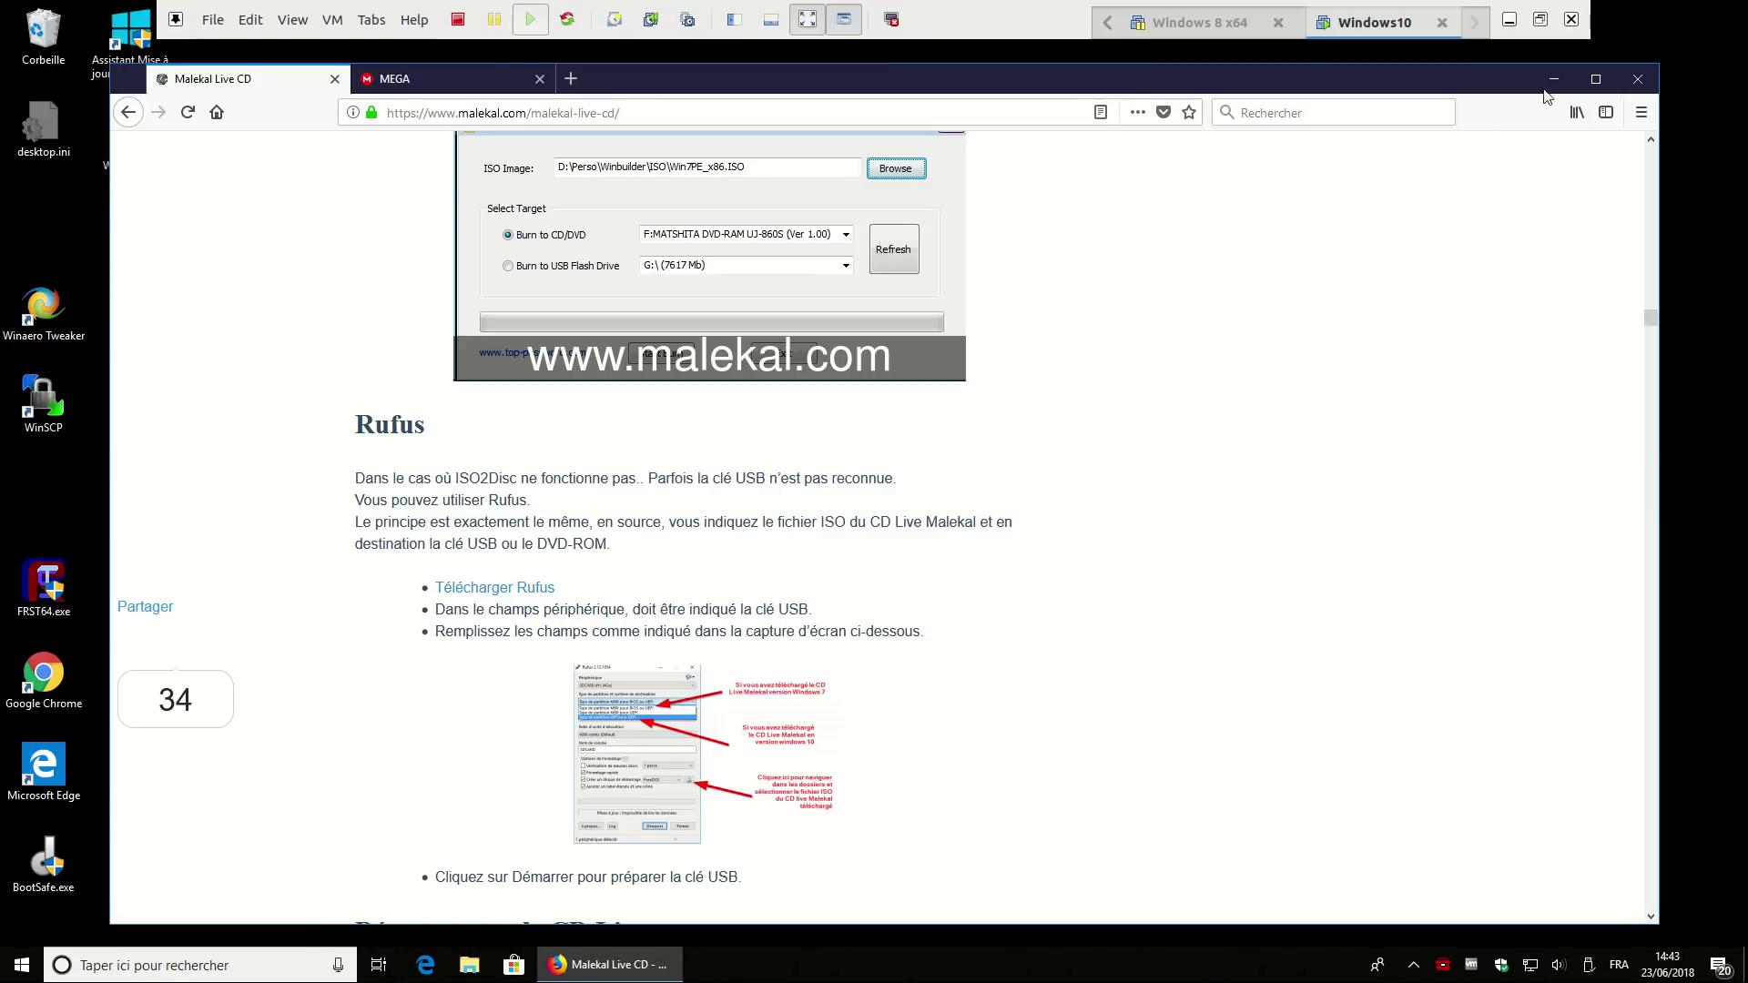
# Minimise the browser and launch rufus-3.1.exe from the desktop, allowing it to make changes to the device
pyautogui.click(1552, 86)
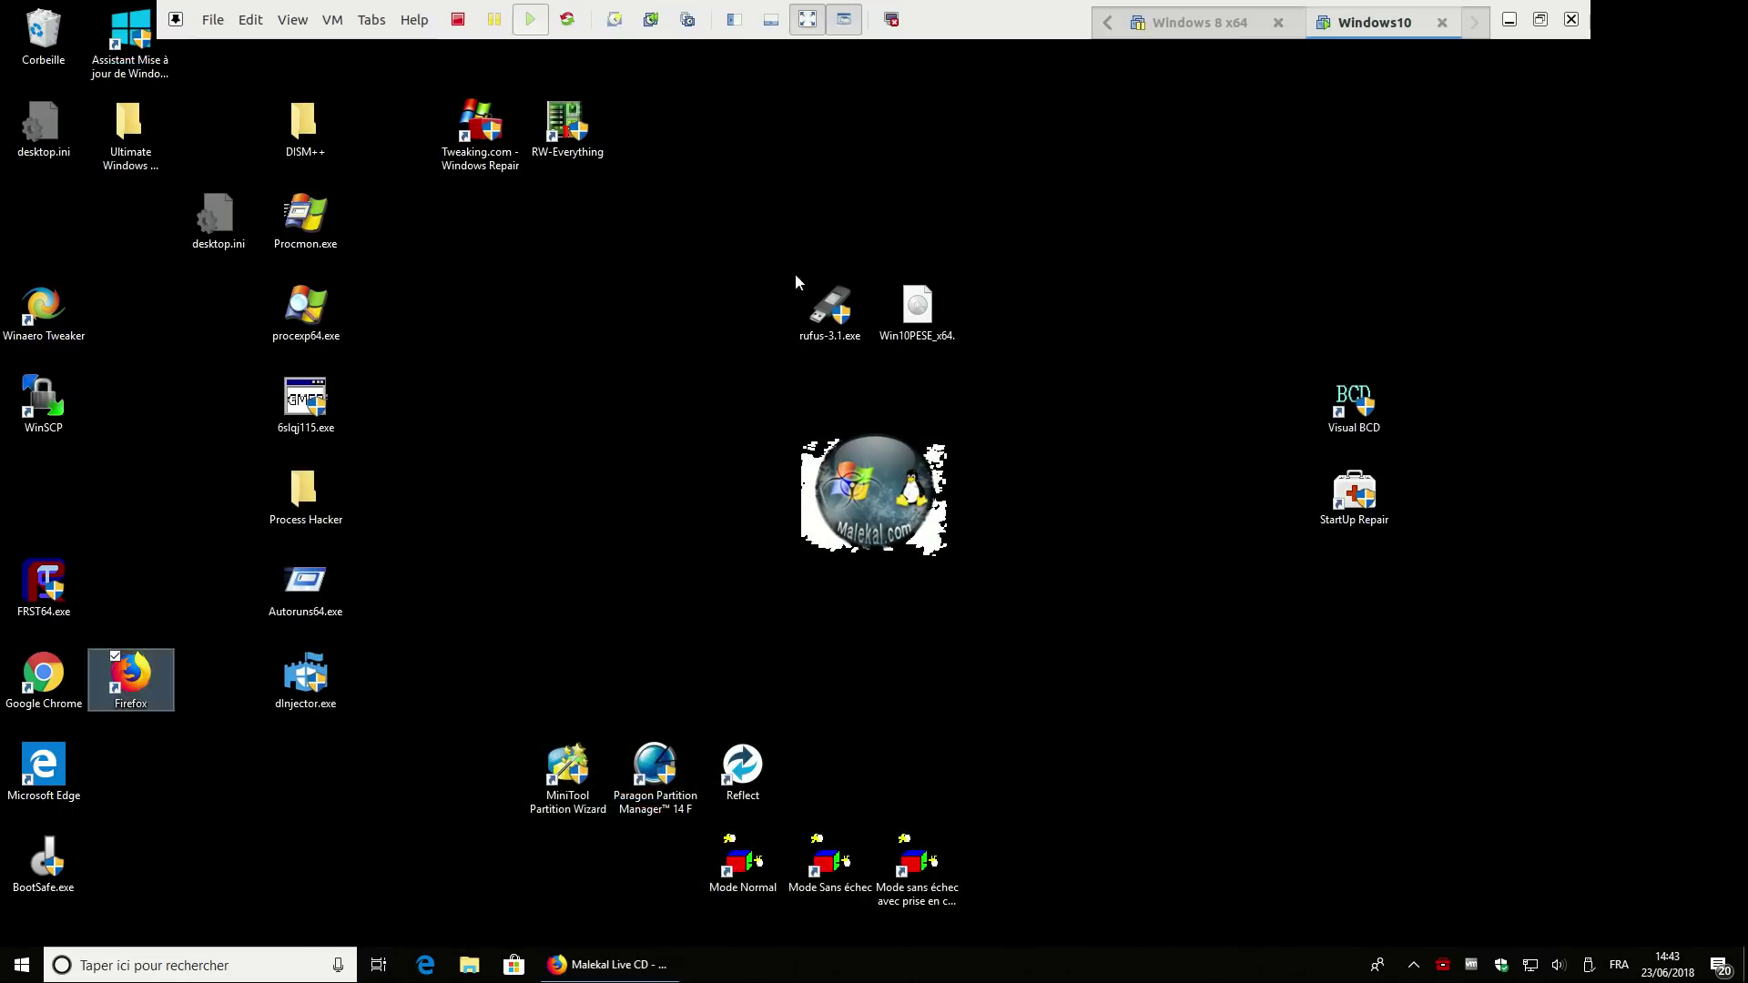
pyautogui.moveTo(797, 275); pyautogui.dragTo(1101, 386)
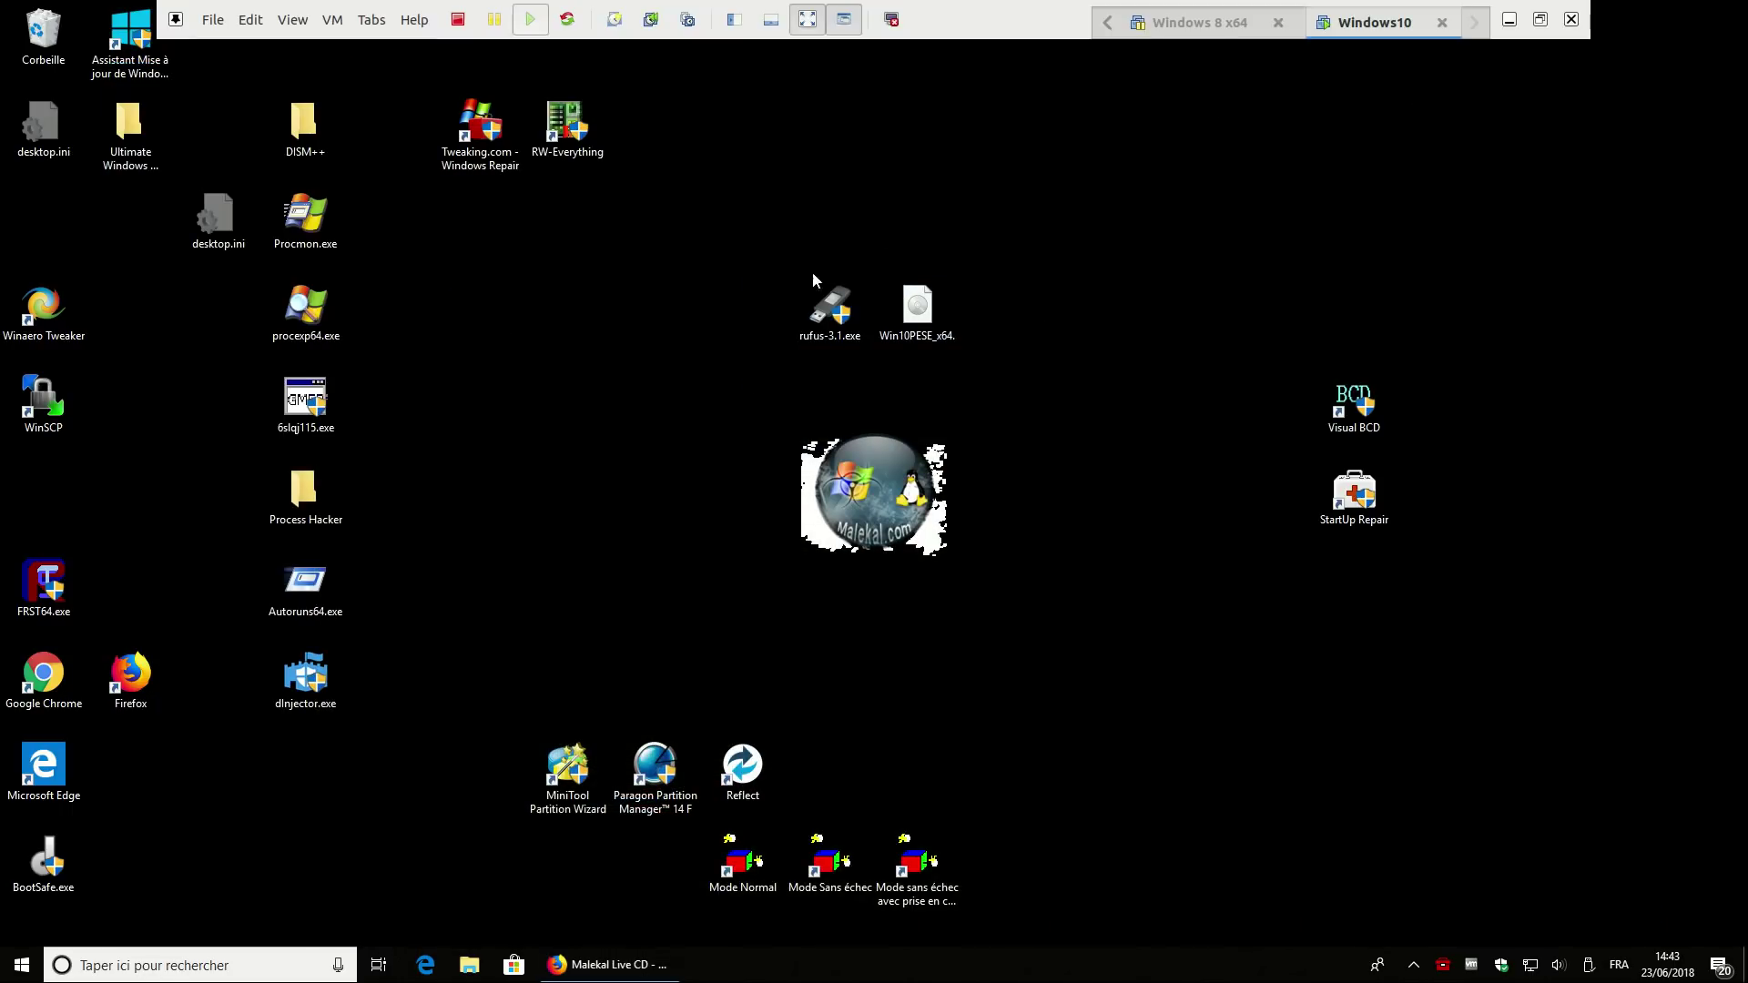
pyautogui.doubleClick(840, 321)
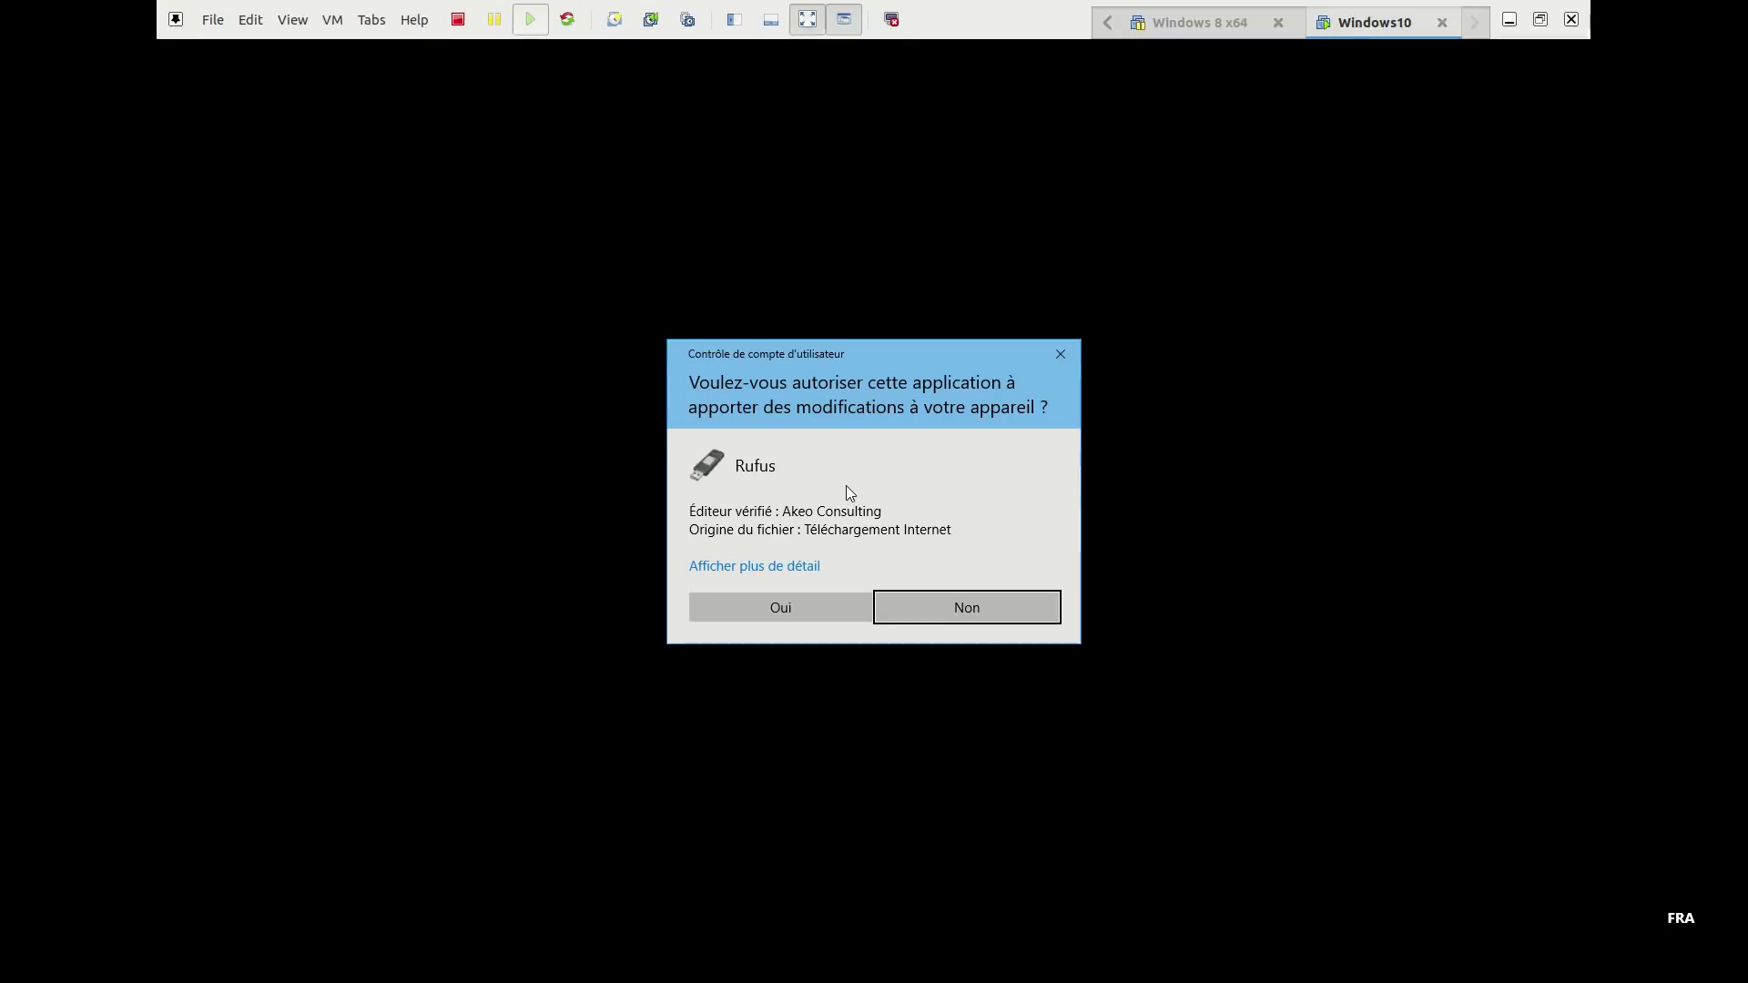
pyautogui.click(779, 602)
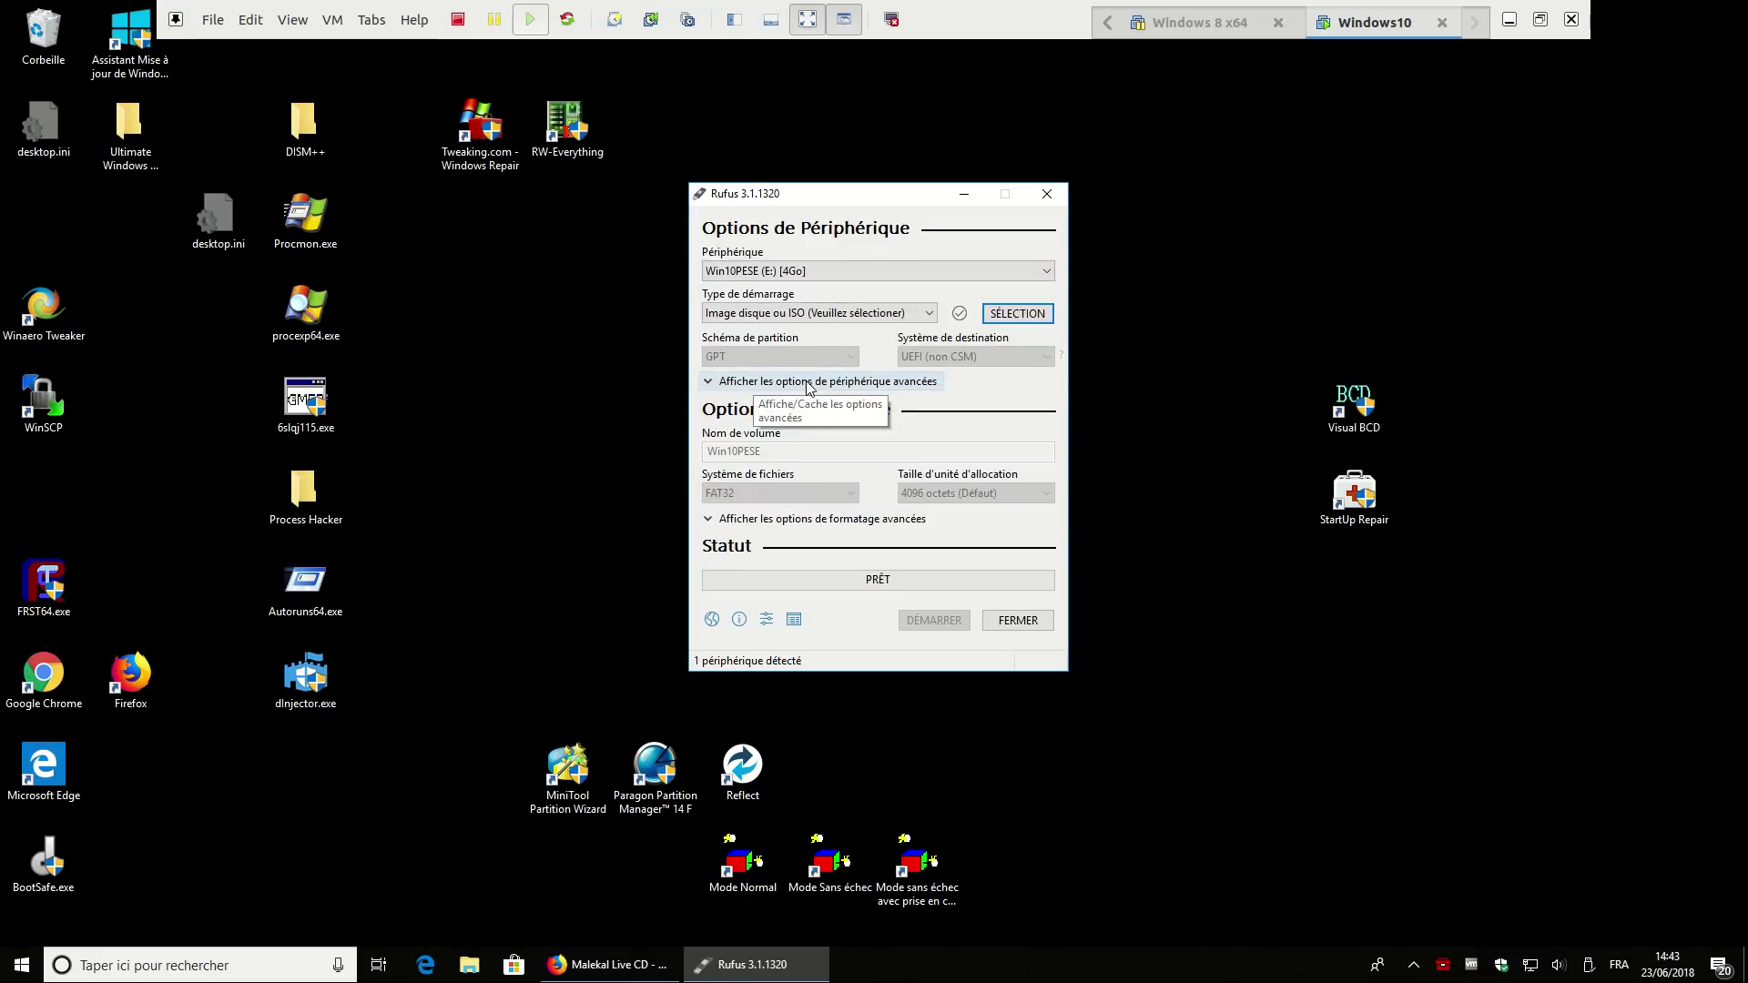
# Load Win10PESE_x64.ISO from the desktop as the boot image for the Win10PESE (E:) drive
pyautogui.moveTo(904, 204); pyautogui.dragTo(516, 117)
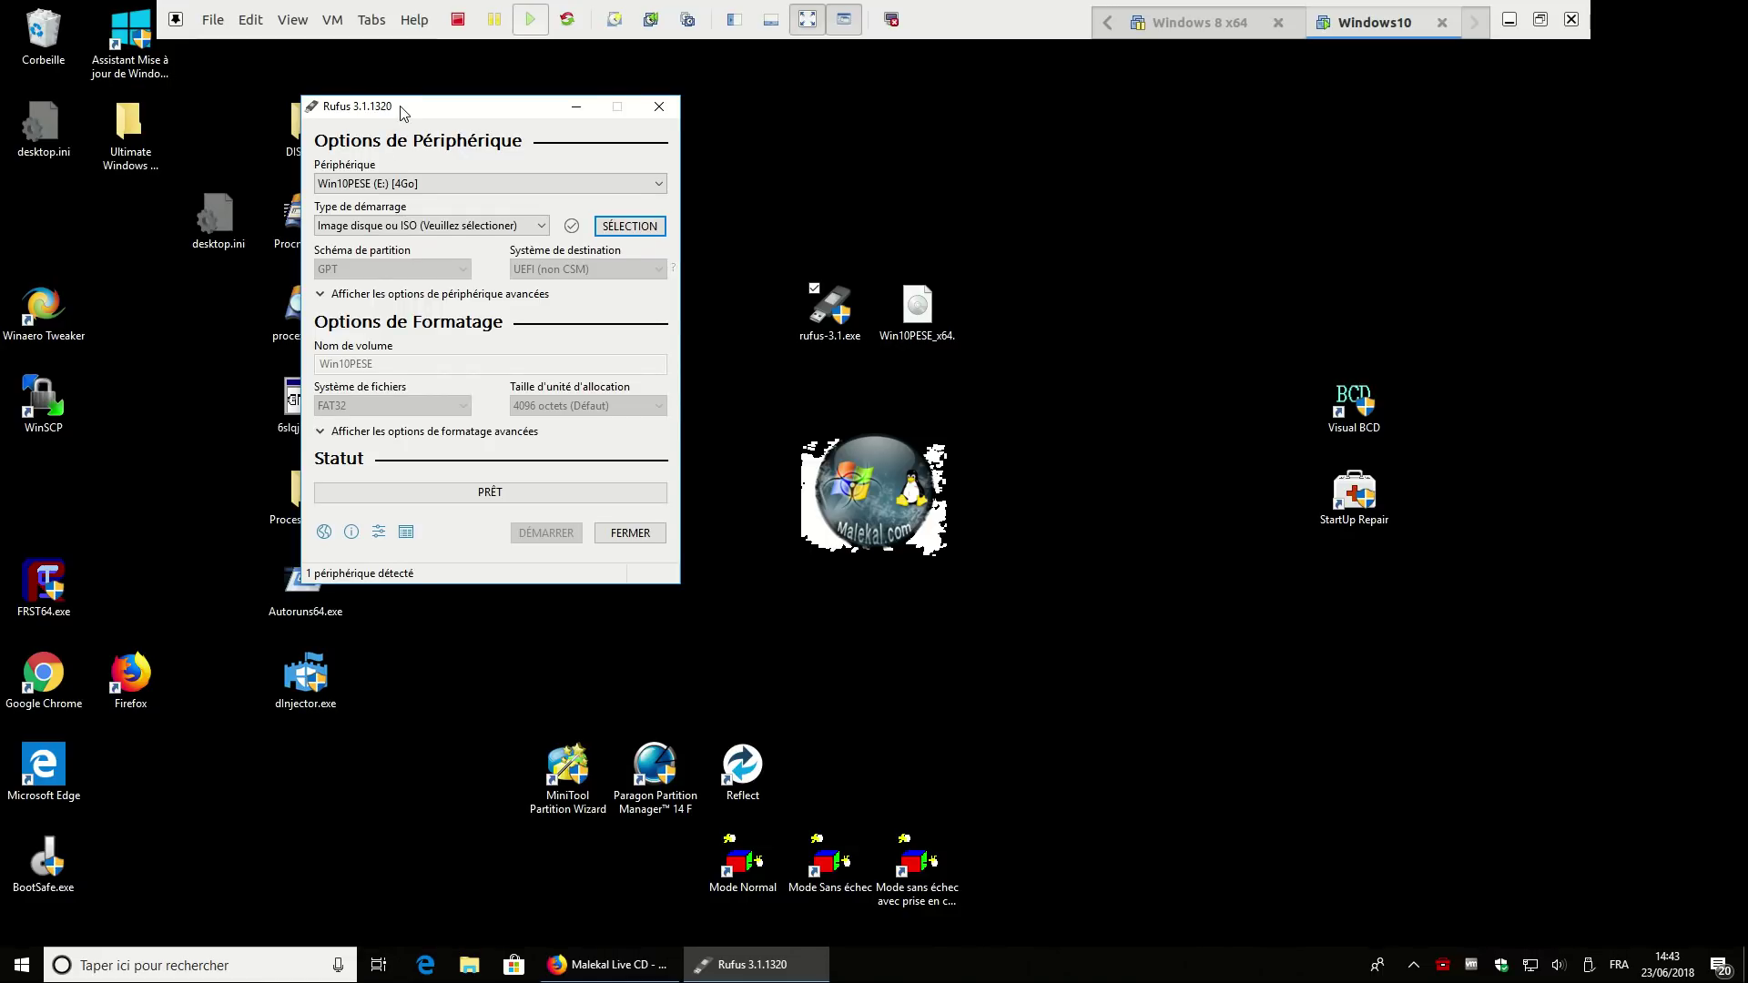
pyautogui.moveTo(400, 105); pyautogui.dragTo(375, 103)
pyautogui.click(917, 310)
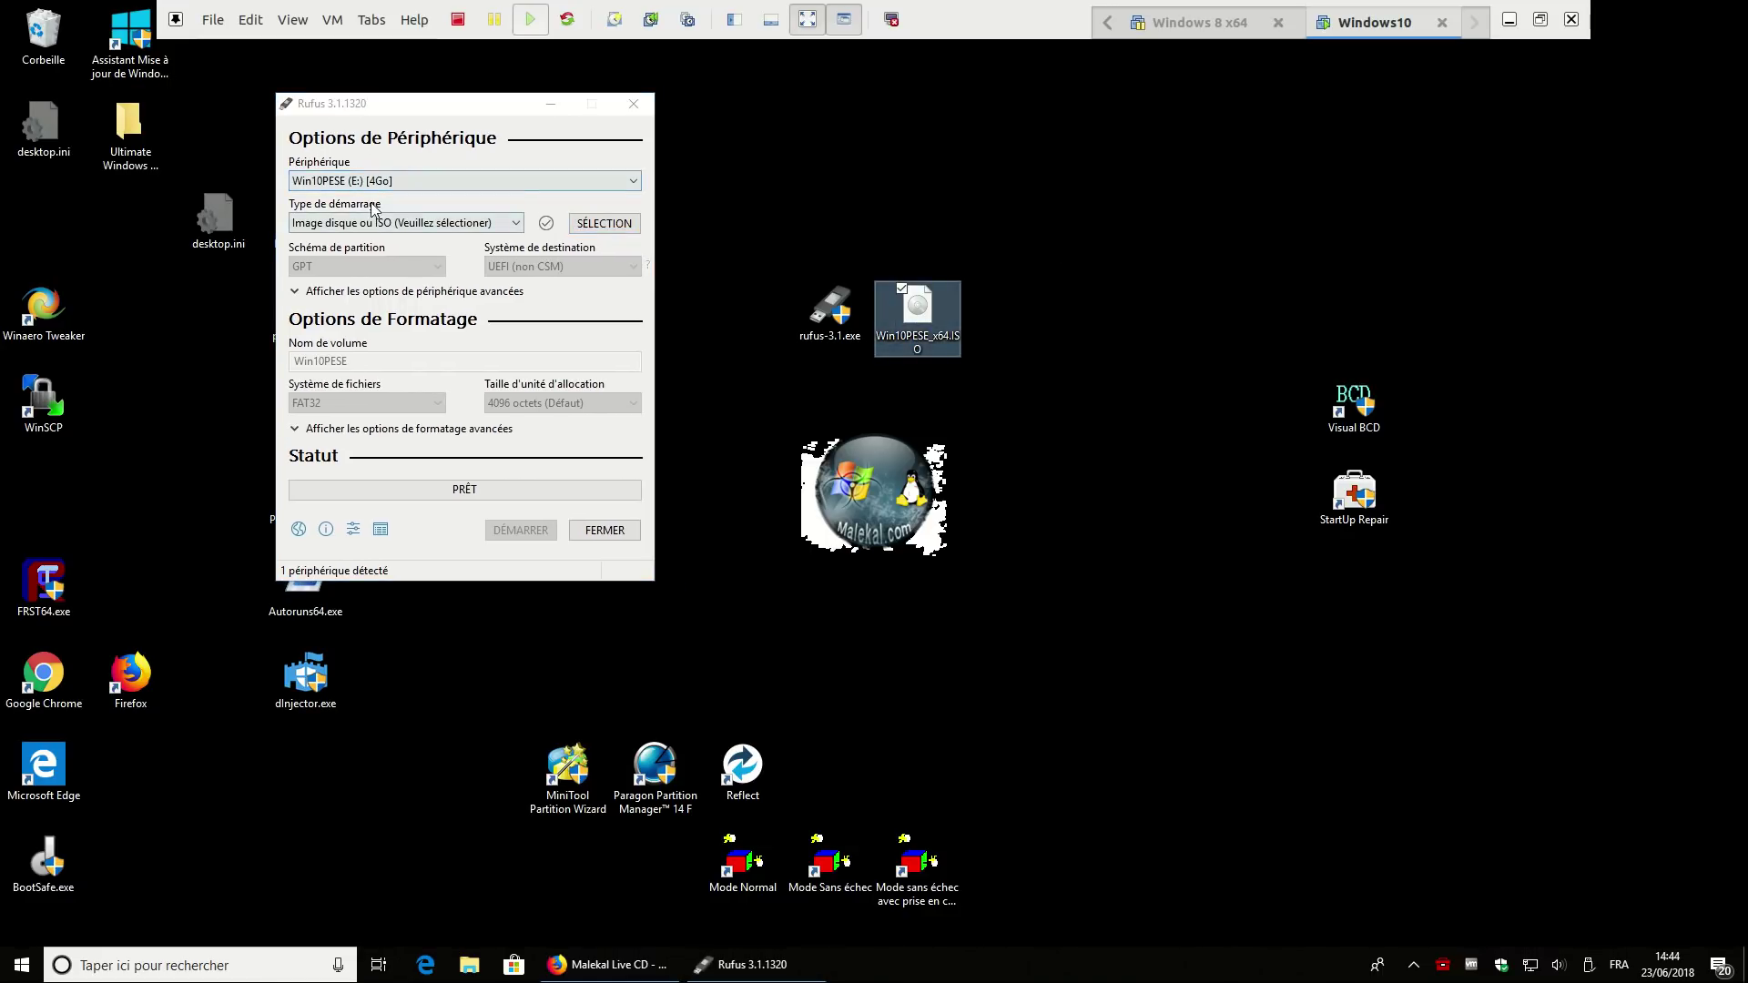
pyautogui.click(604, 227)
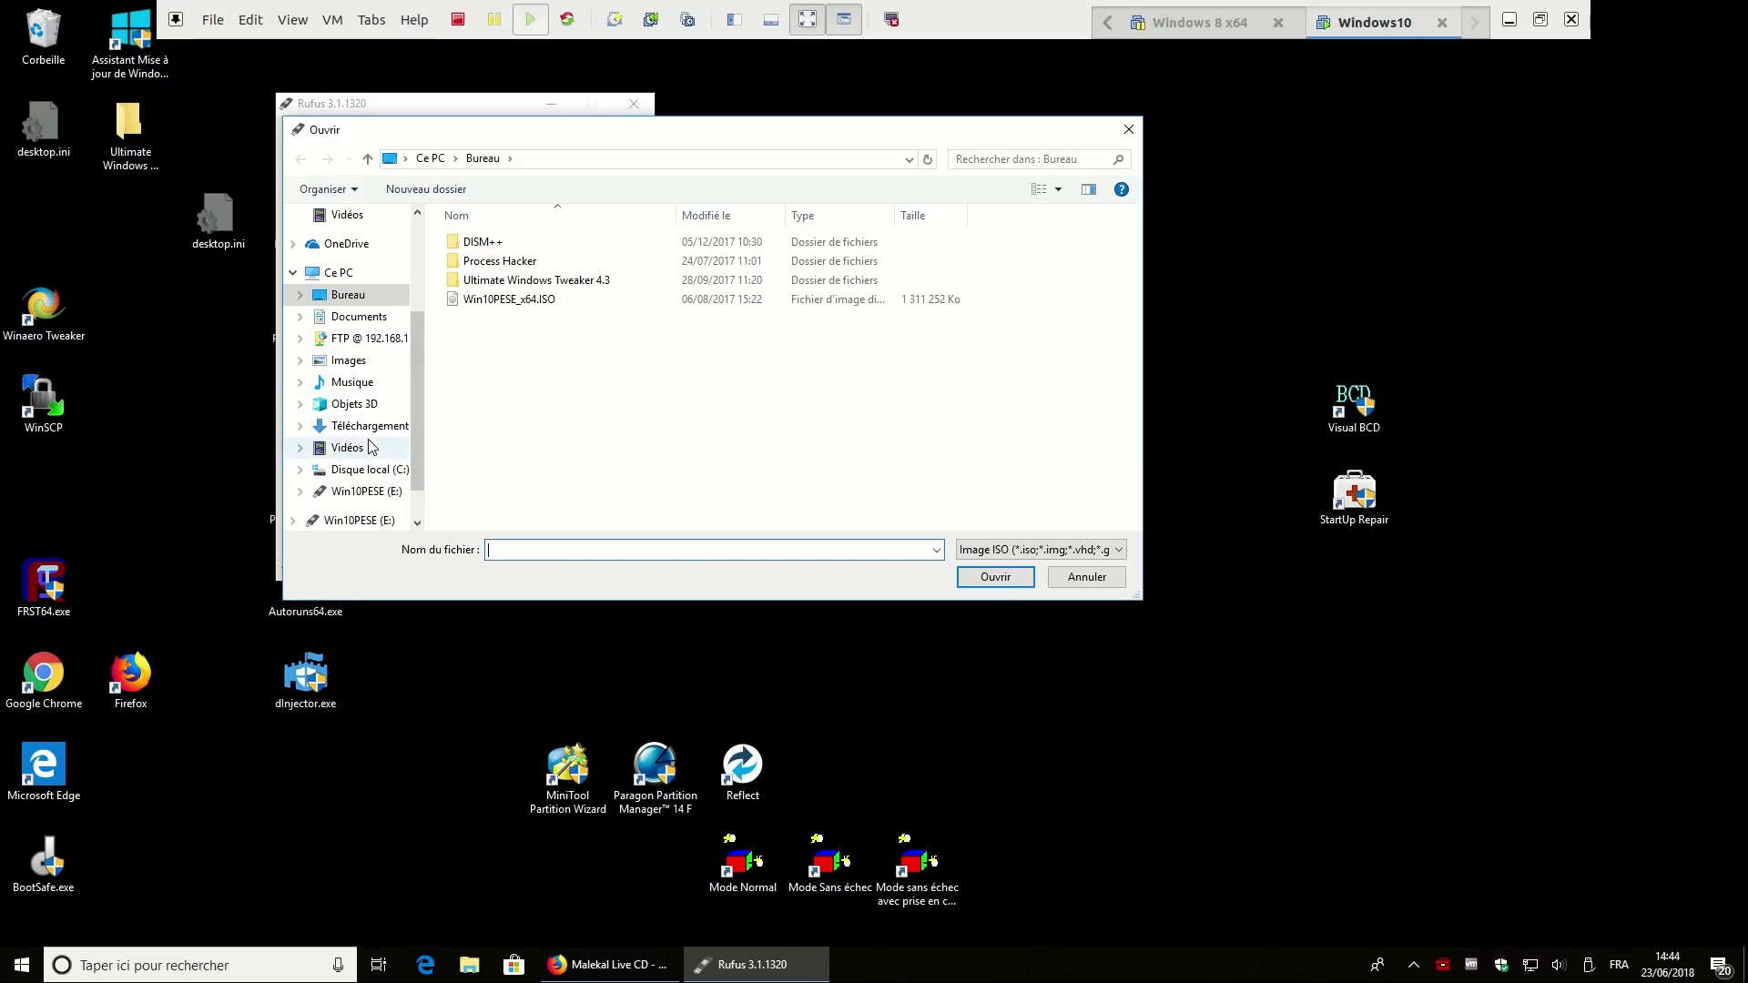
pyautogui.doubleClick(508, 302)
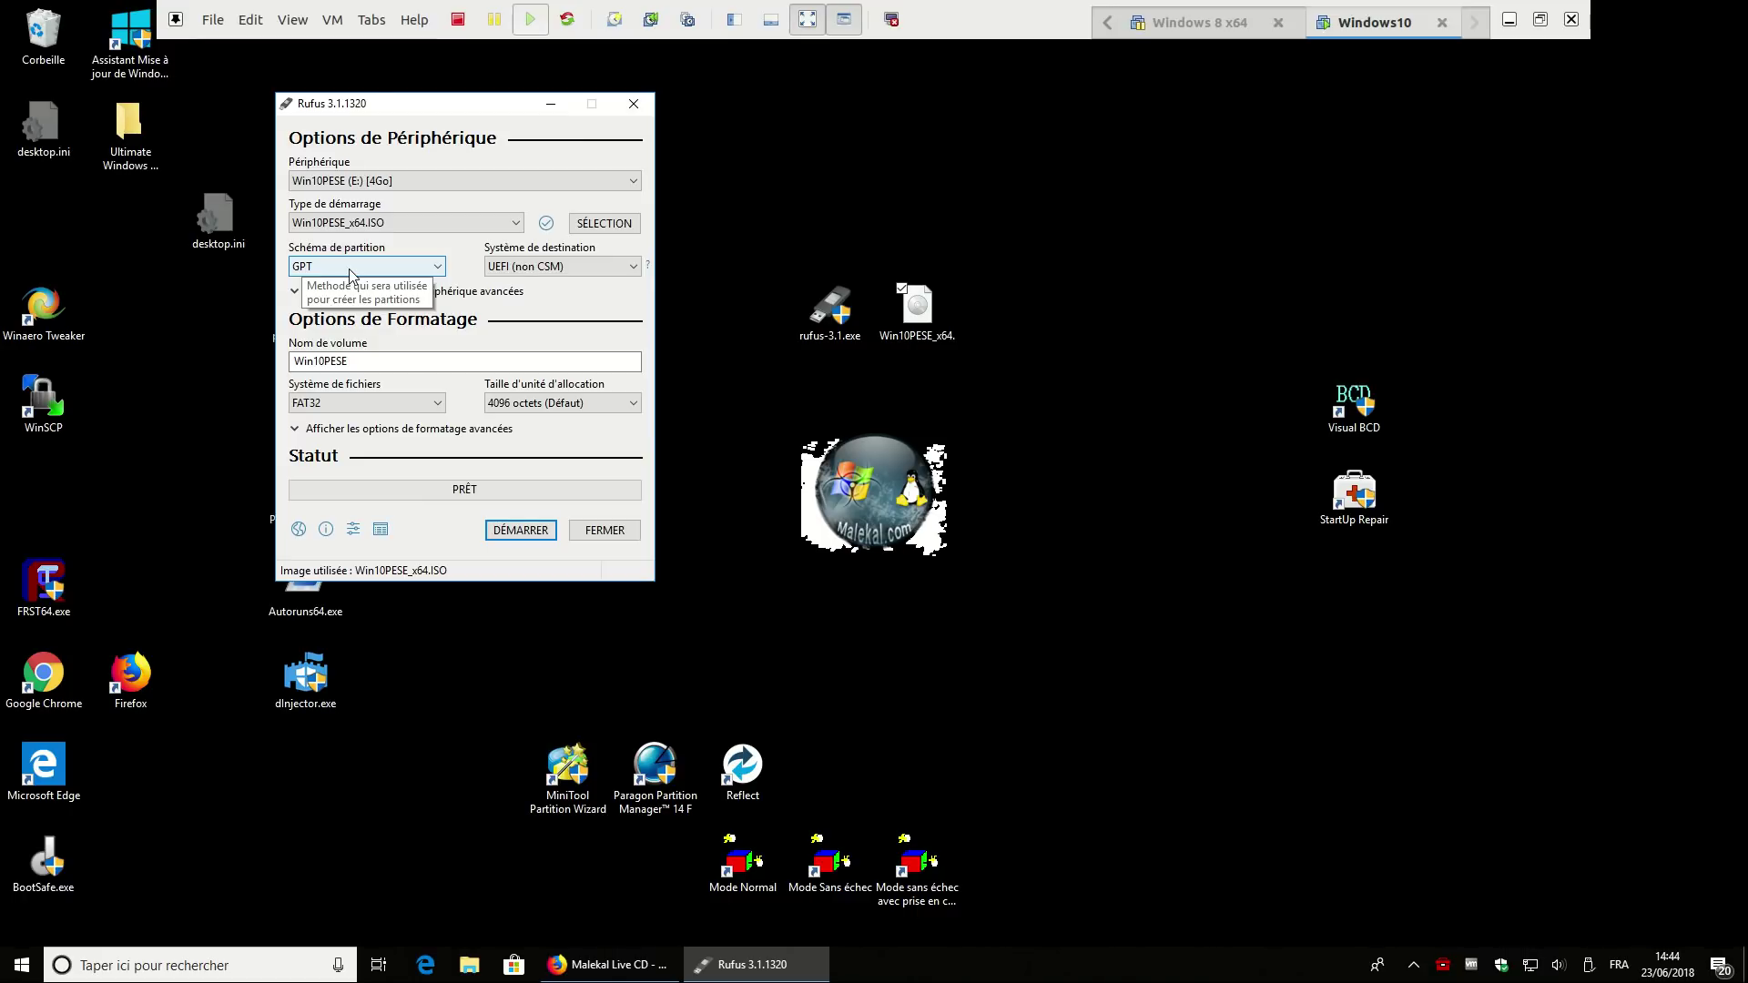
# Choose the GPT partition scheme for the USB drive and close Rufus
pyautogui.click(382, 268)
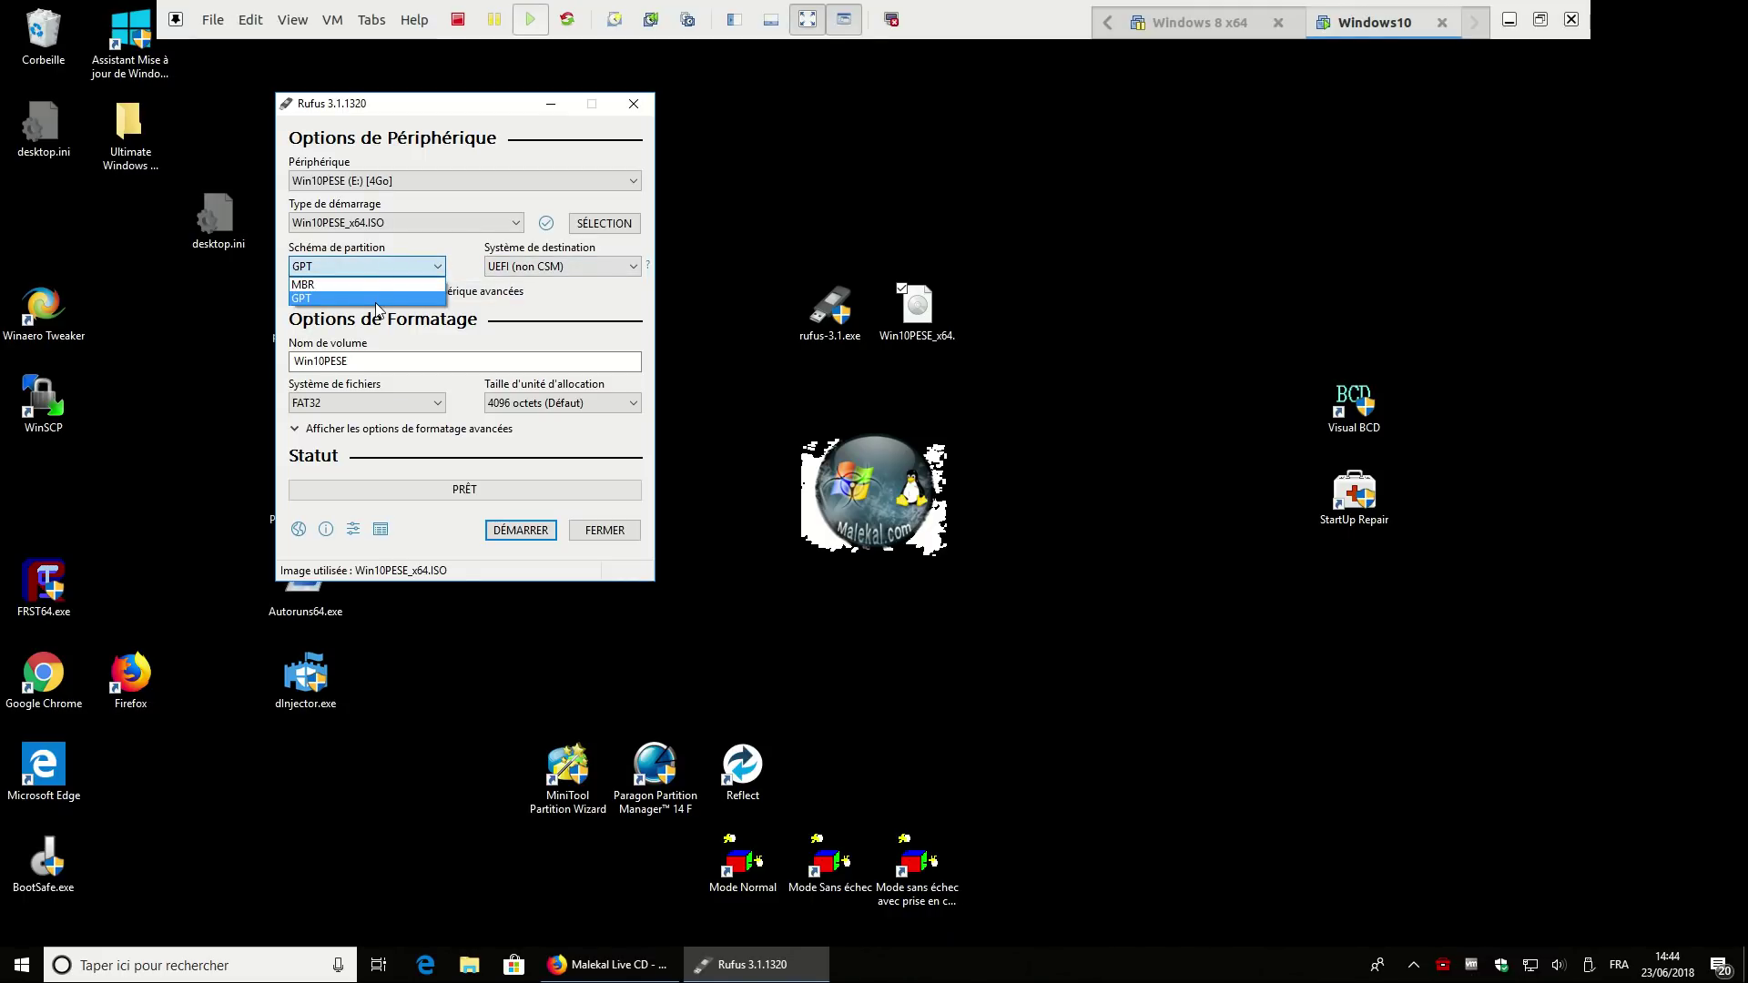
pyautogui.click(376, 301)
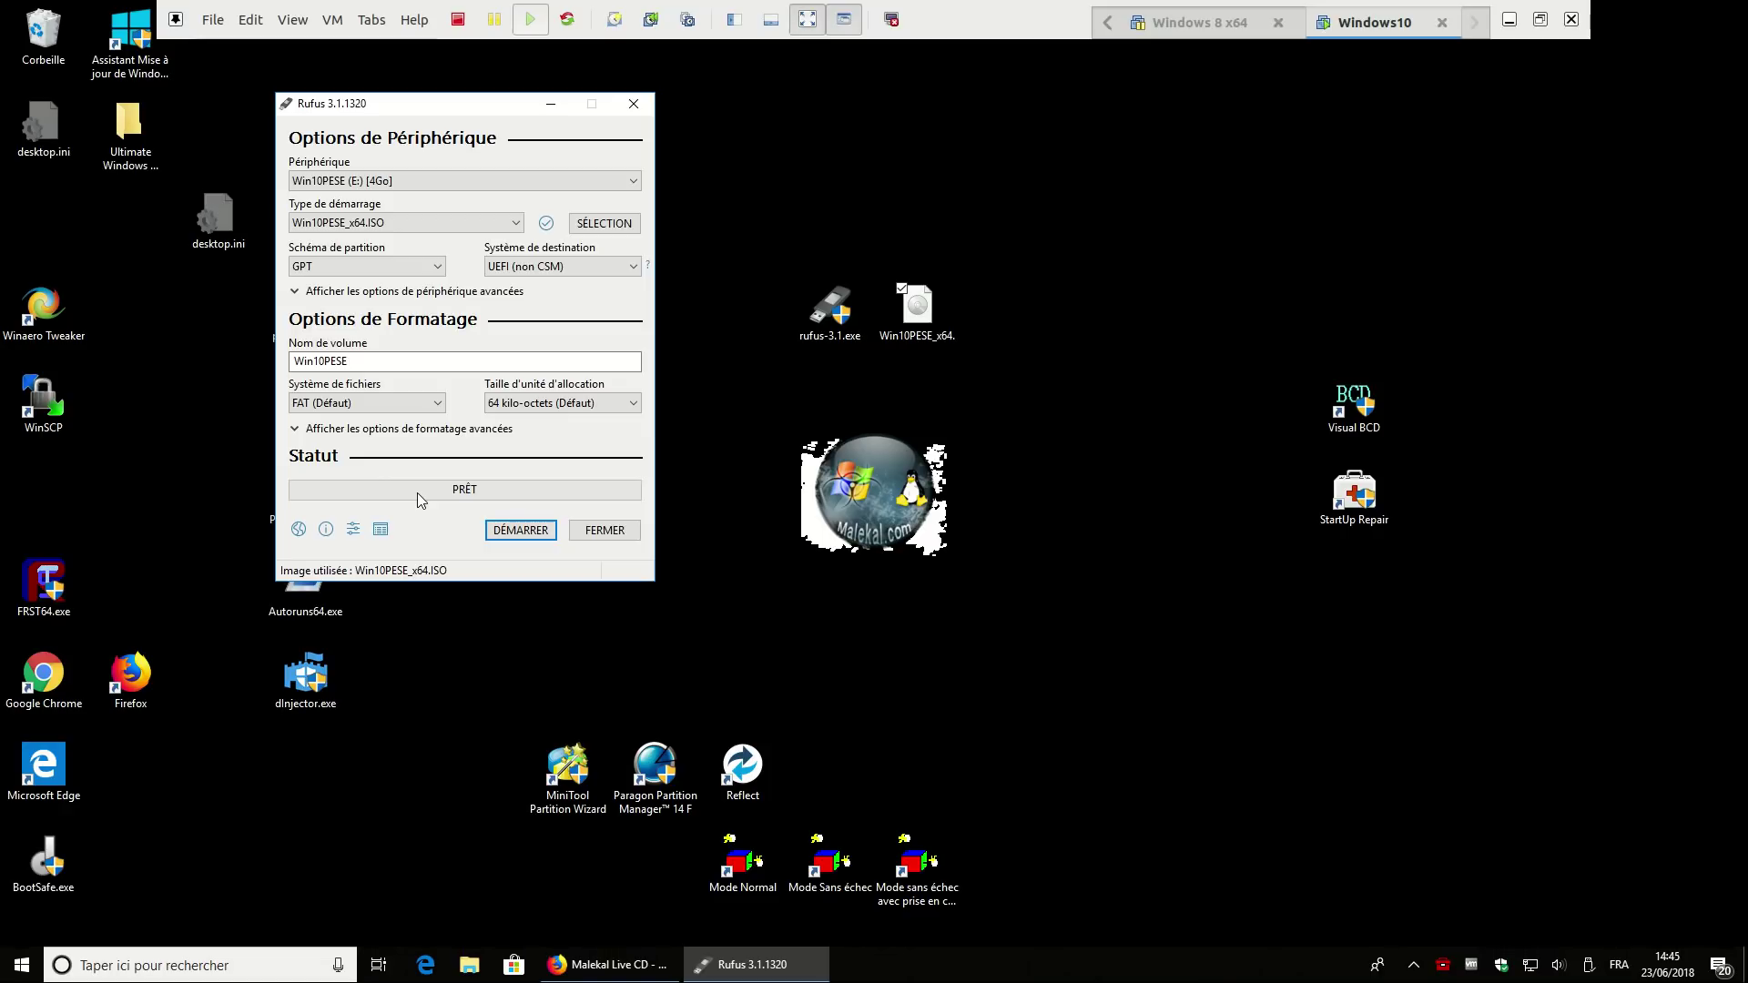
pyautogui.click(635, 103)
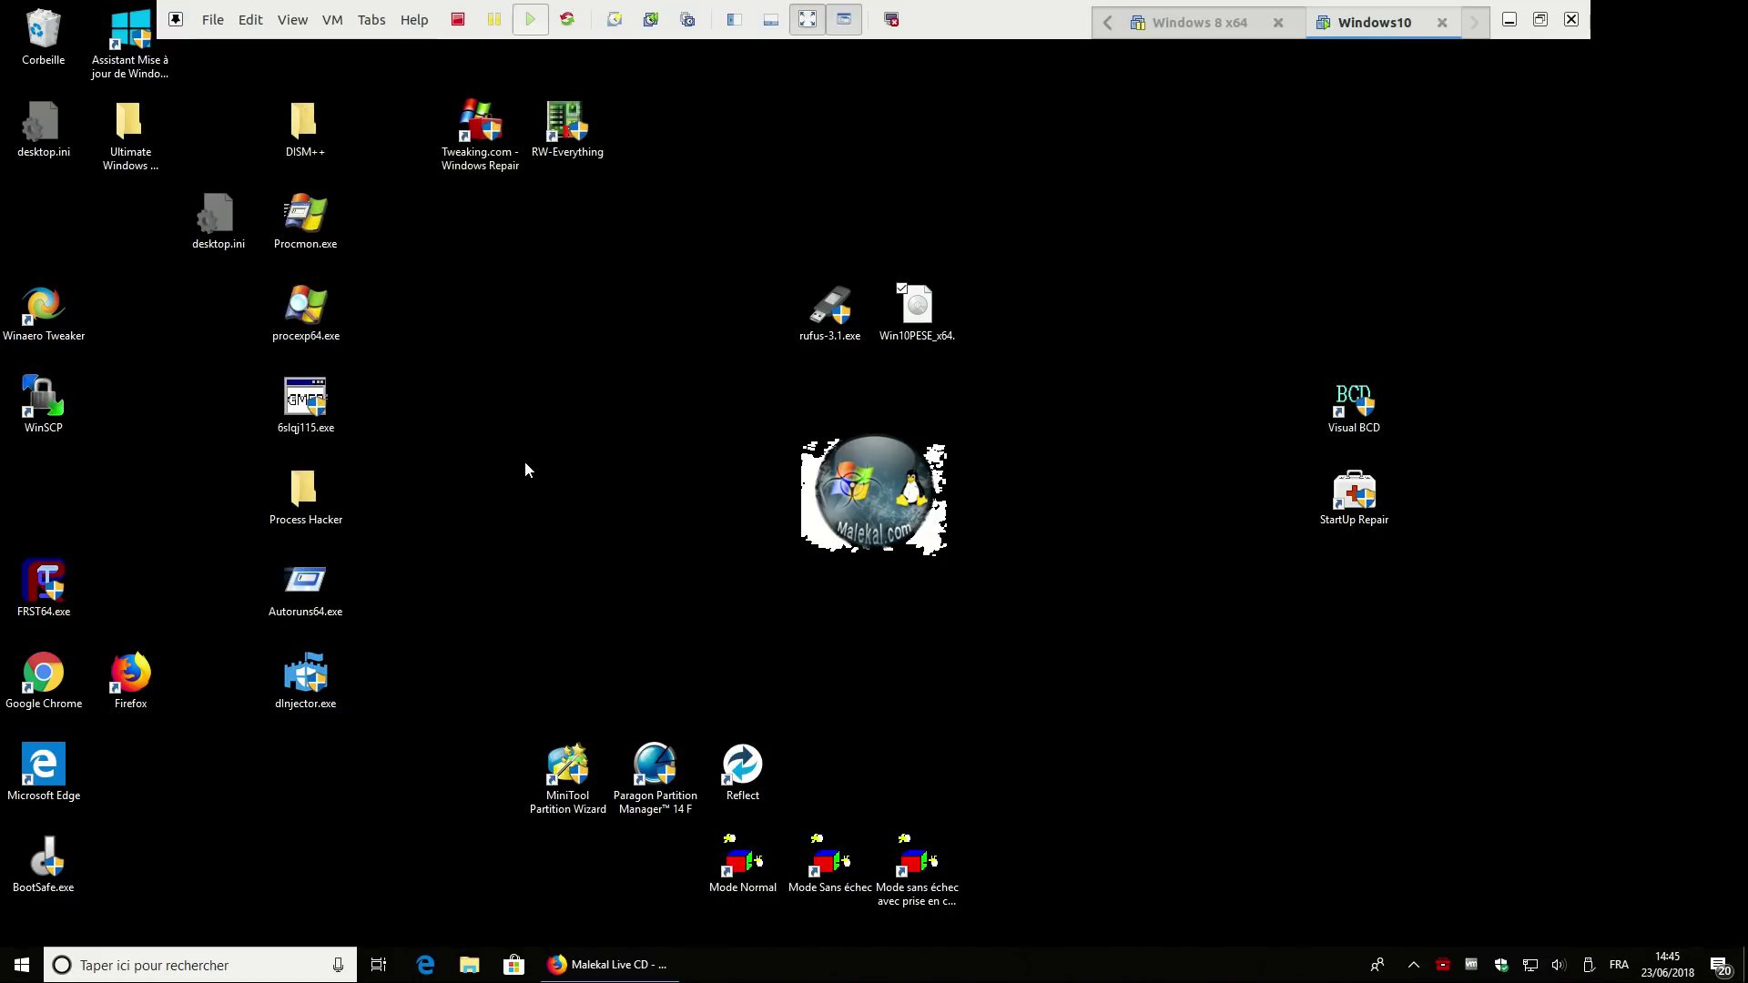
# Run netplwiz and select the Utilisateur account in the list of user accounts
pyautogui.rightClick(21, 965)
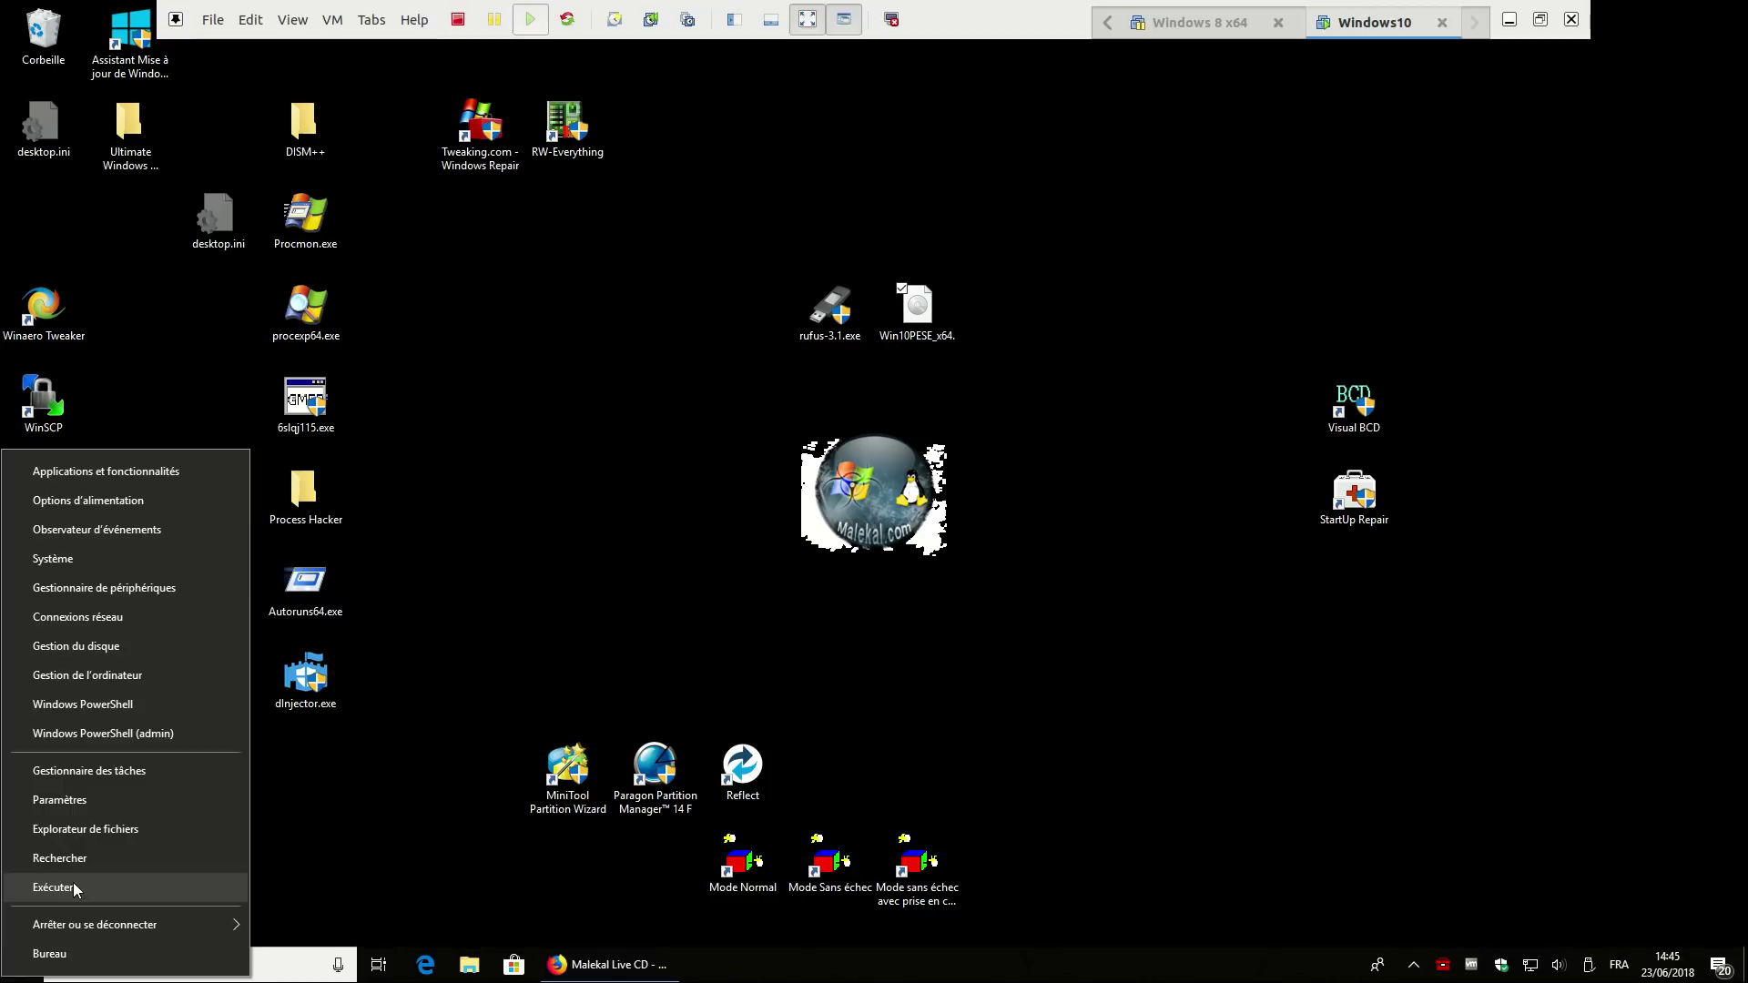
pyautogui.click(73, 882)
pyautogui.press('Return')
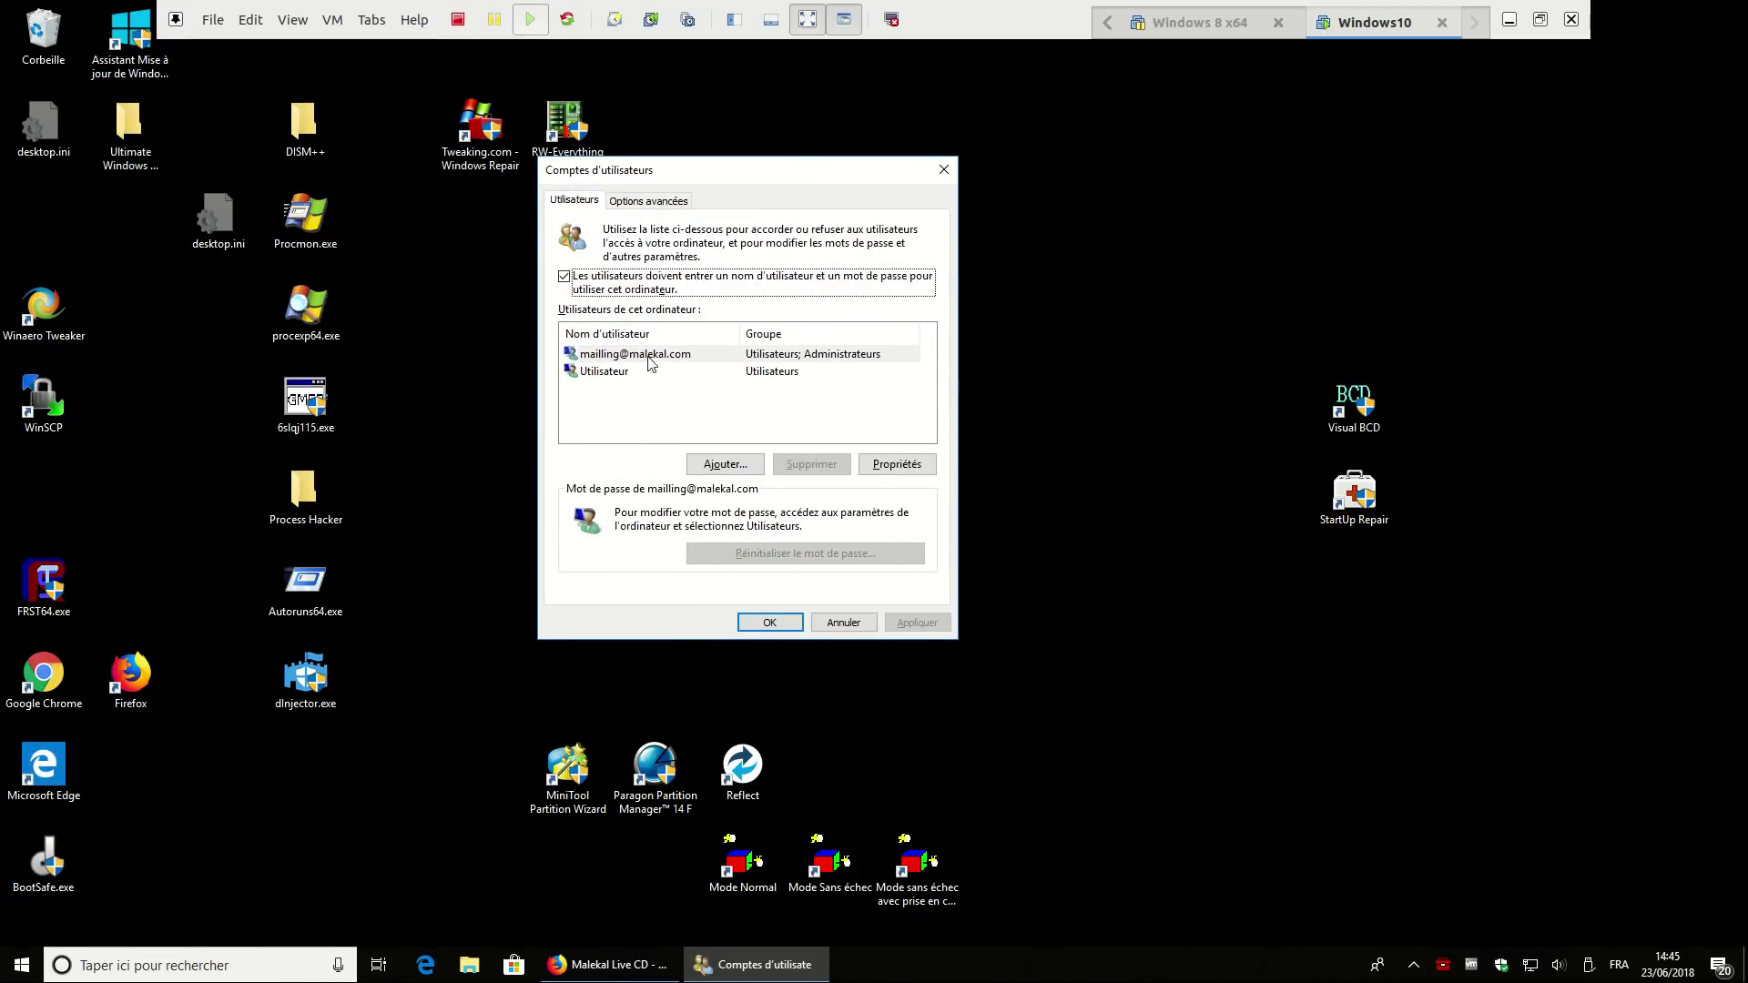
pyautogui.click(630, 374)
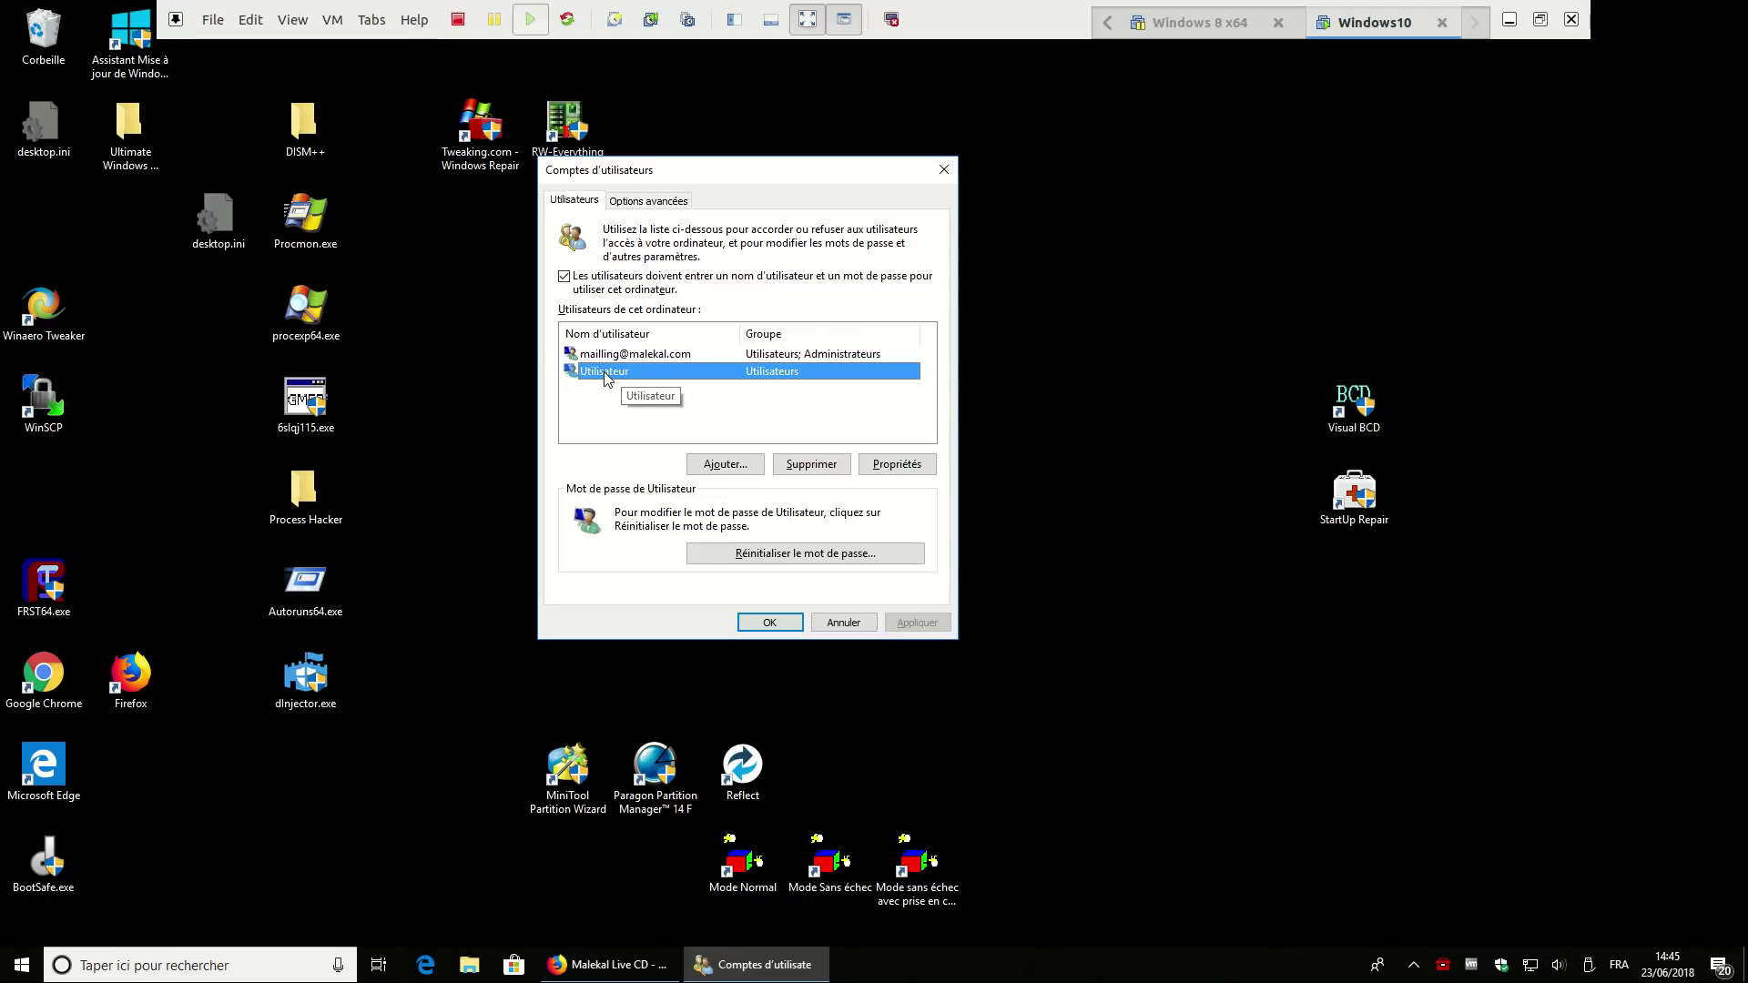
# Restrict the administrator account to the standard Utilisateurs group, apply the change and accept signing out
pyautogui.click(803, 356)
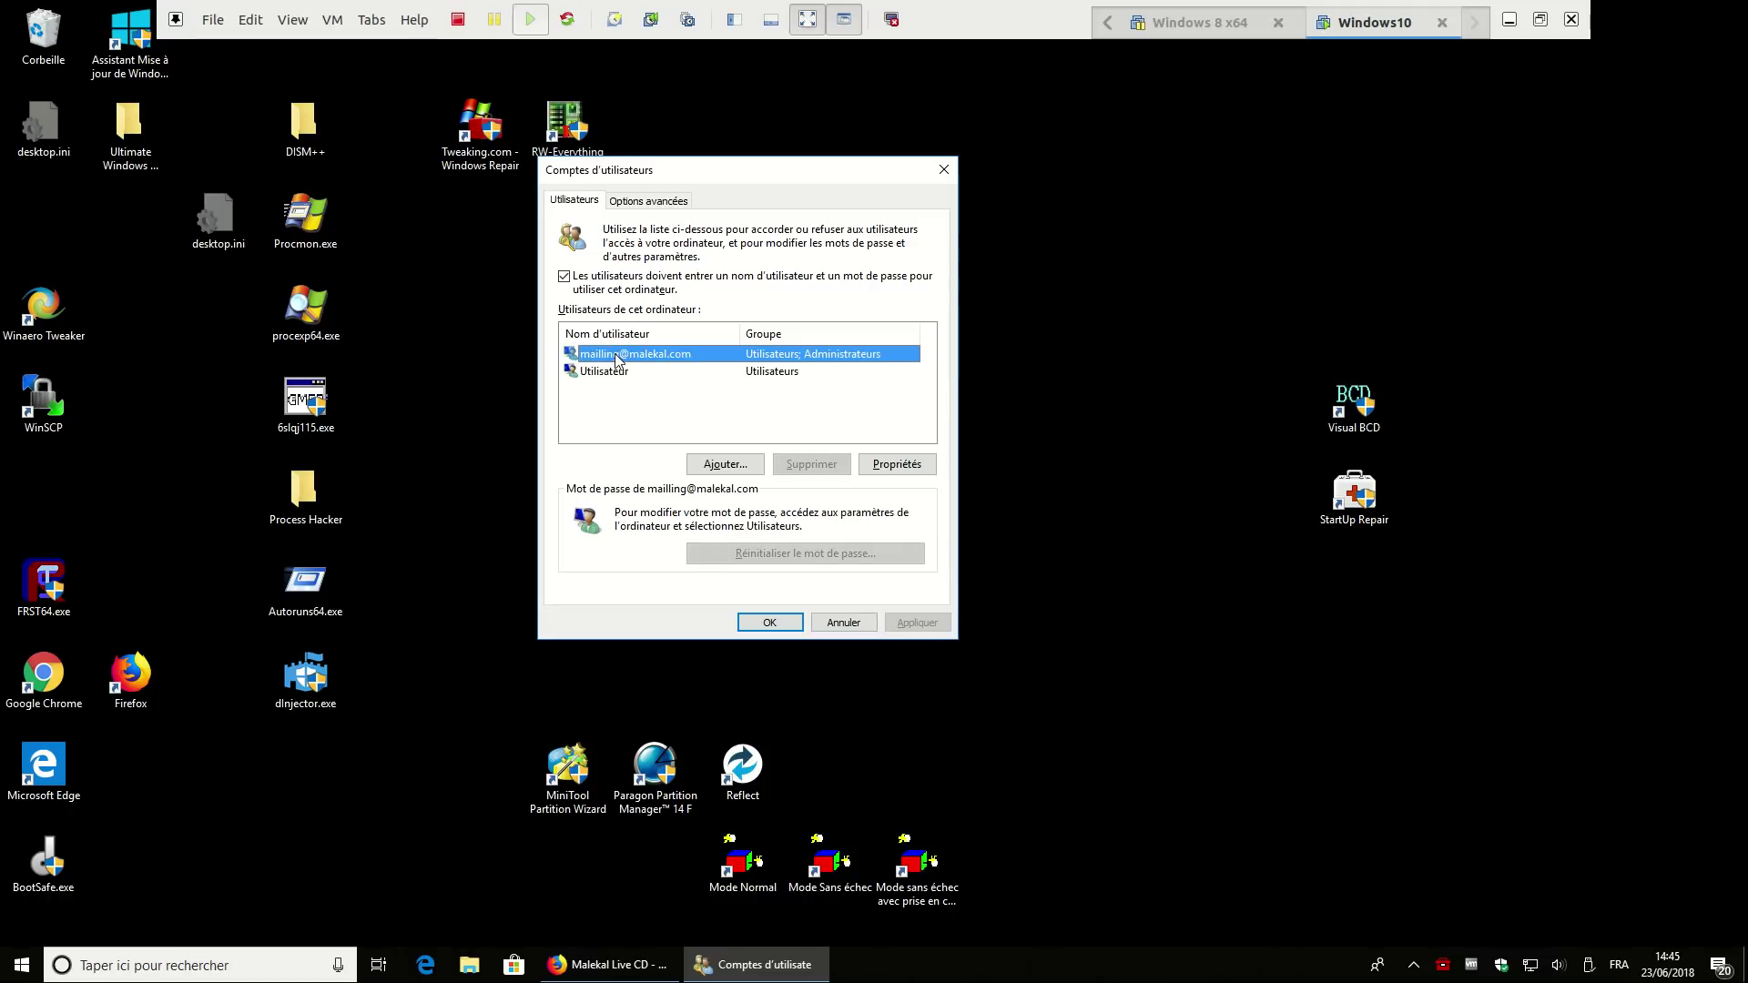
pyautogui.click(897, 464)
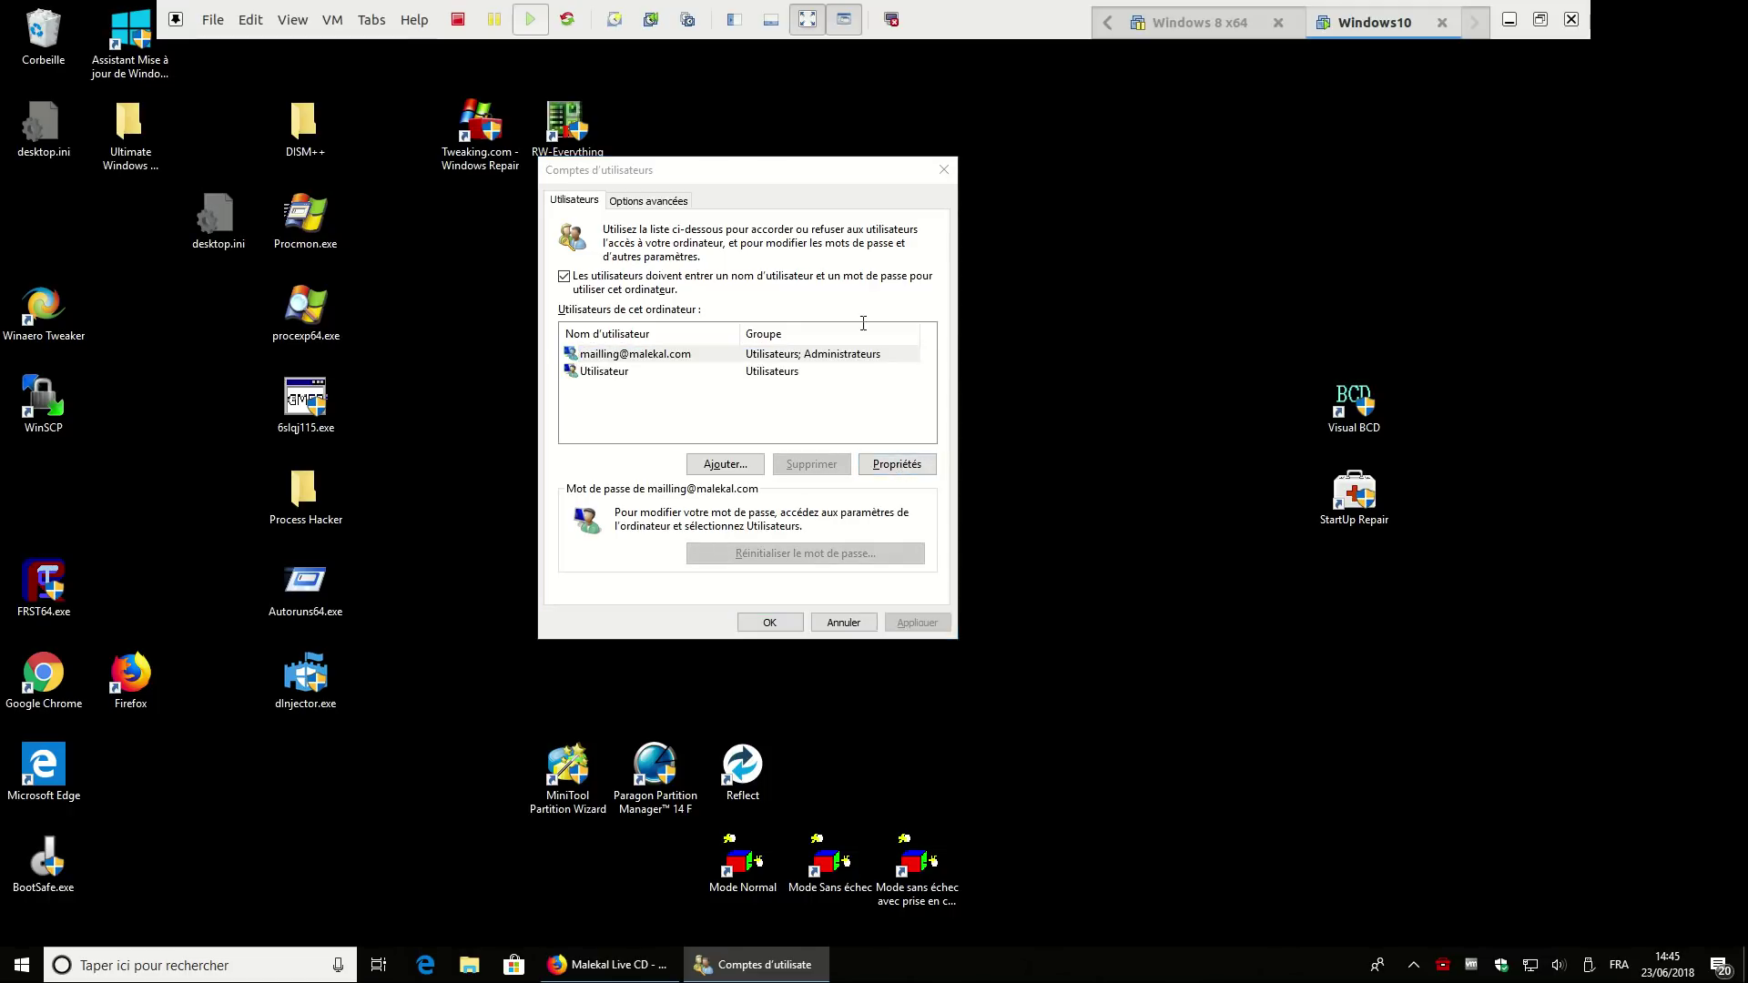
pyautogui.click(719, 269)
pyautogui.click(807, 664)
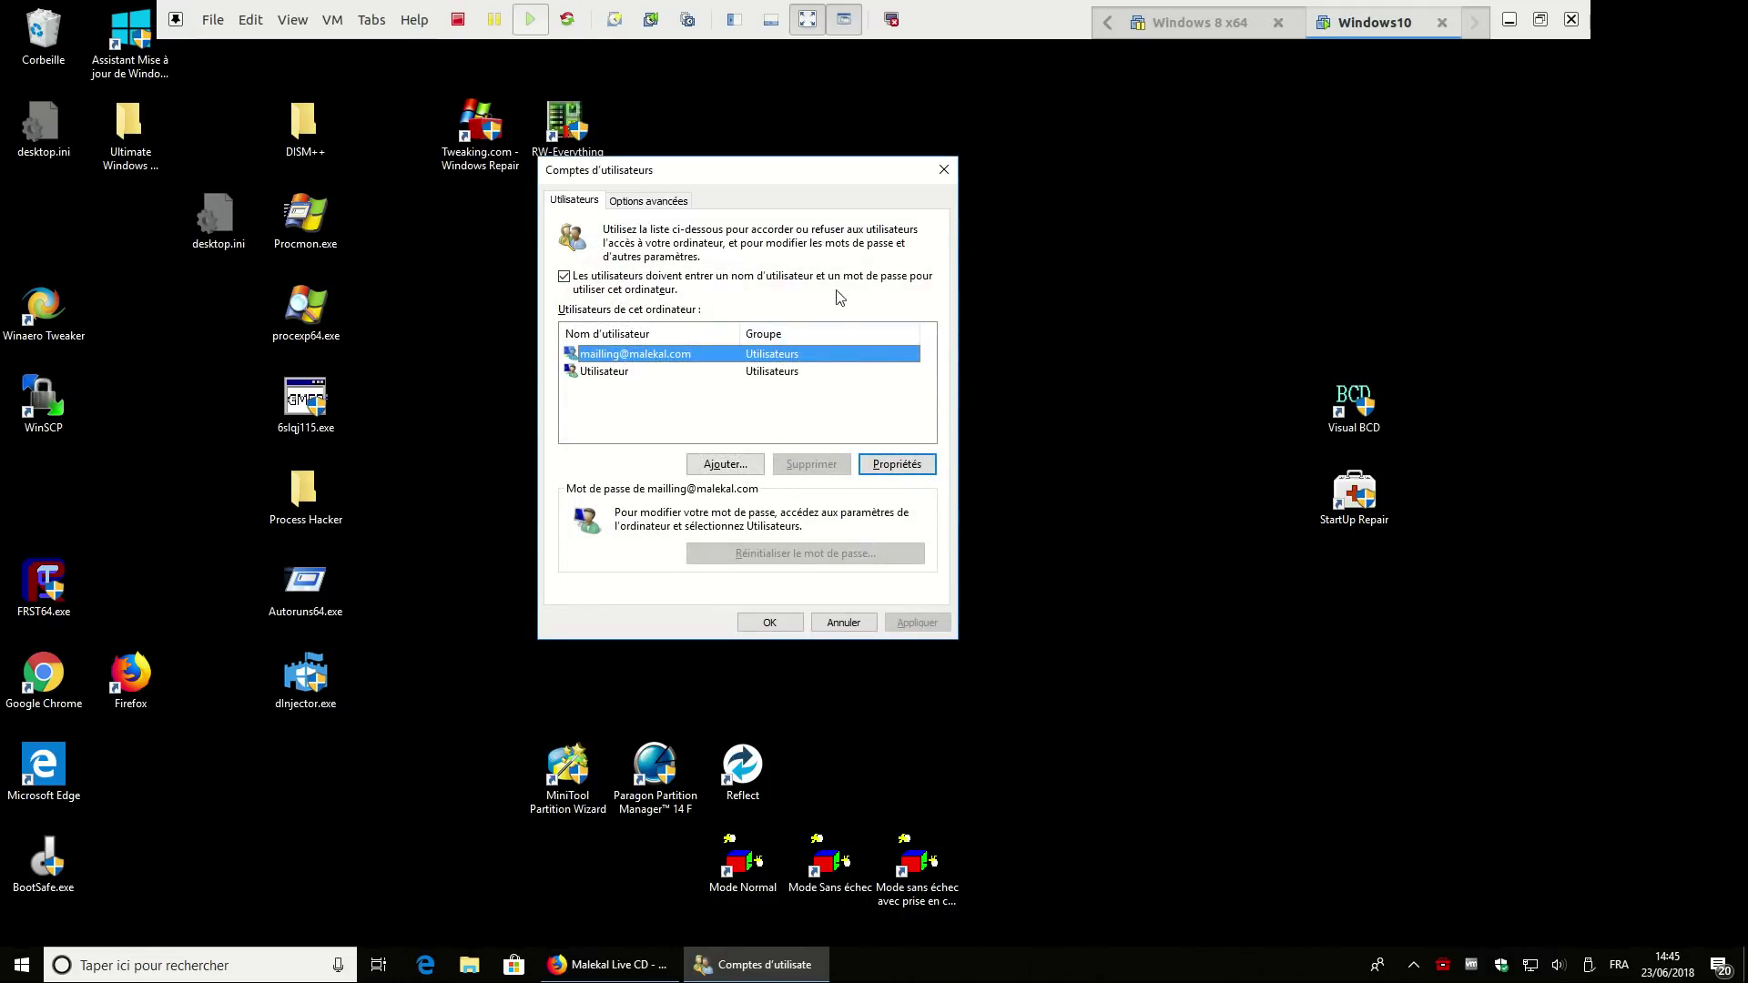
pyautogui.click(769, 623)
pyautogui.click(918, 566)
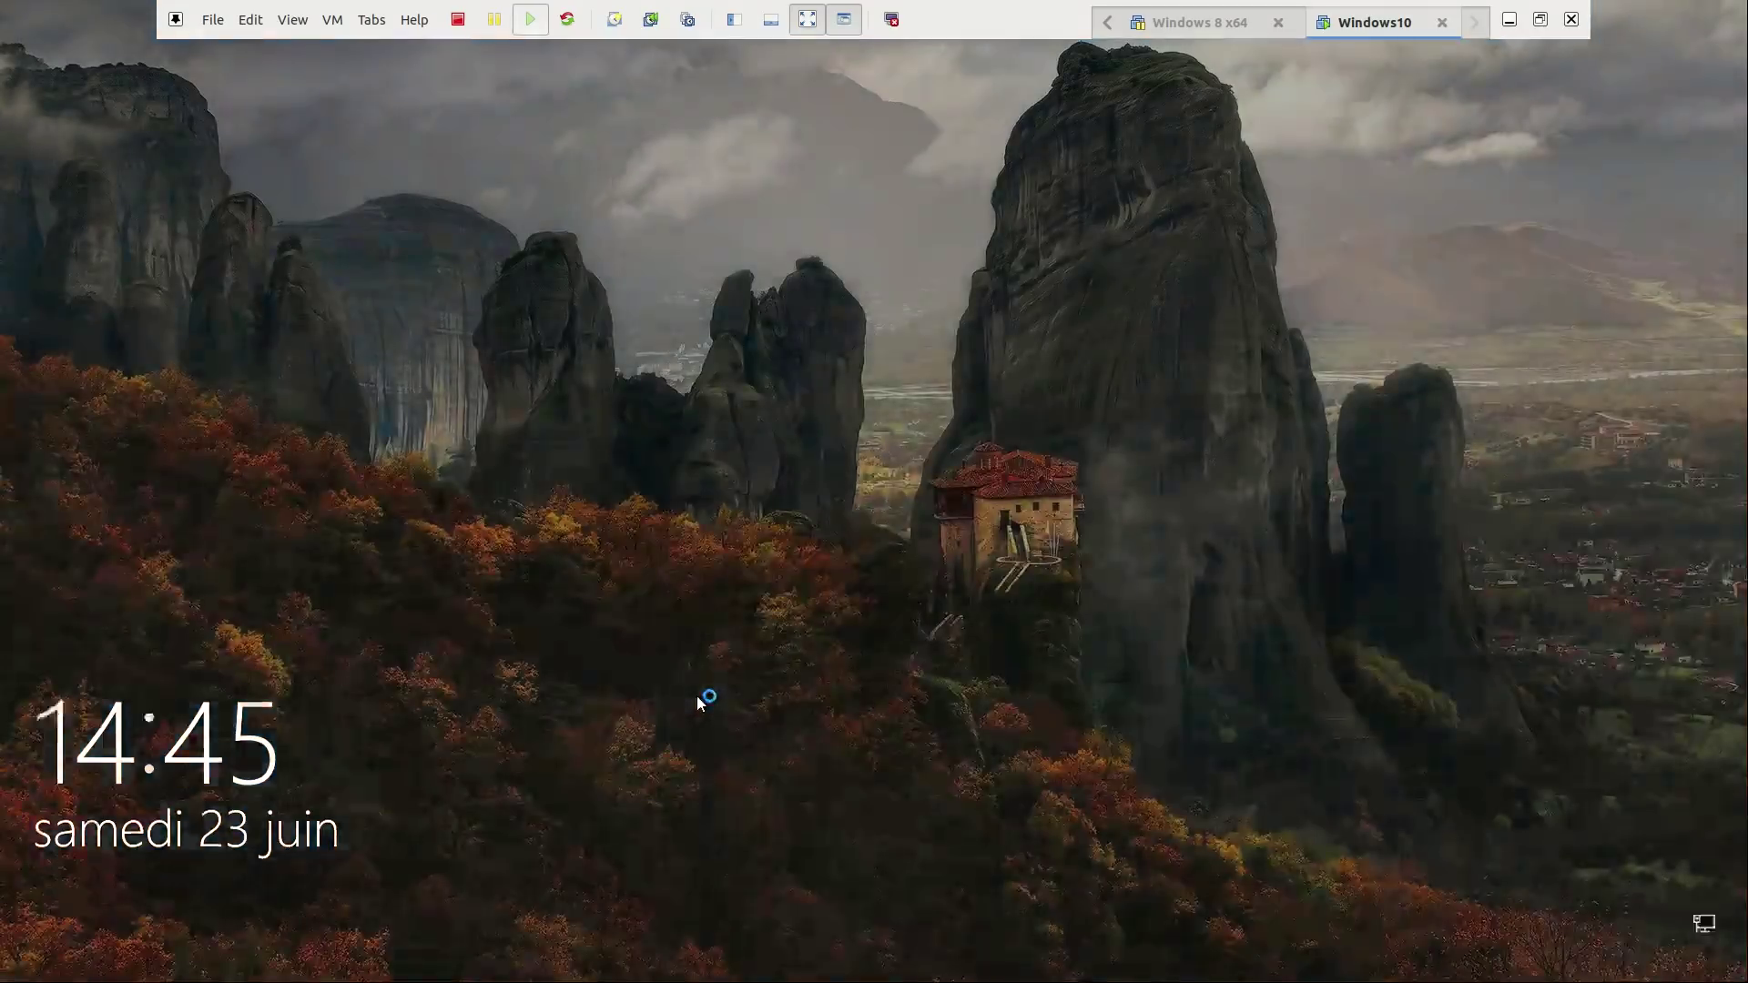
# Dismiss the lock screen and sign back in to Windows by entering the account password
pyautogui.click(702, 694)
pyautogui.write('•••••••••')
pyautogui.press('Return')
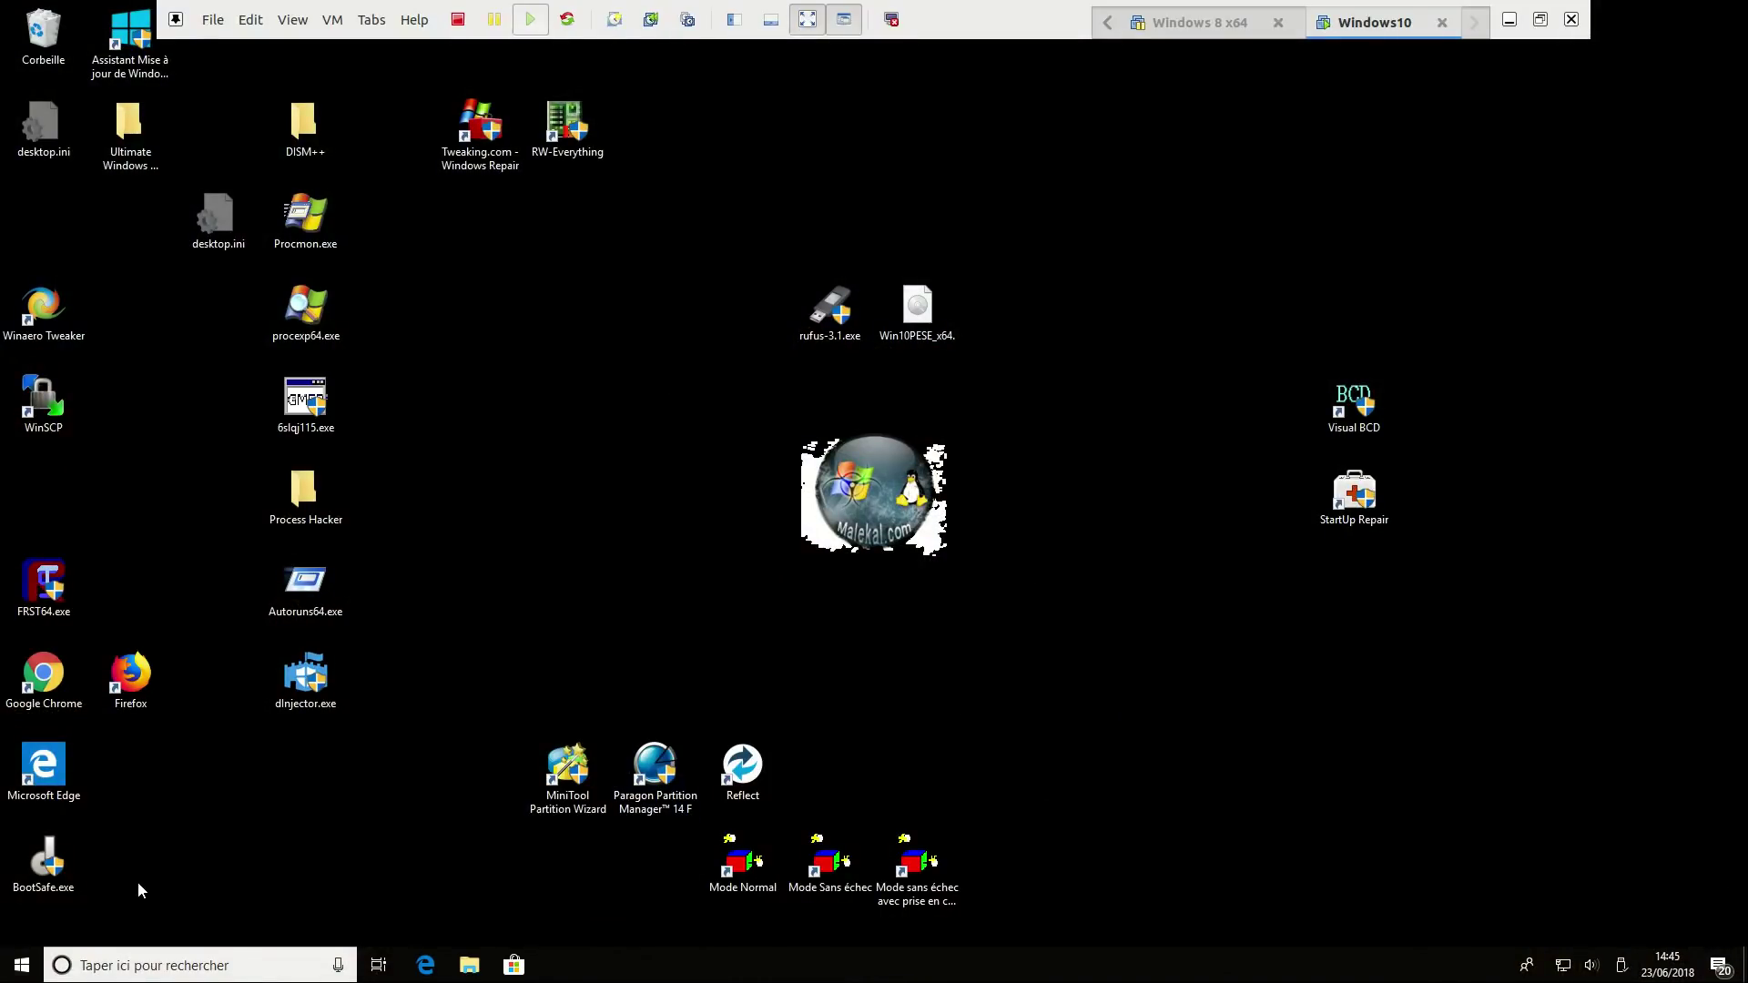
# Try to run netplwiz from the standard account, review the User Account Control prompt, decline elevation and cancel the Run dialog
pyautogui.press('super+x')
pyautogui.click(113, 883)
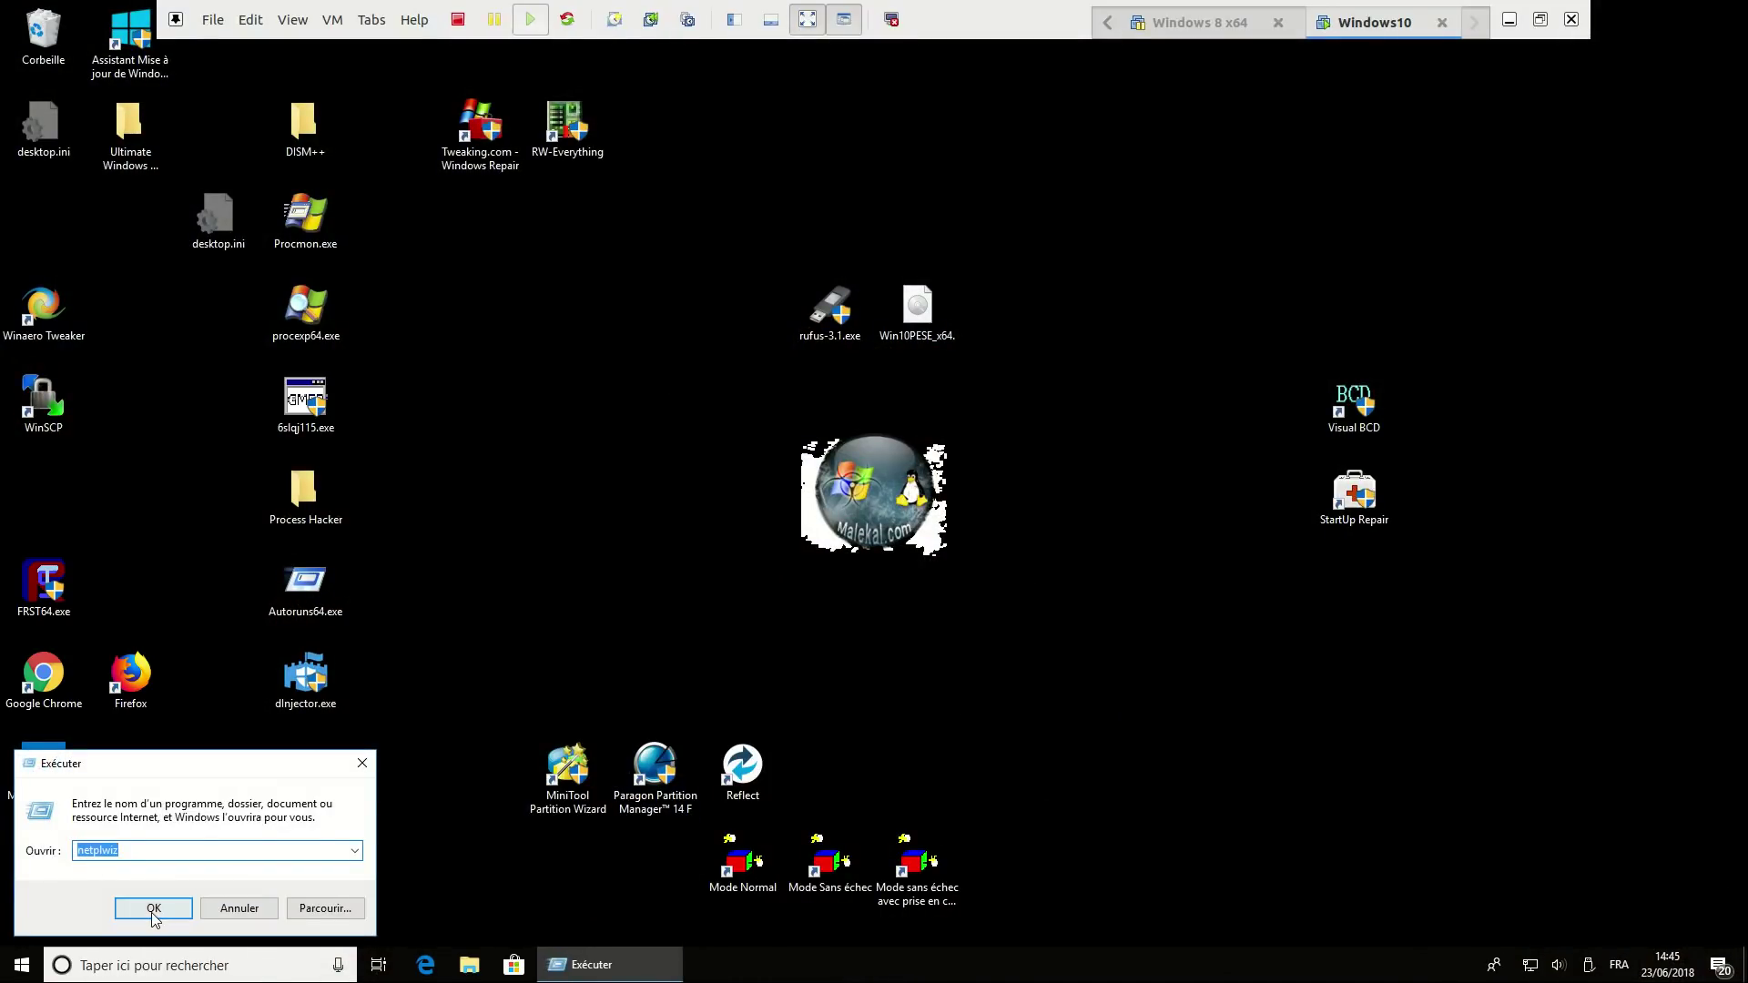
pyautogui.click(153, 912)
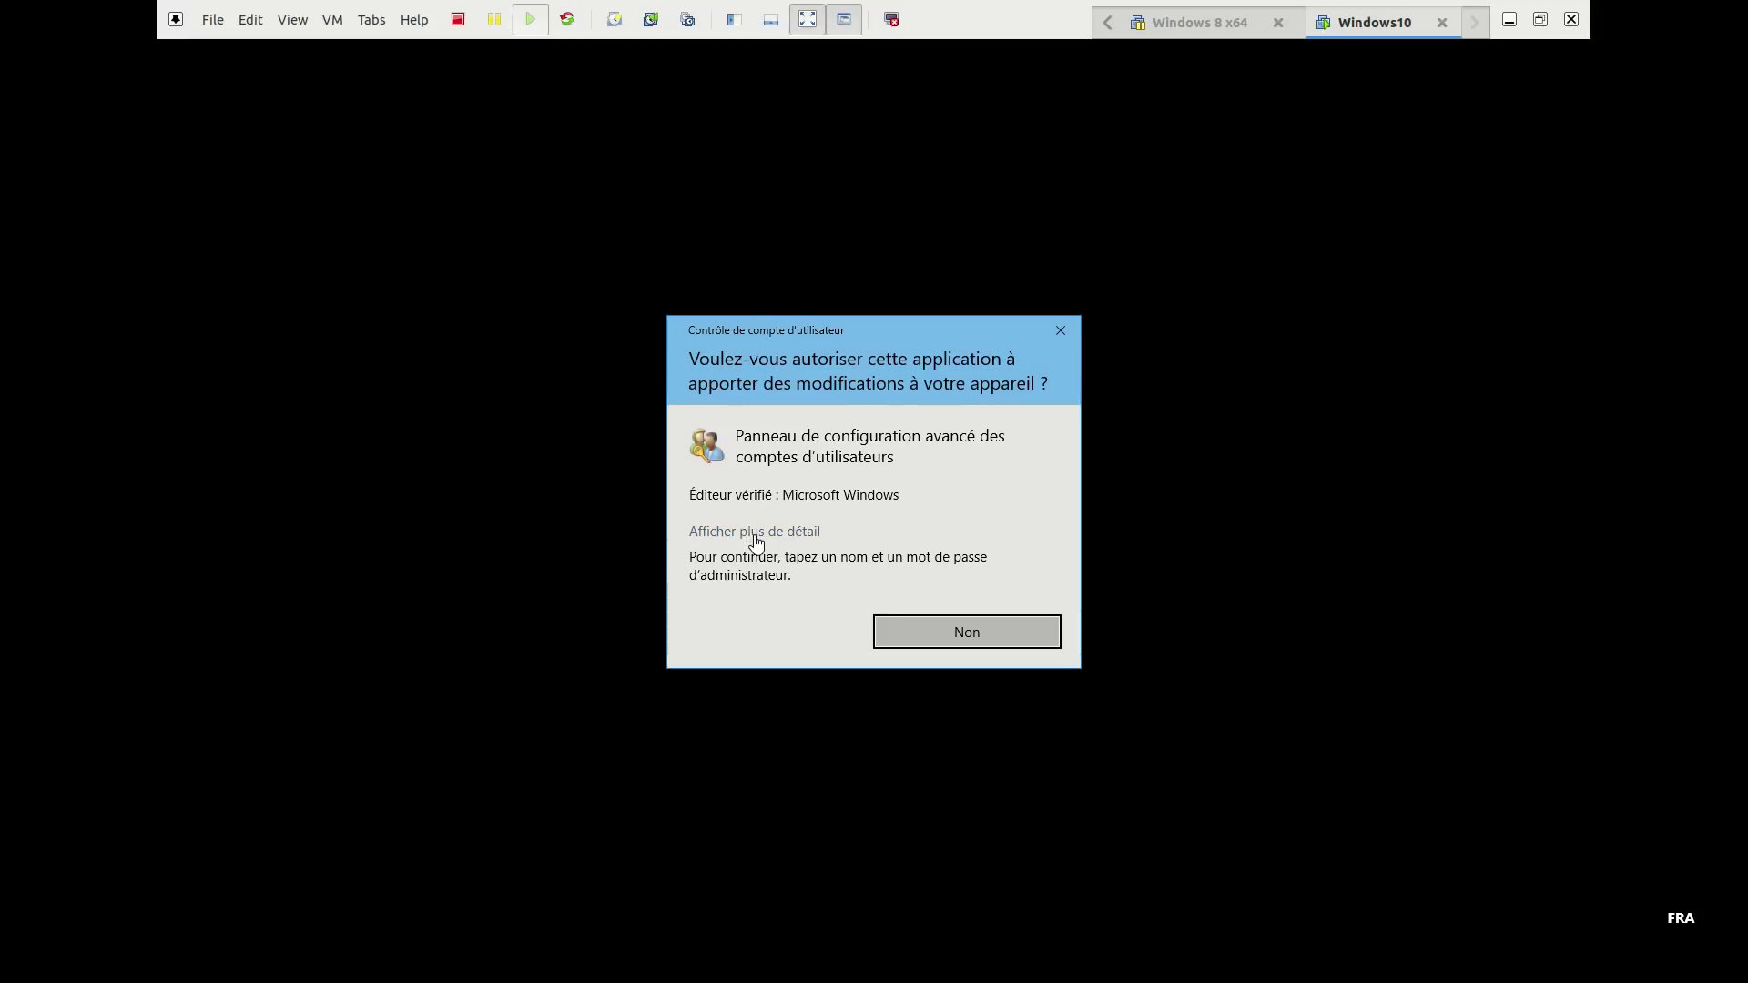
pyautogui.click(805, 533)
pyautogui.click(960, 684)
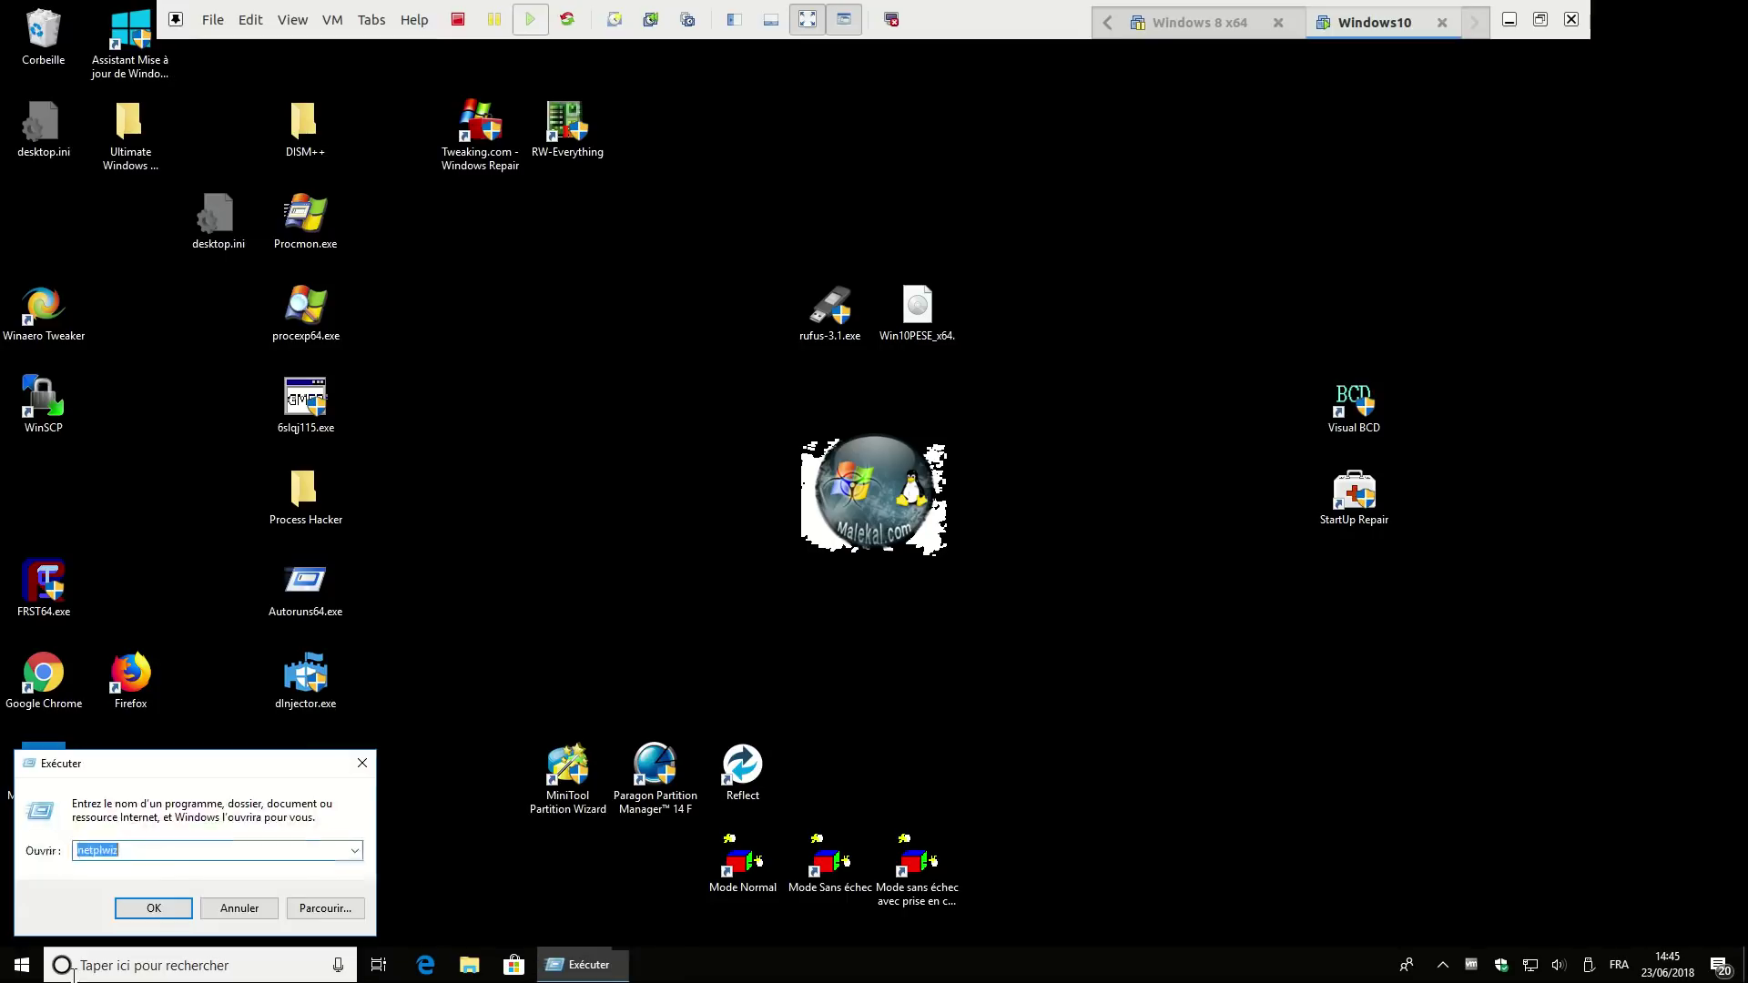
pyautogui.click(145, 909)
pyautogui.click(976, 637)
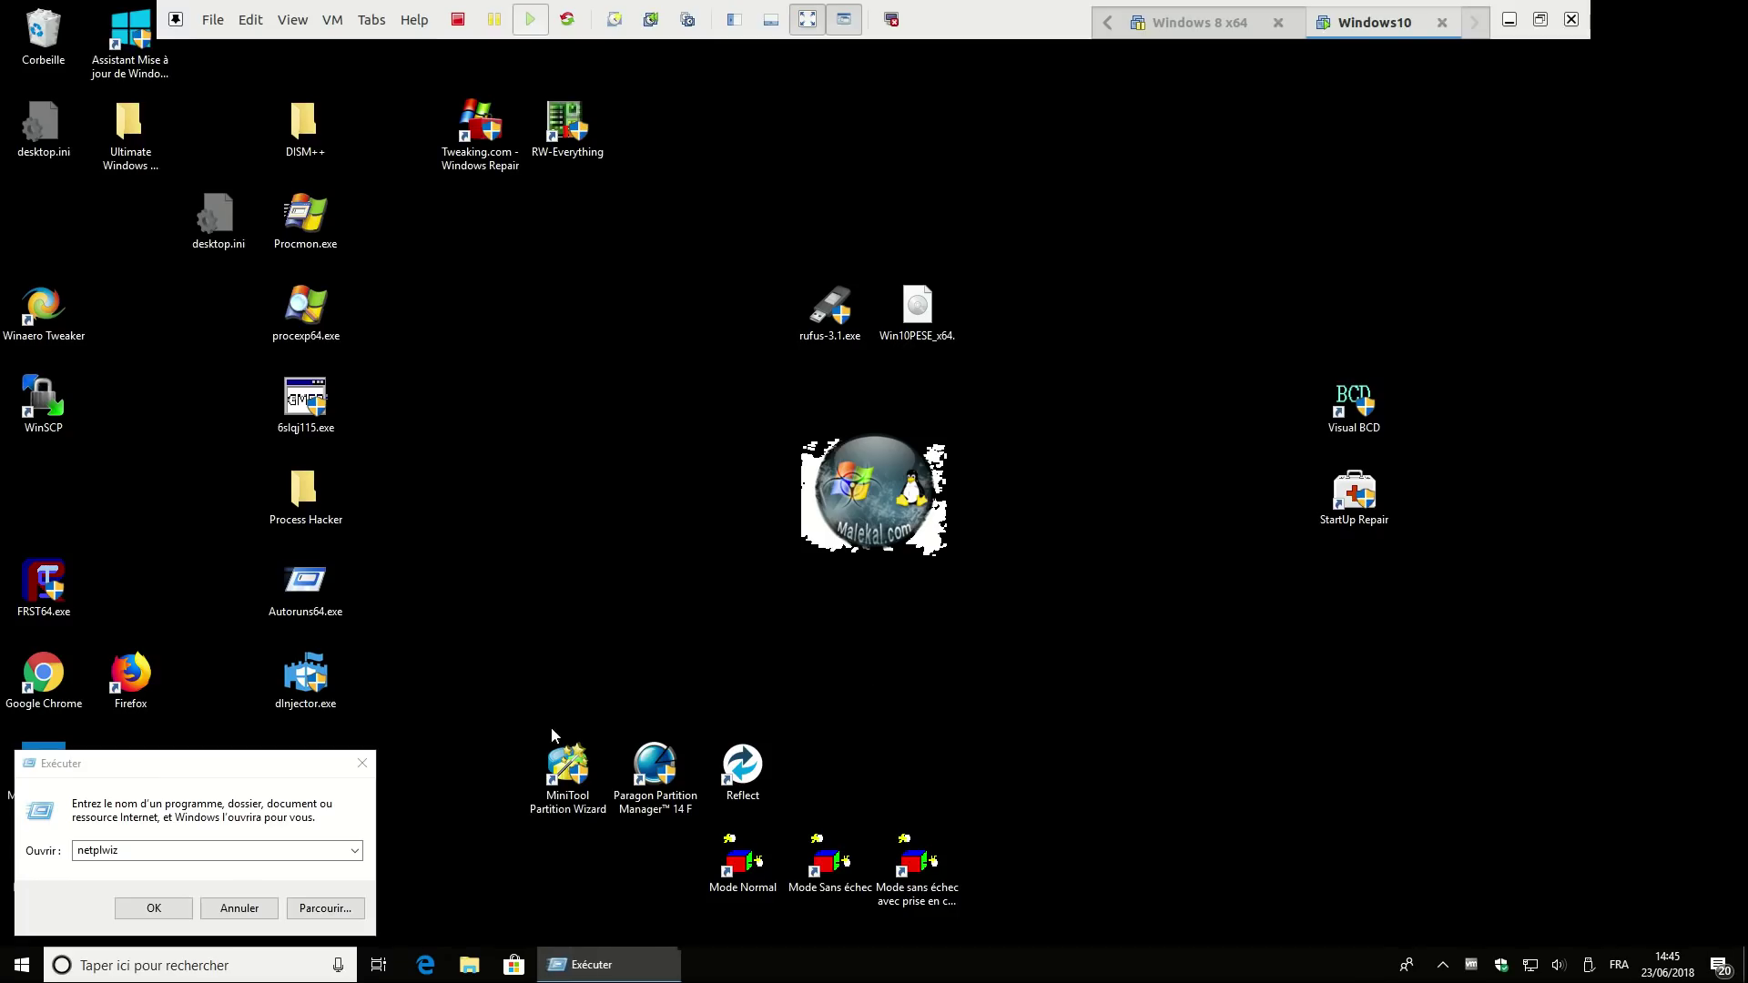
pyautogui.click(233, 905)
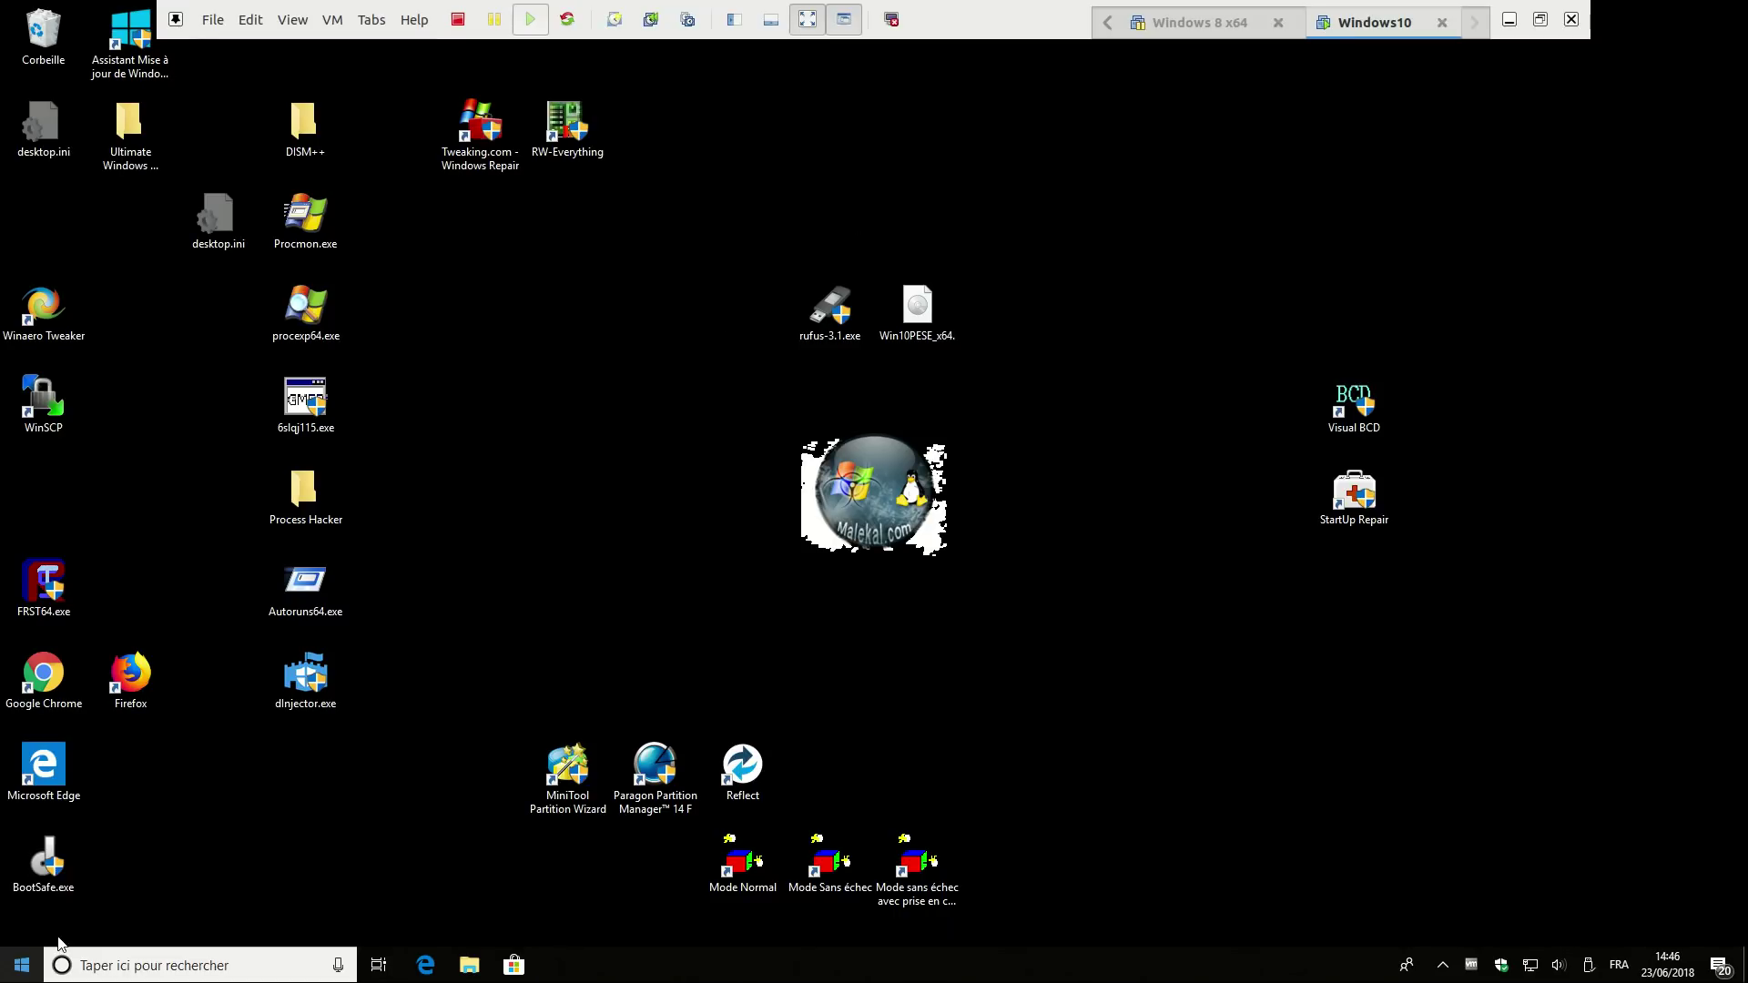
# Restart the virtual machine and enter its firmware Boot Manager
pyautogui.rightClick(21, 965)
pyautogui.moveTo(109, 925)
pyautogui.click(305, 925)
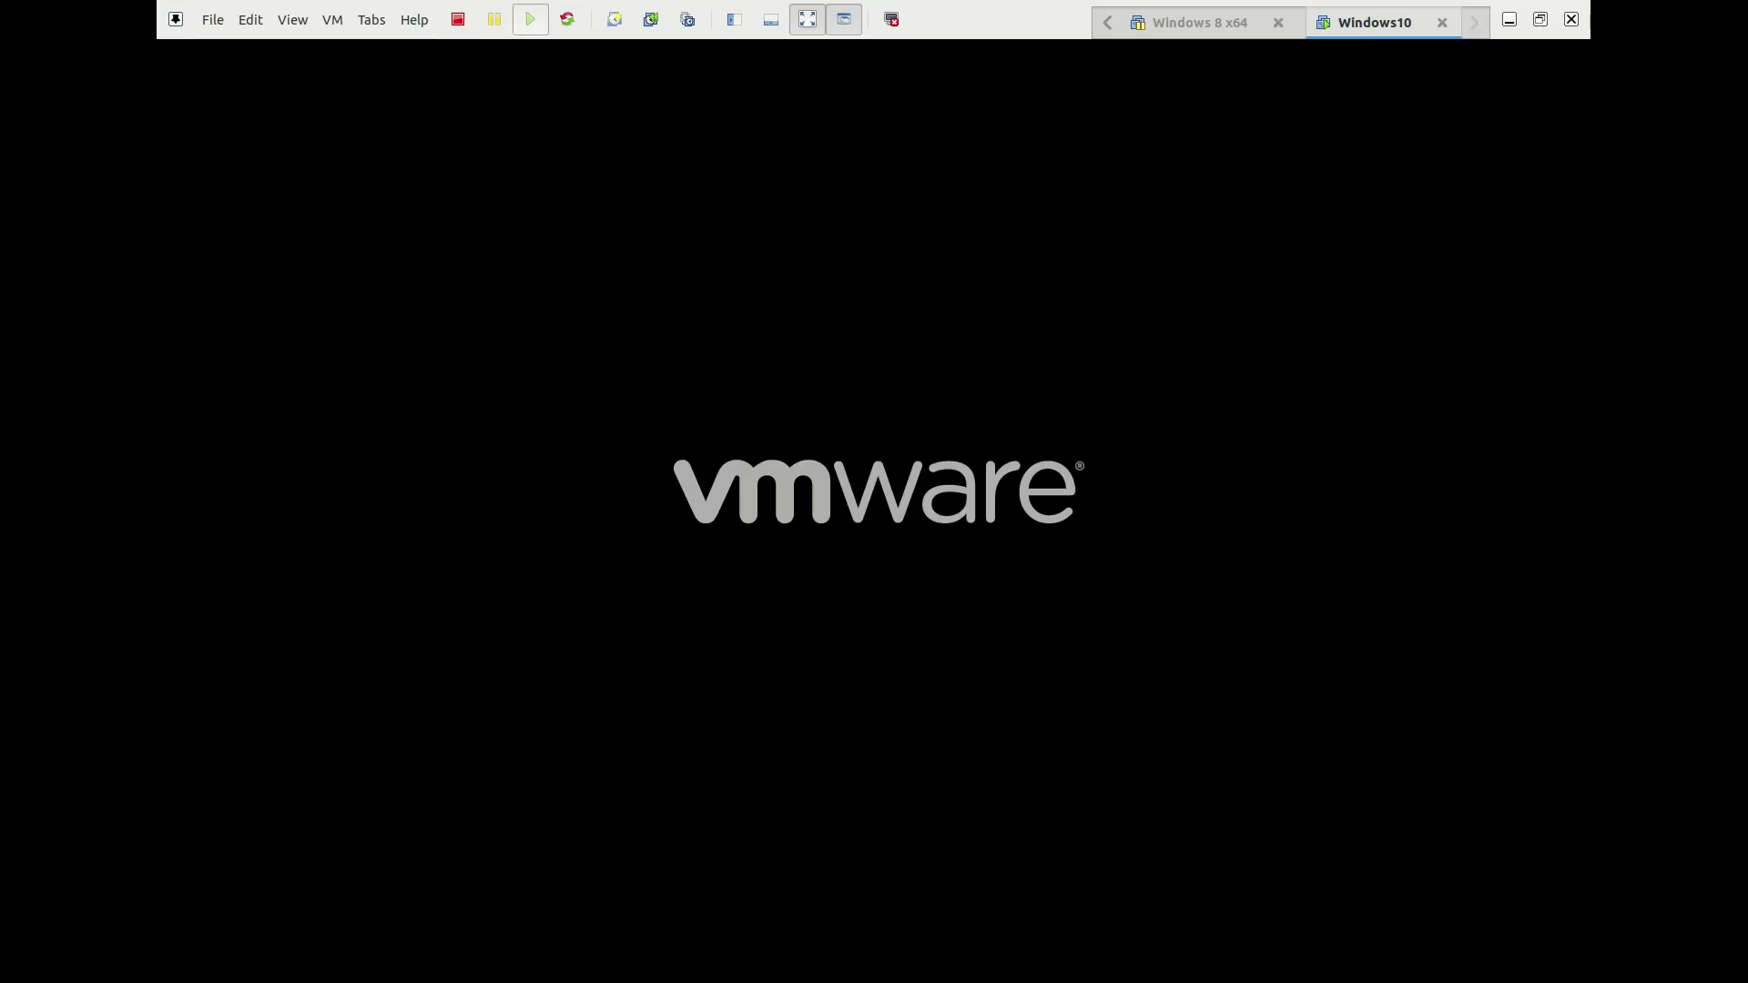
pyautogui.press('Escape')
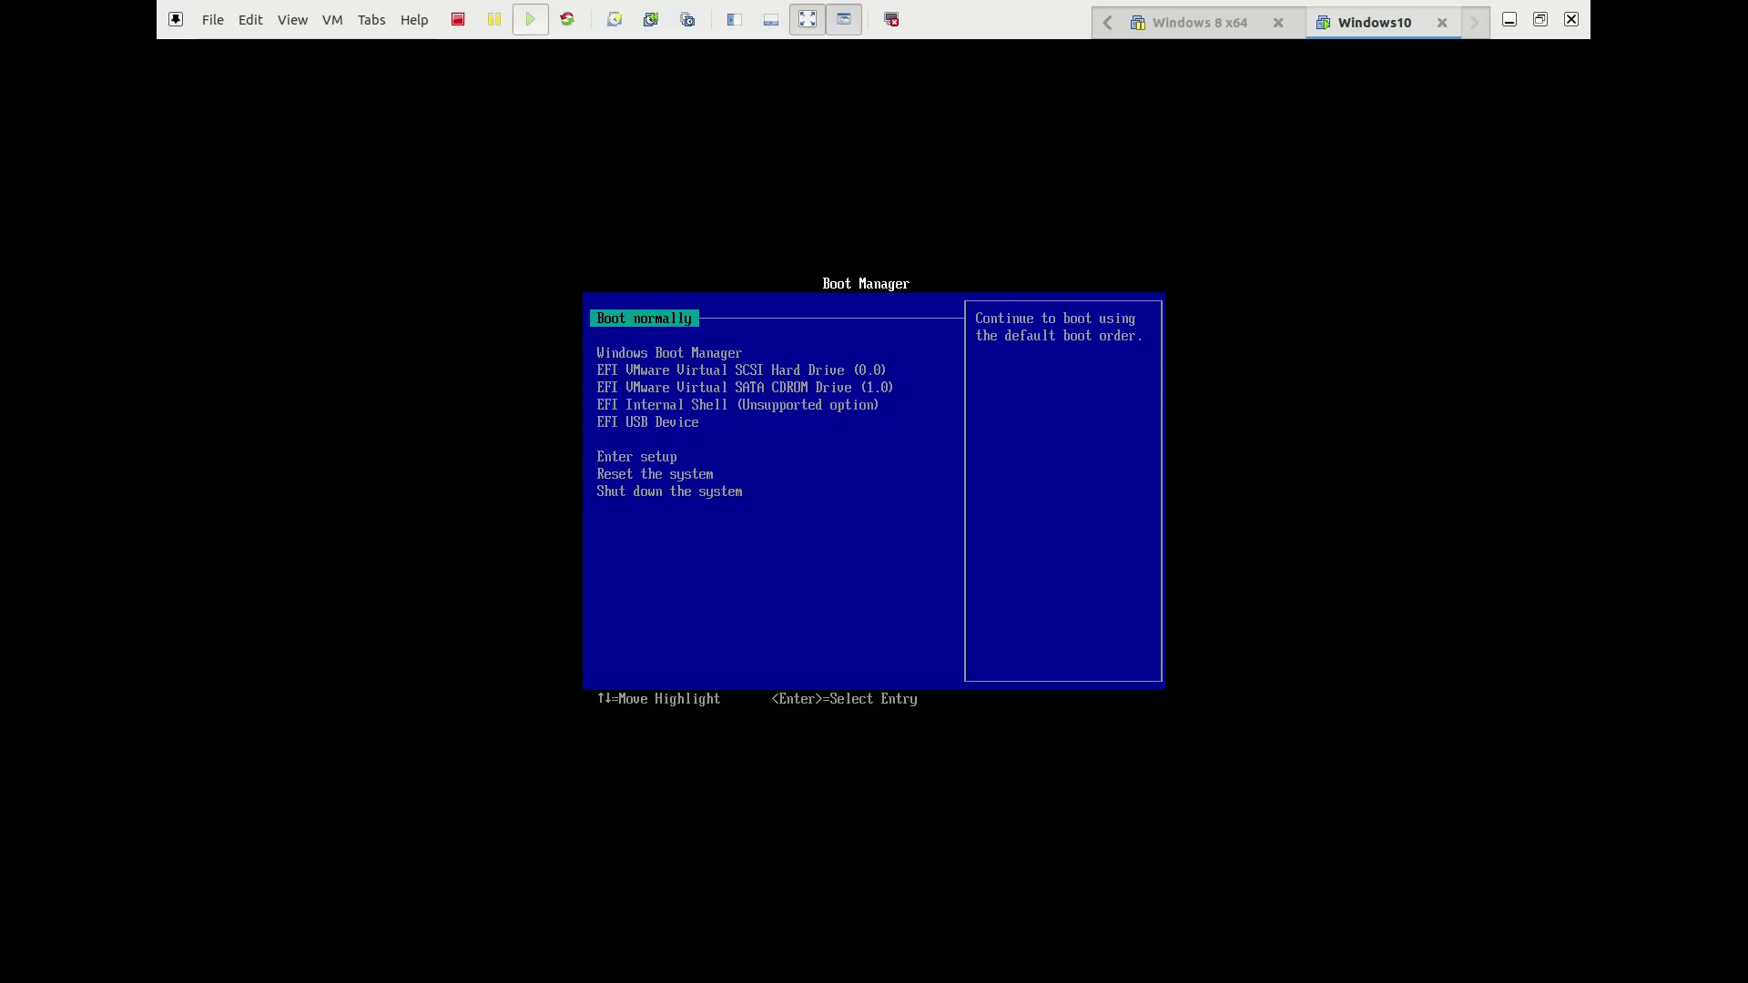
# Go through the Boot Manager entries and boot the virtual machine from EFI USB Device
pyautogui.press('Down')
pyautogui.press('Down')
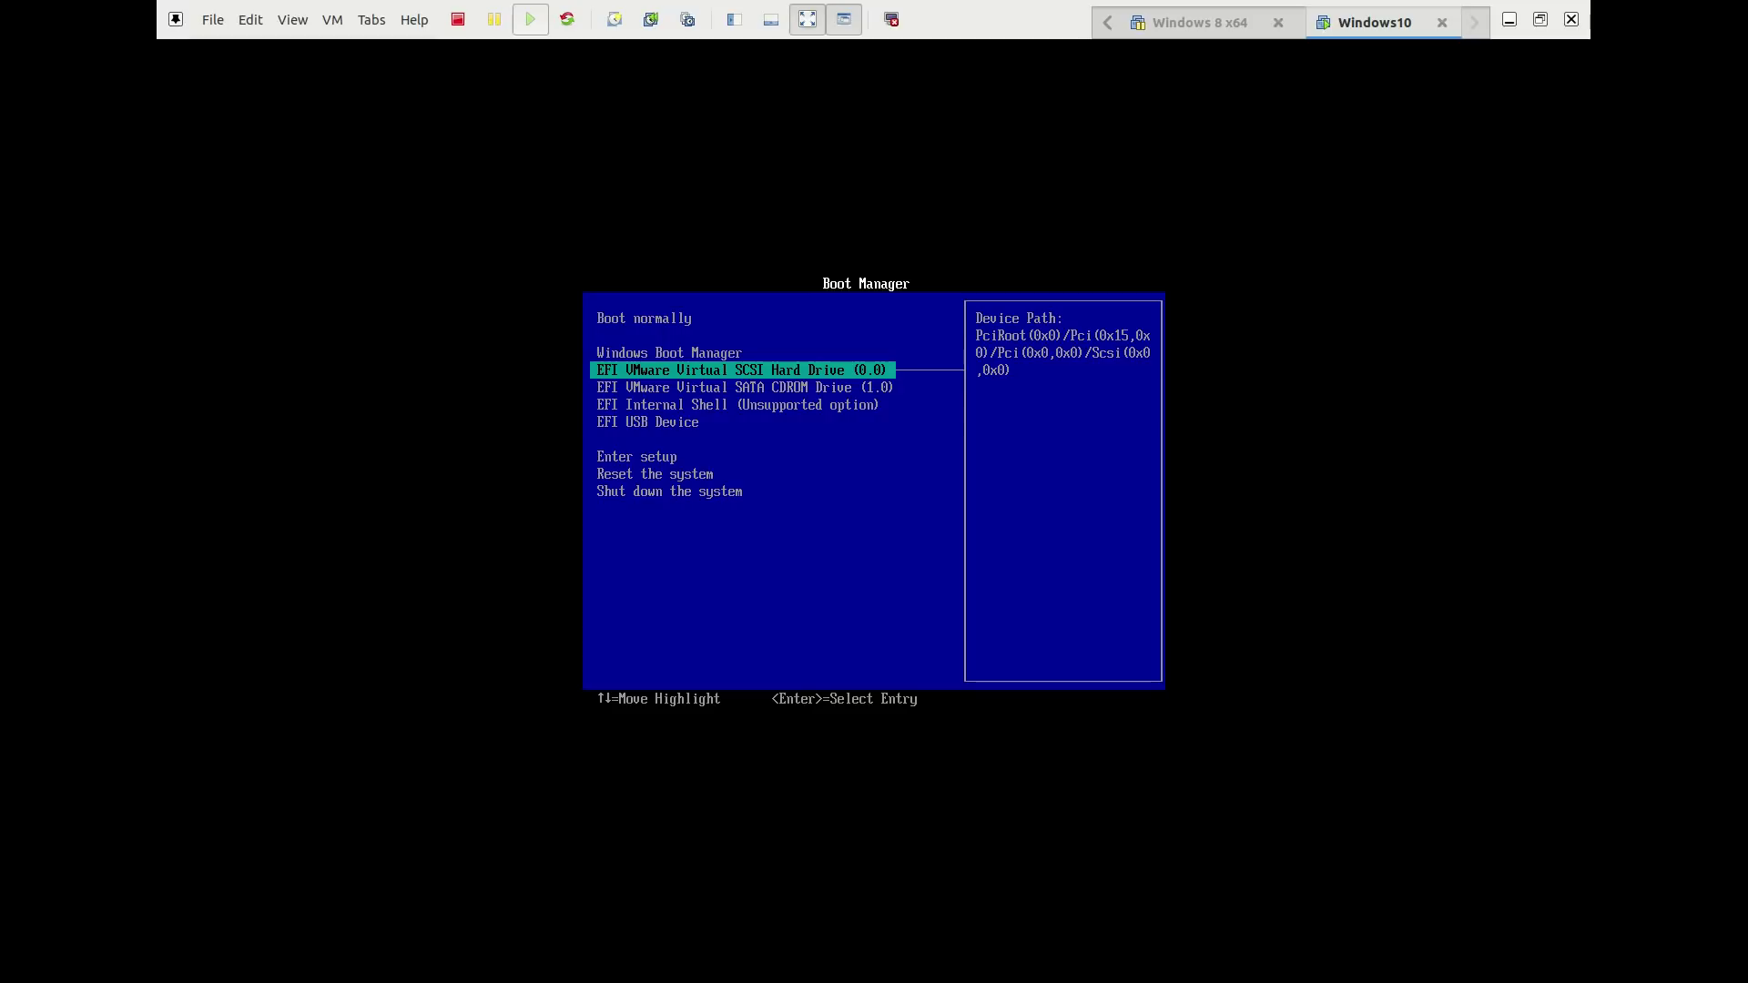
pyautogui.press('Down')
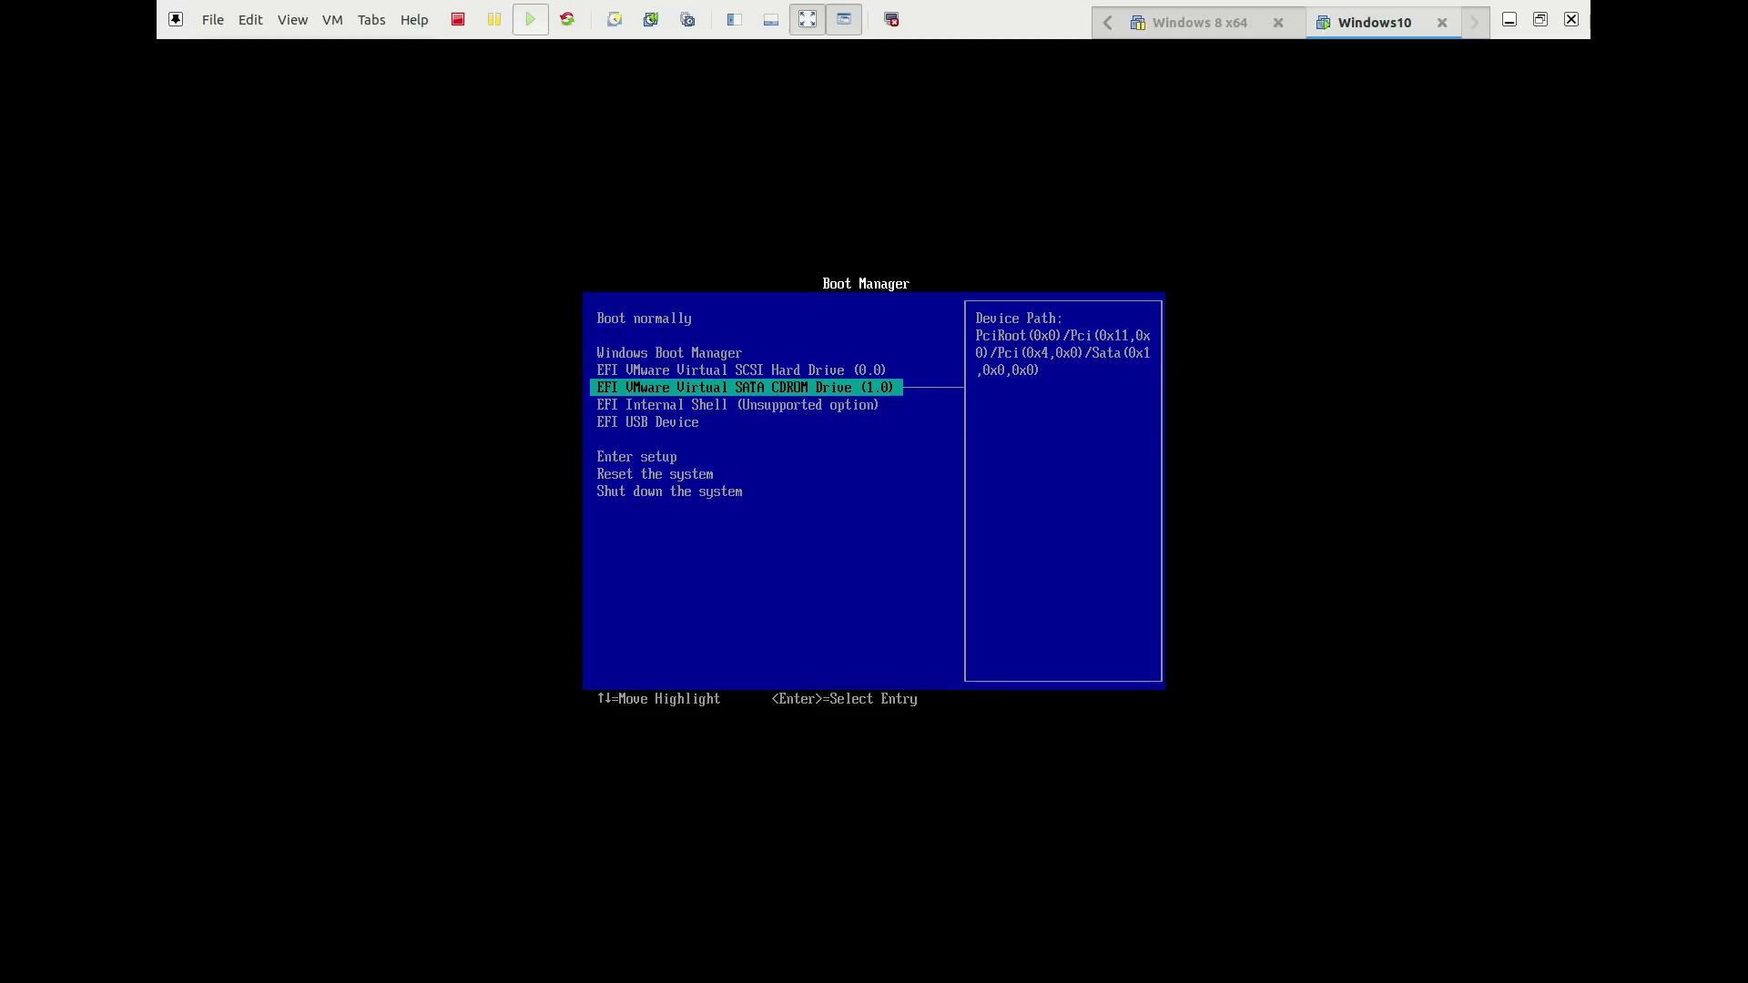
pyautogui.press('Up')
pyautogui.press('Up')
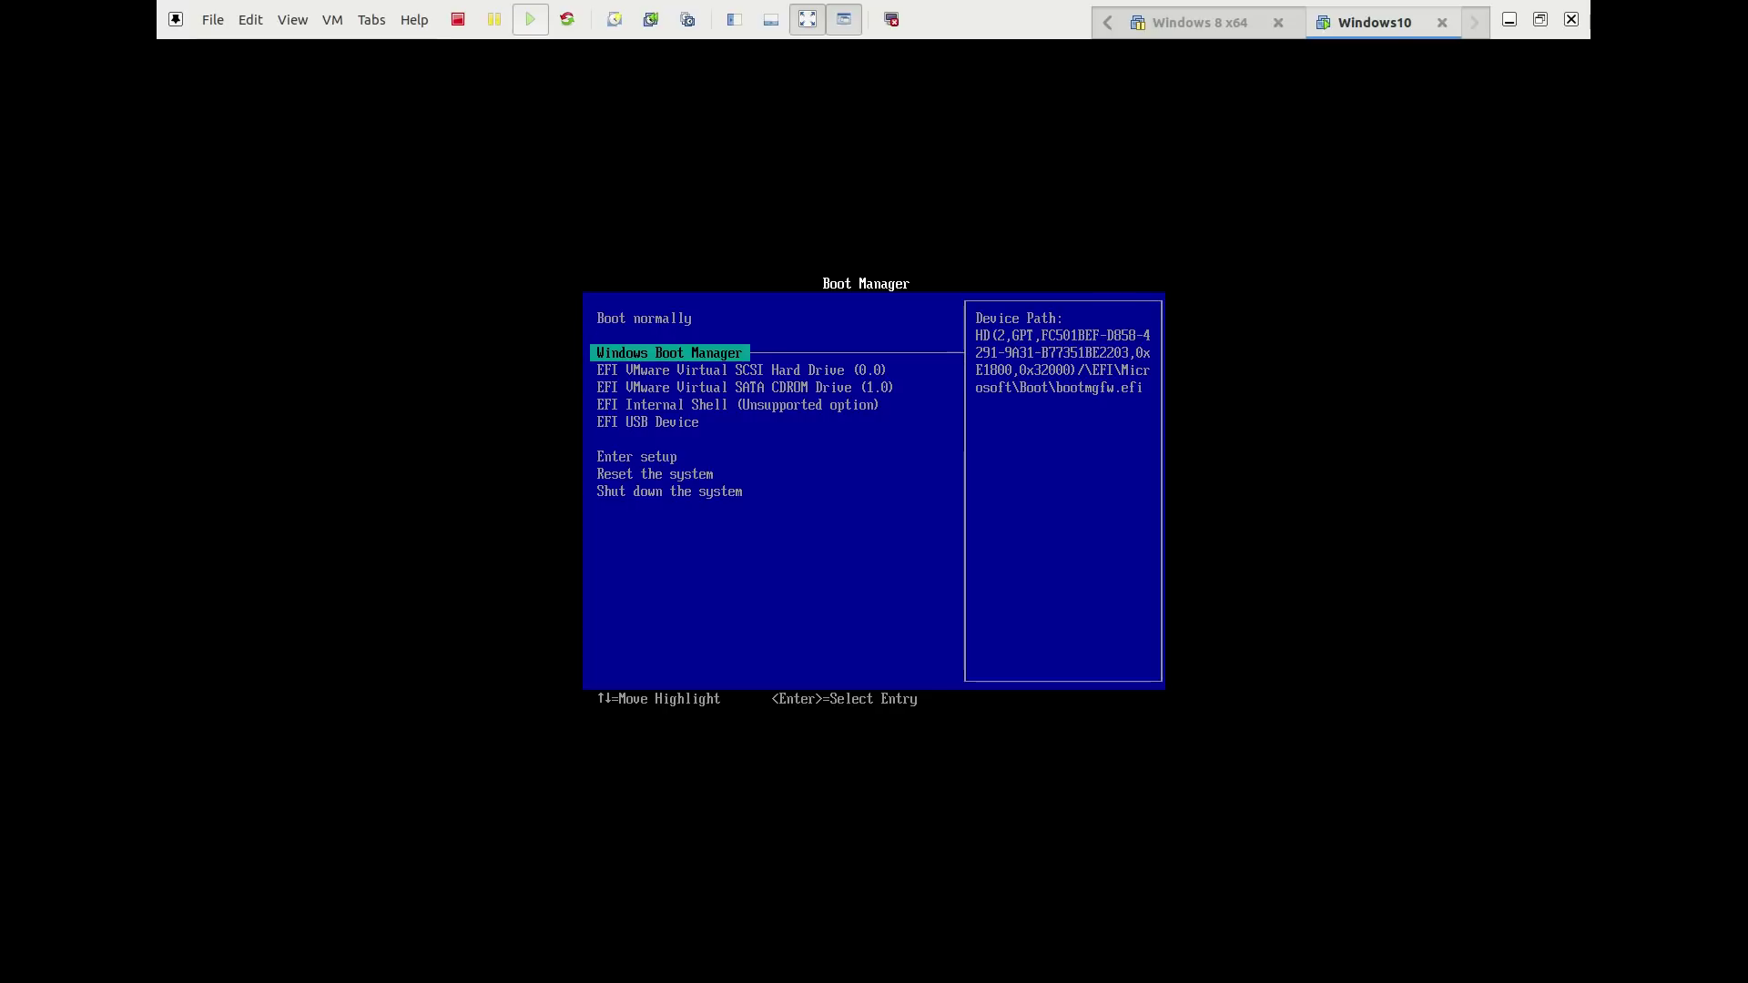
pyautogui.press('Down')
pyautogui.press('Down')
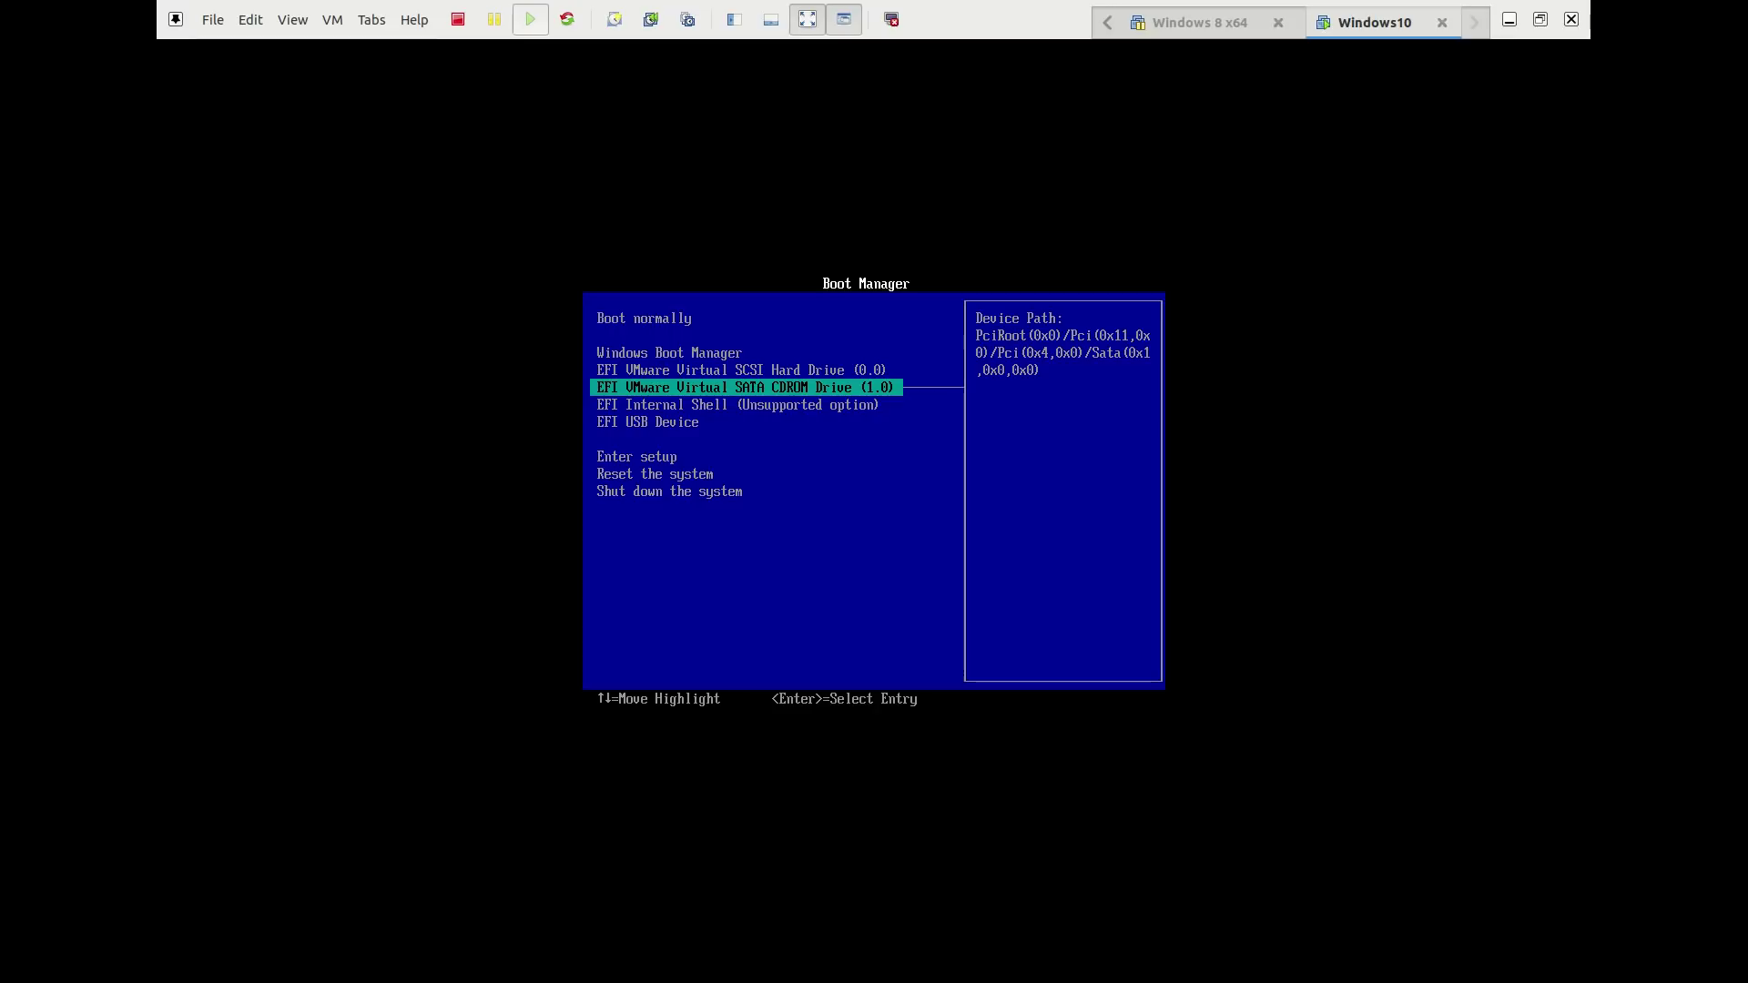
pyautogui.press('Down')
pyautogui.press('Down')
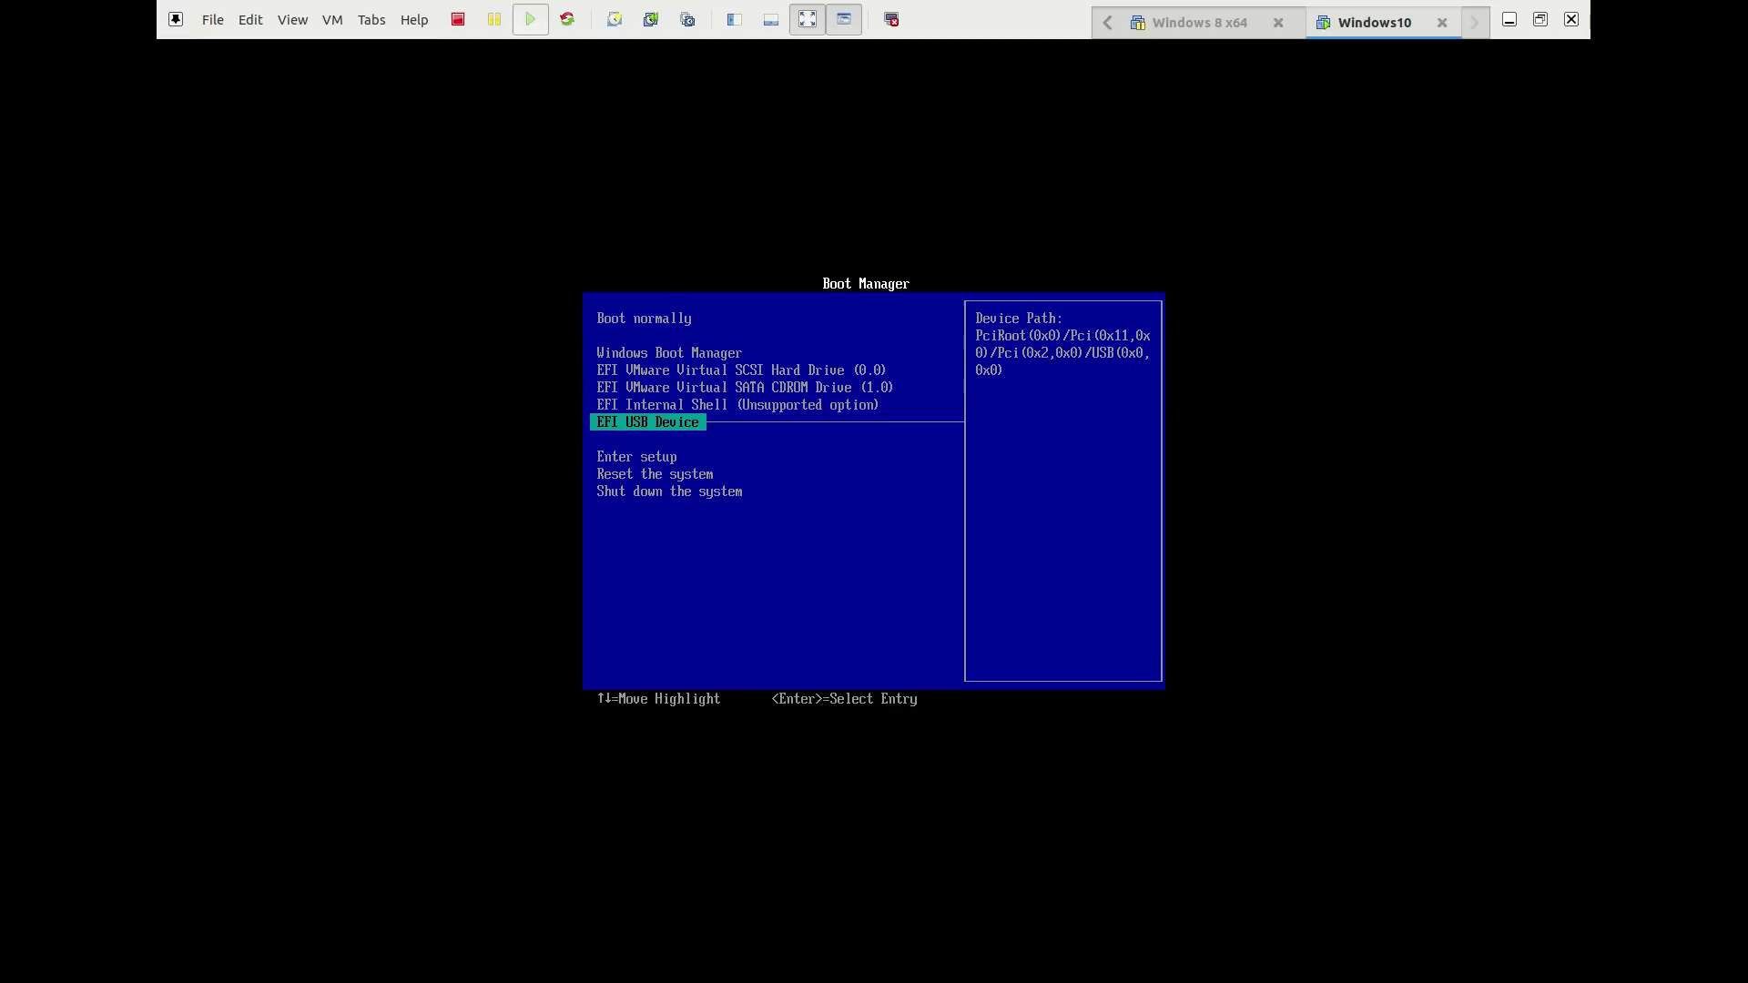
pyautogui.press('Return')
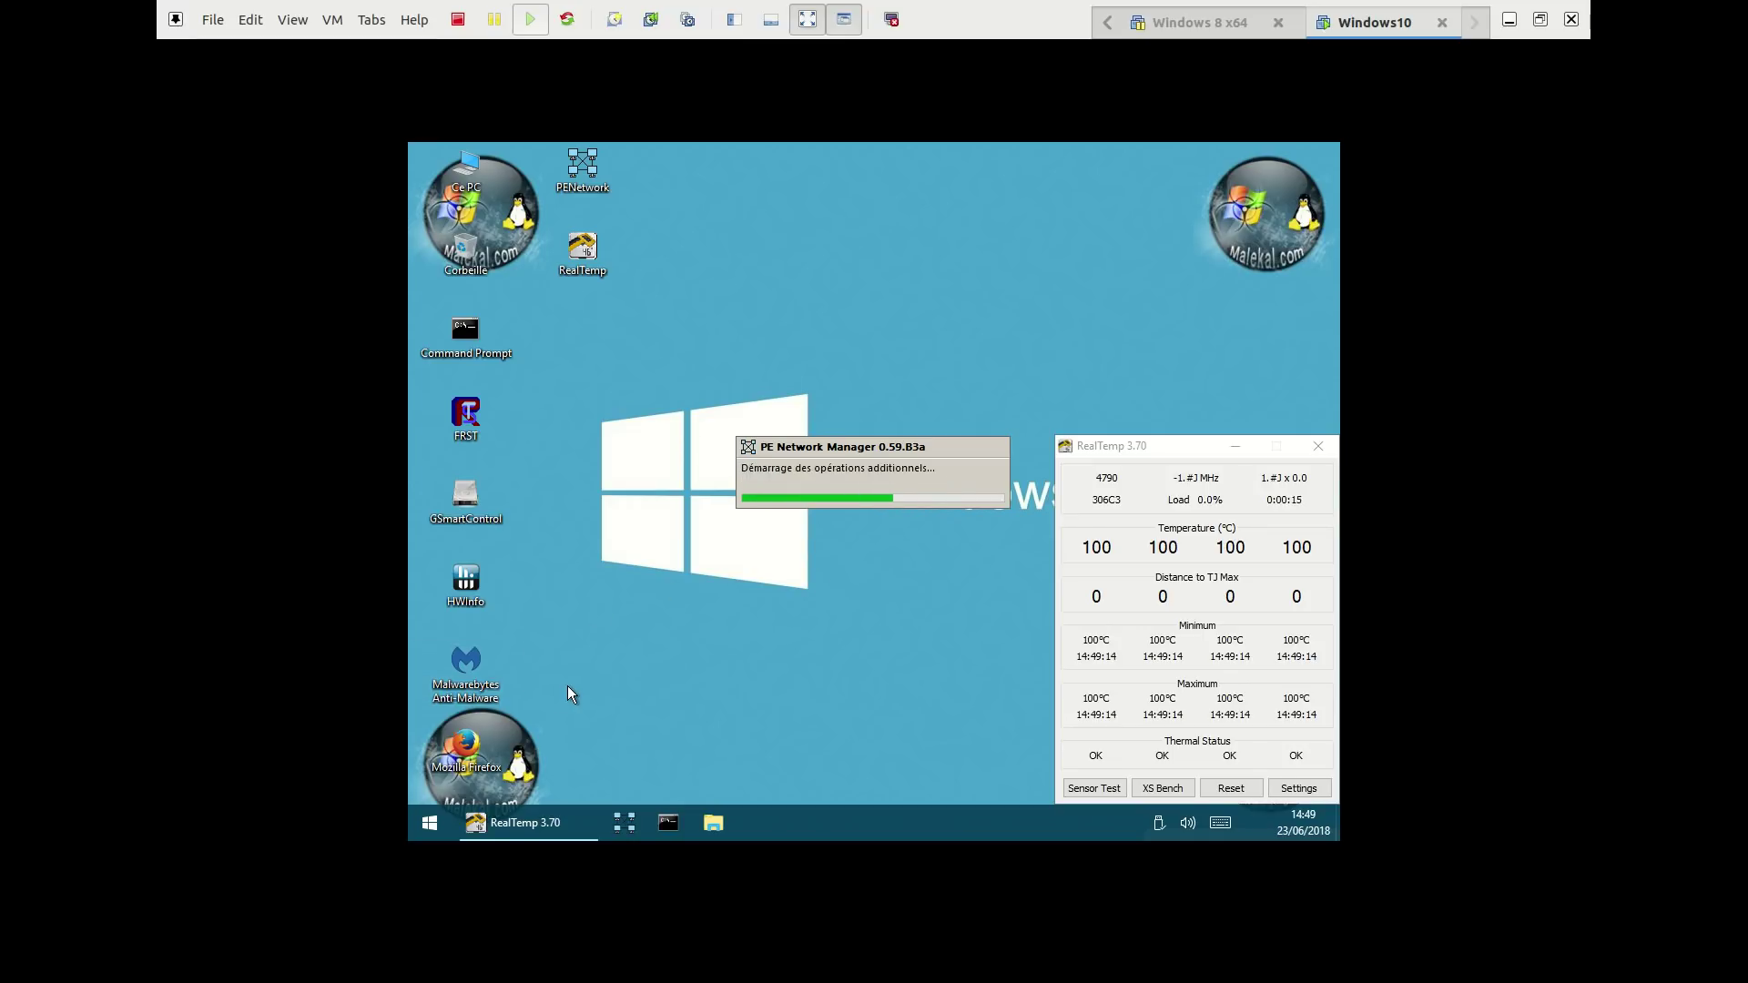
# Expand the Security group in the live system's full program list to reach Password Renew Sala
pyautogui.click(417, 827)
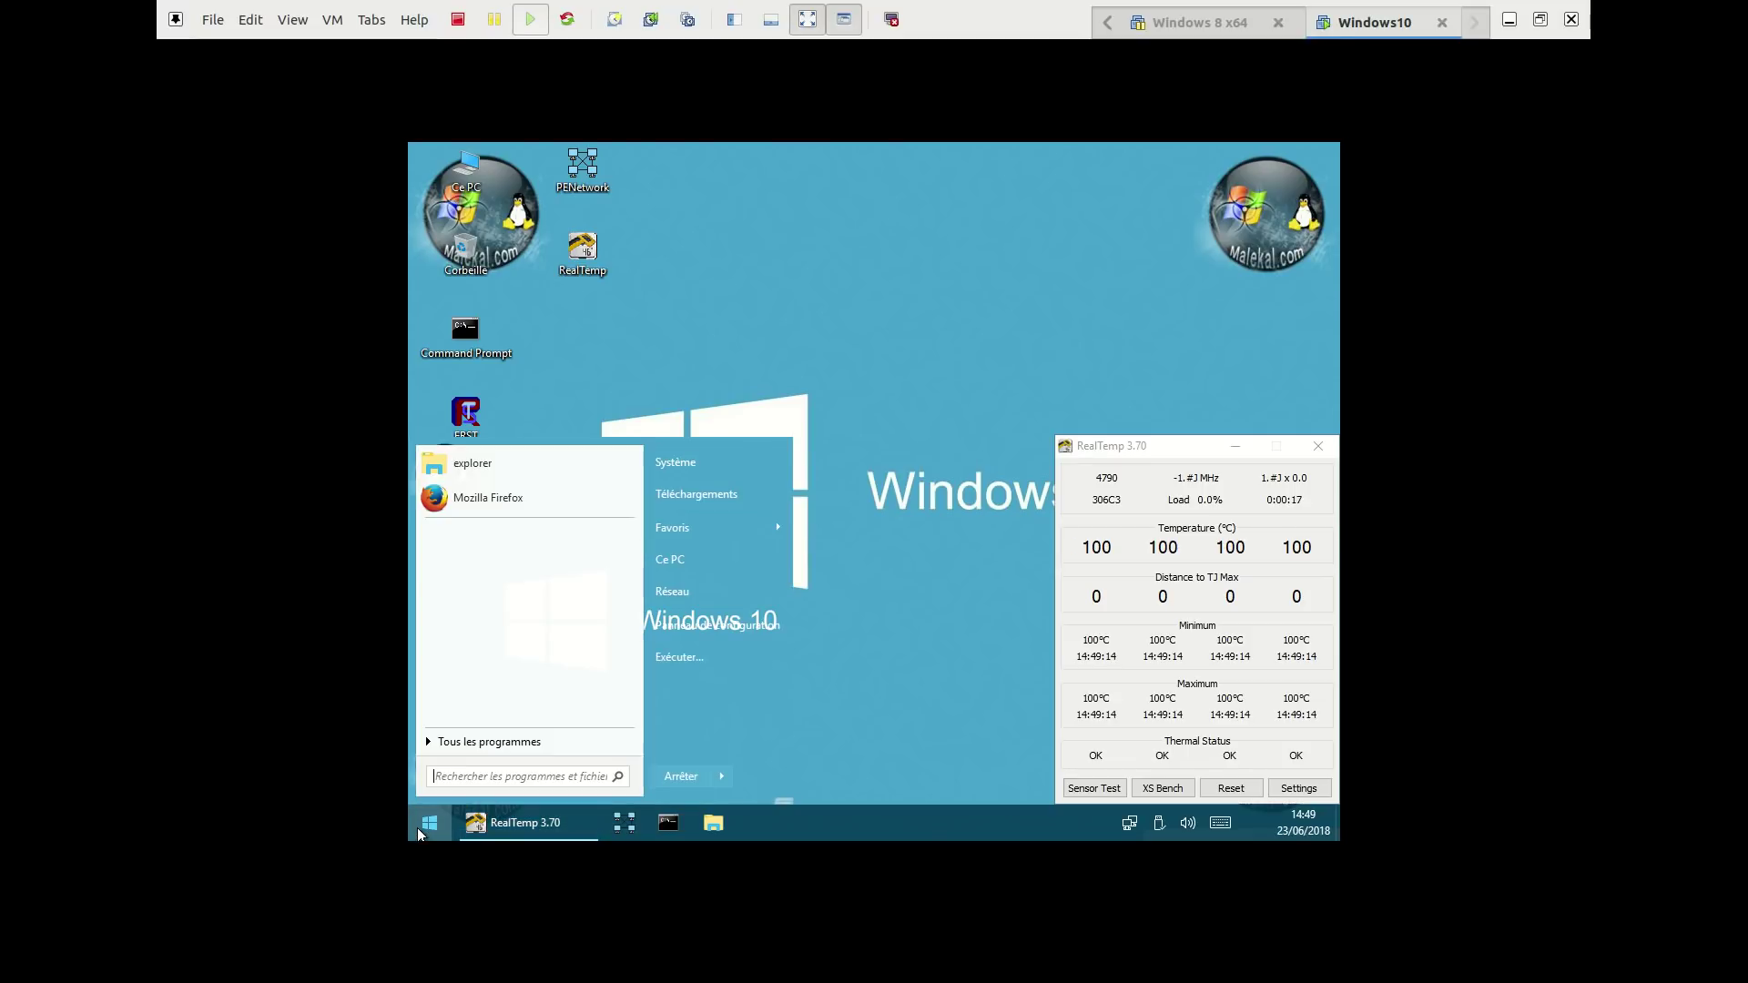
pyautogui.click(531, 747)
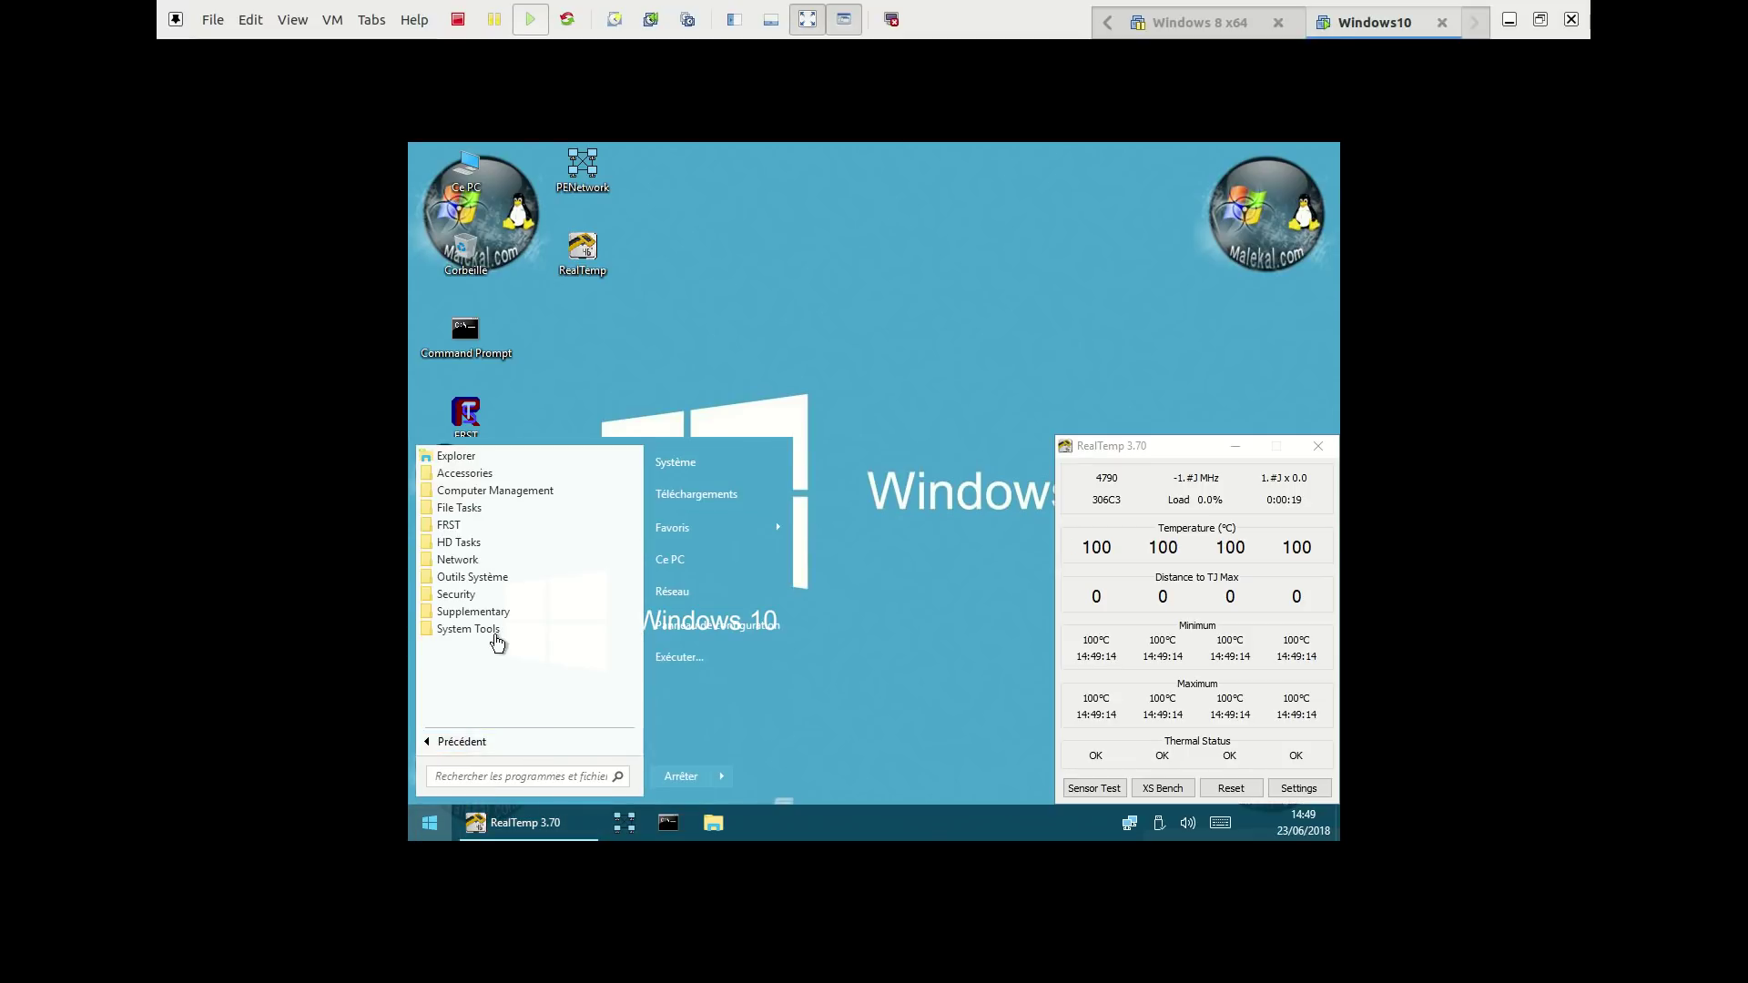
pyautogui.click(468, 594)
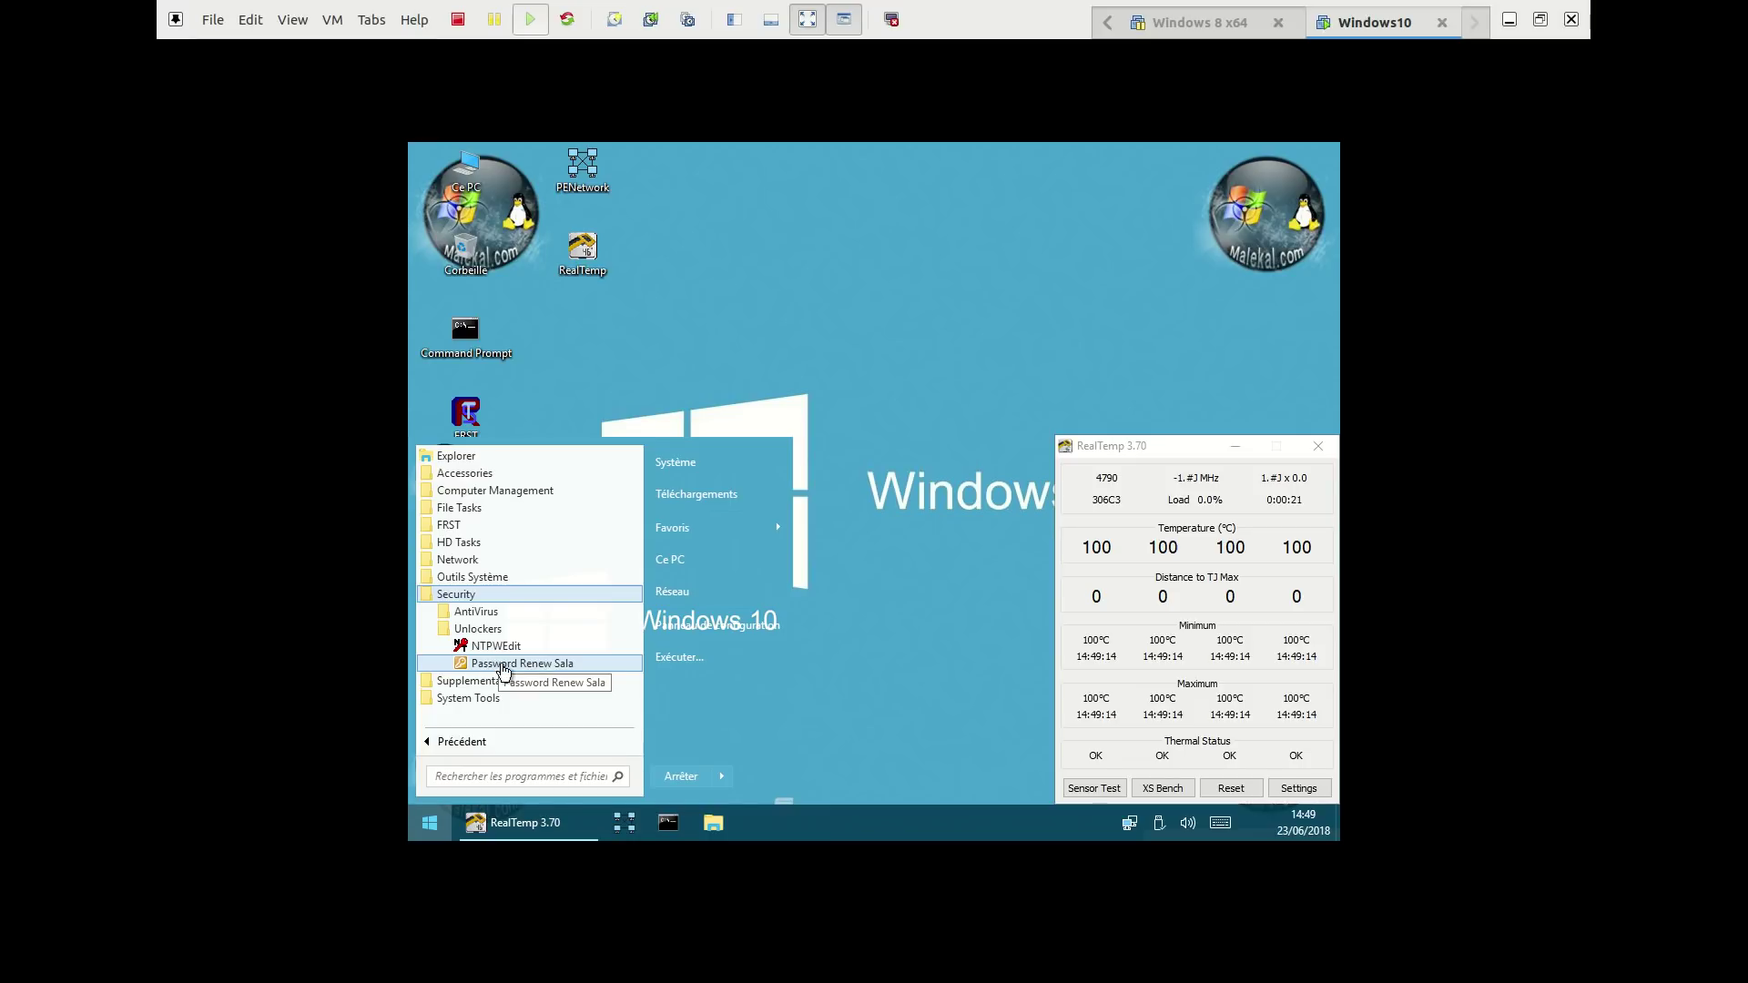
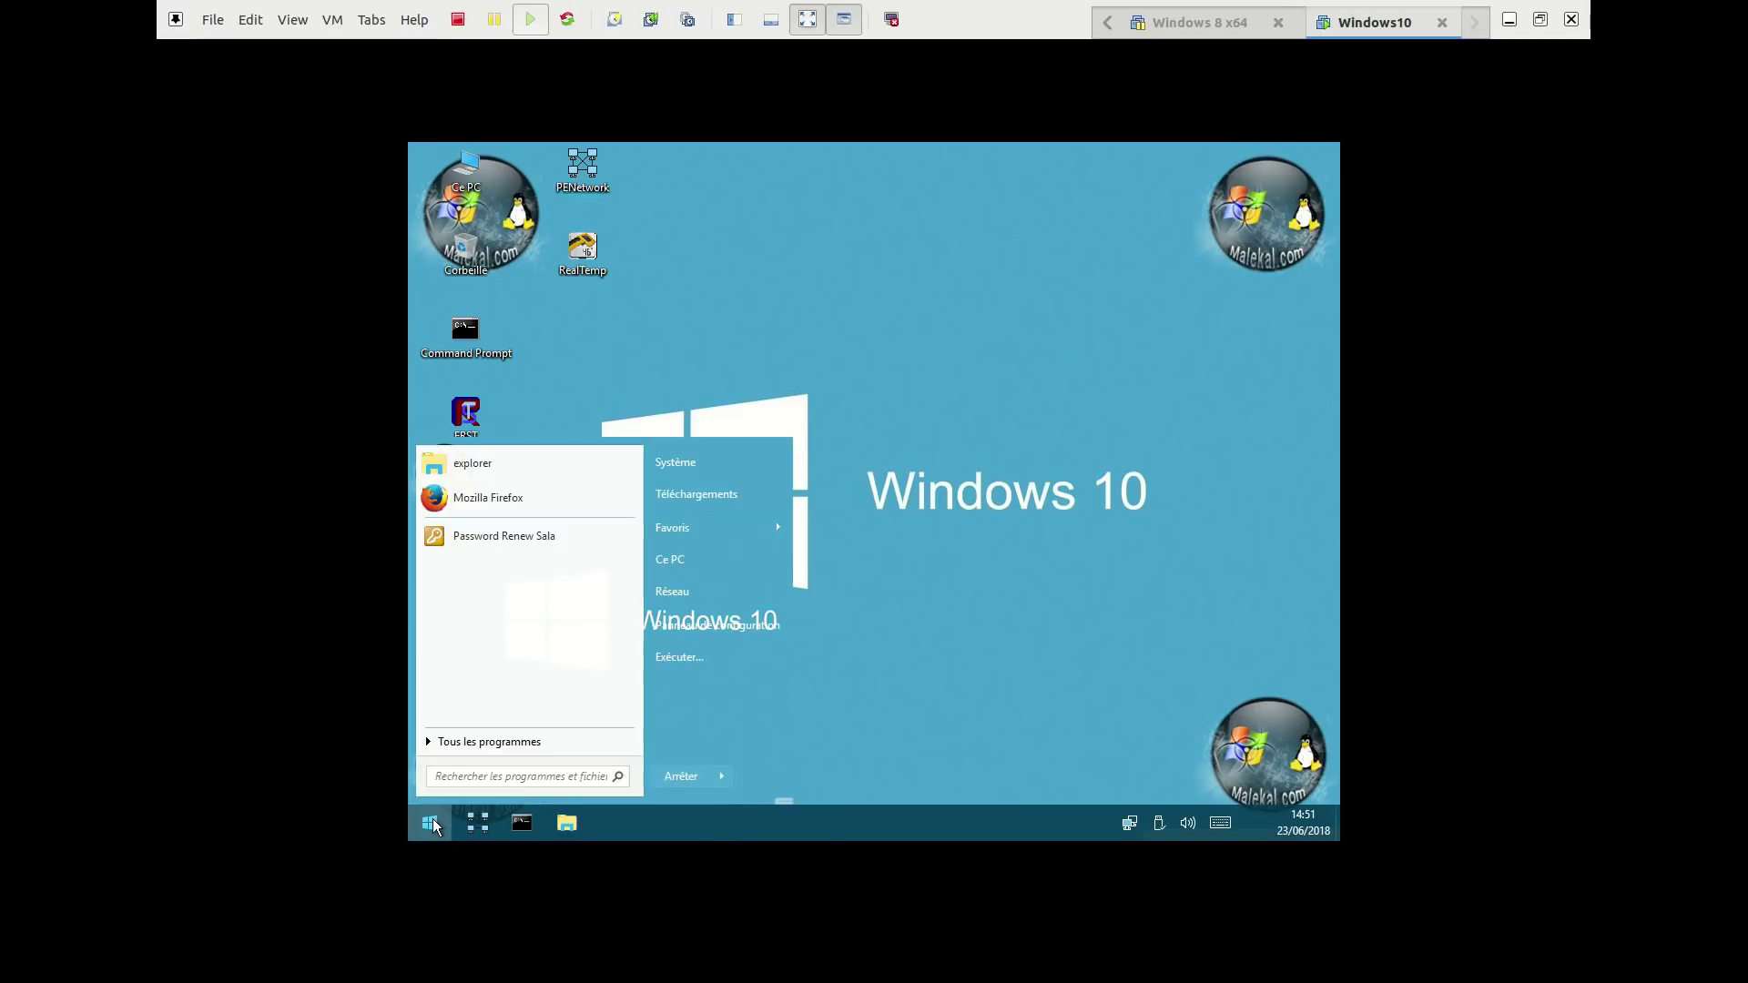
# Restart the live system into the installed Windows and sign in by entering the account password
pyautogui.click(722, 775)
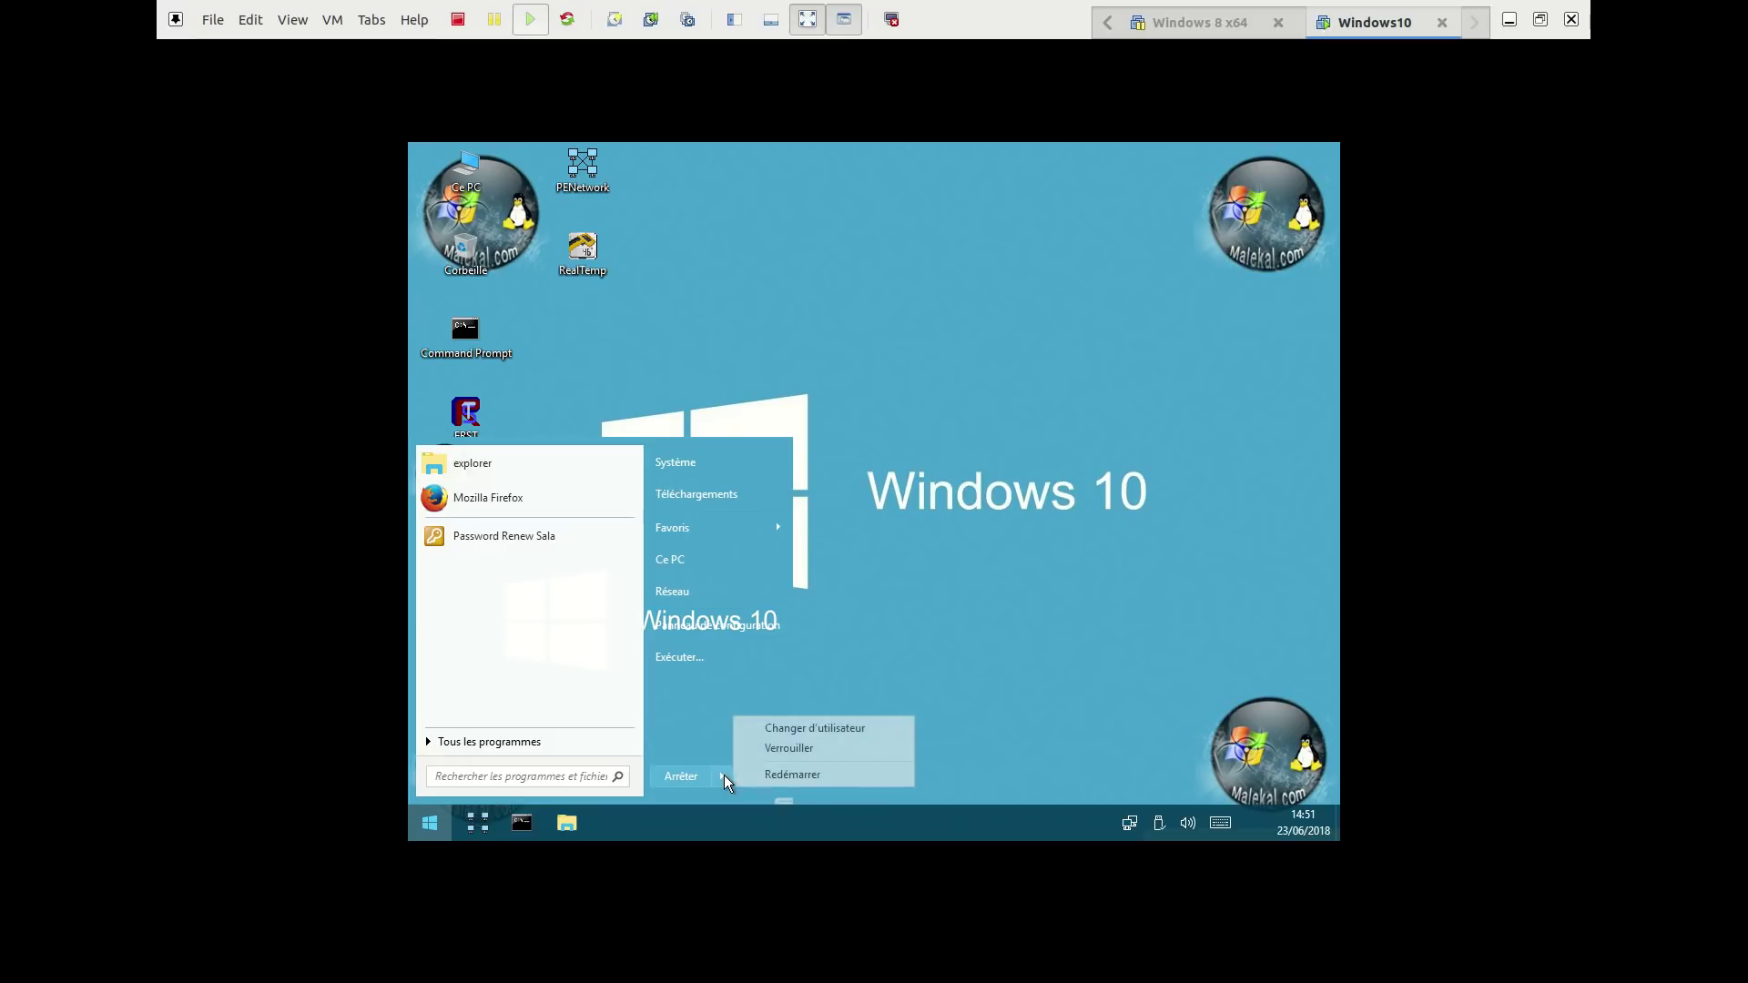
pyautogui.click(792, 775)
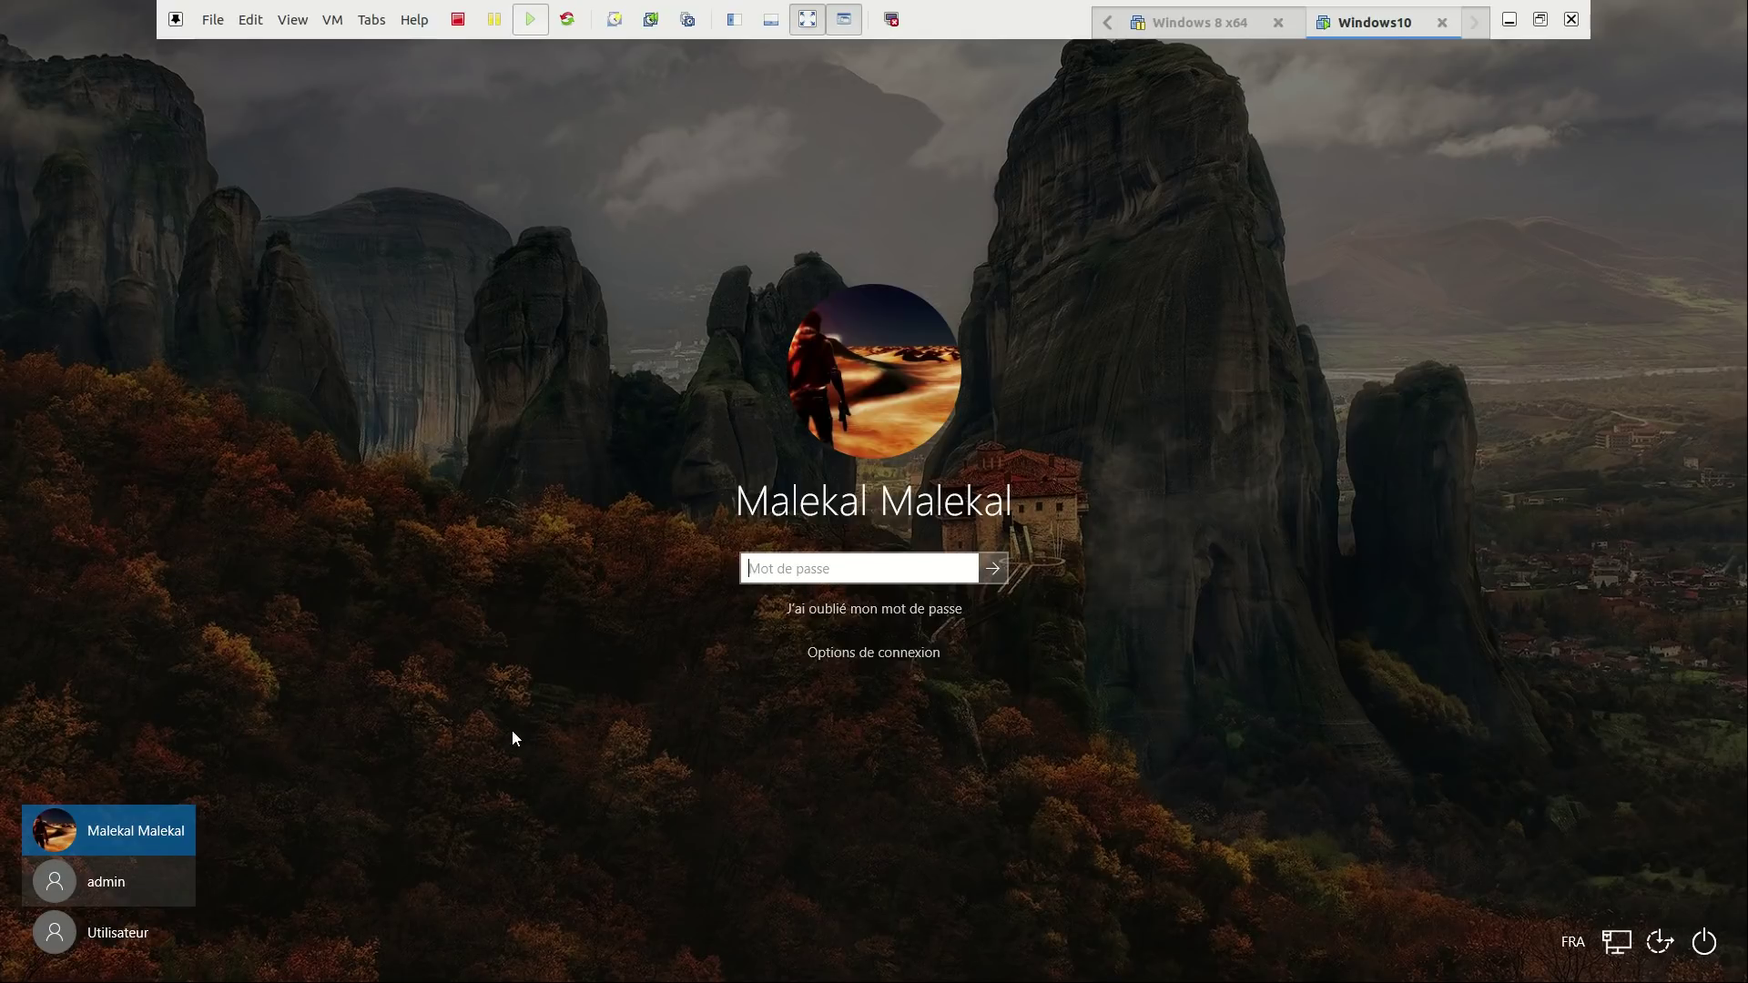
pyautogui.write('**********')
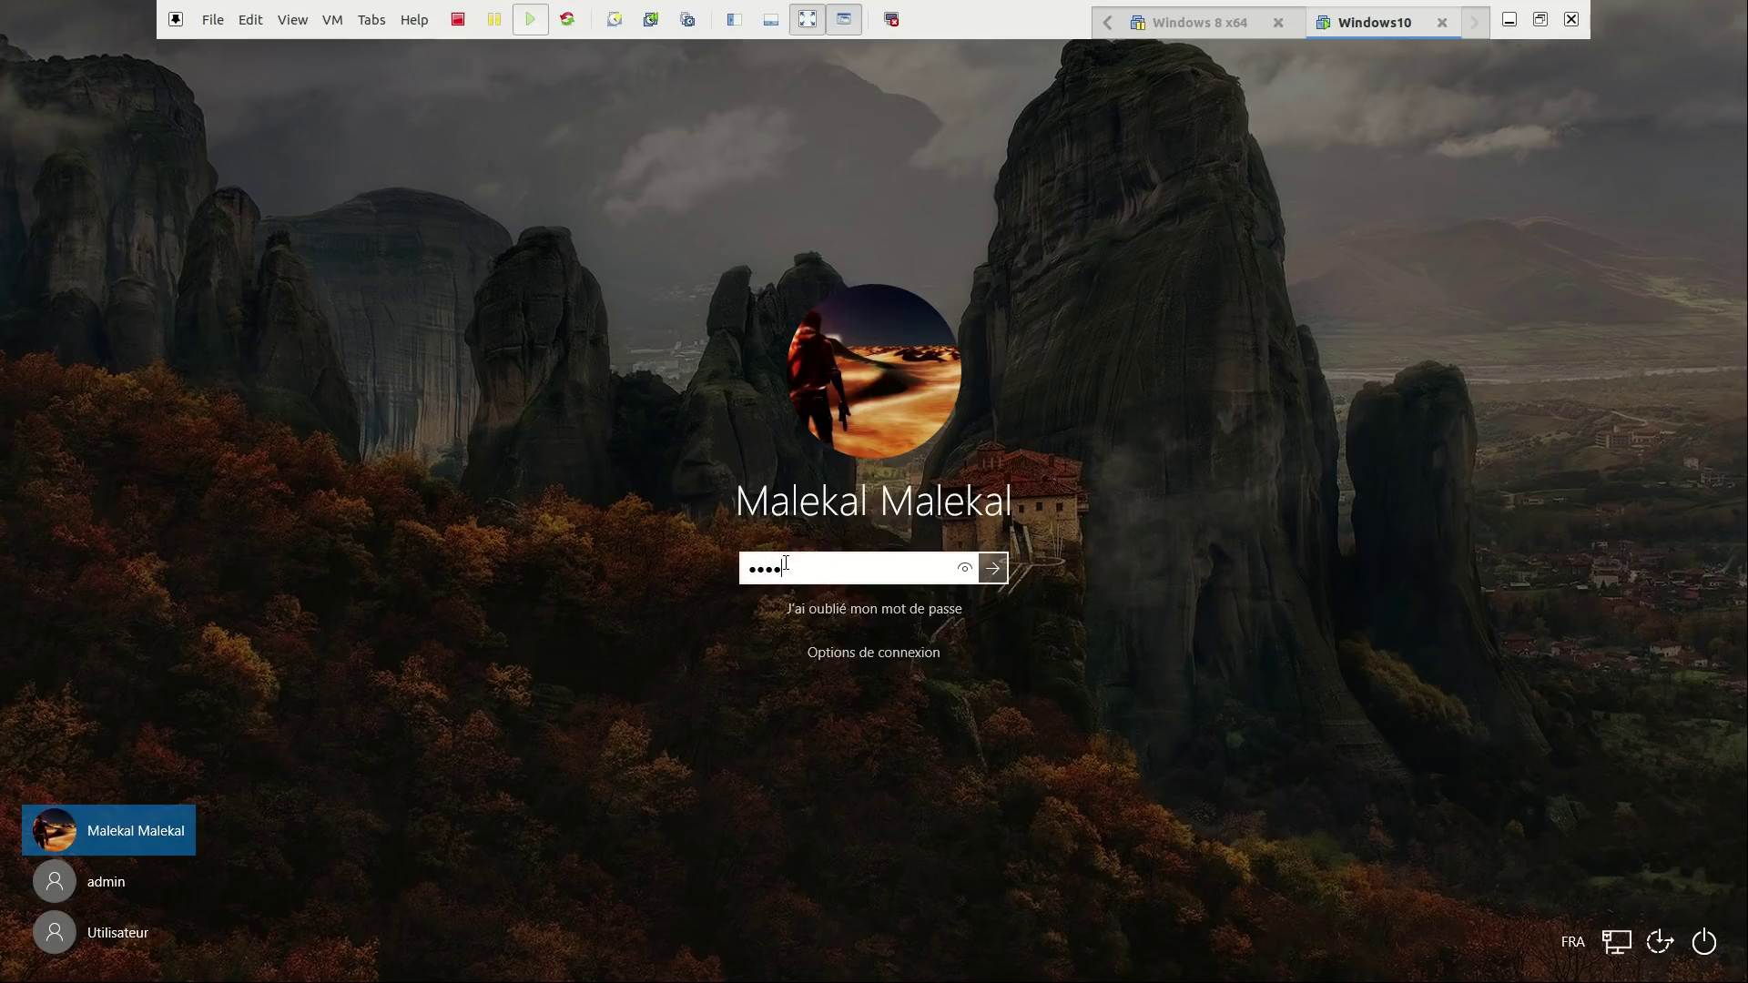
pyautogui.press('Return')
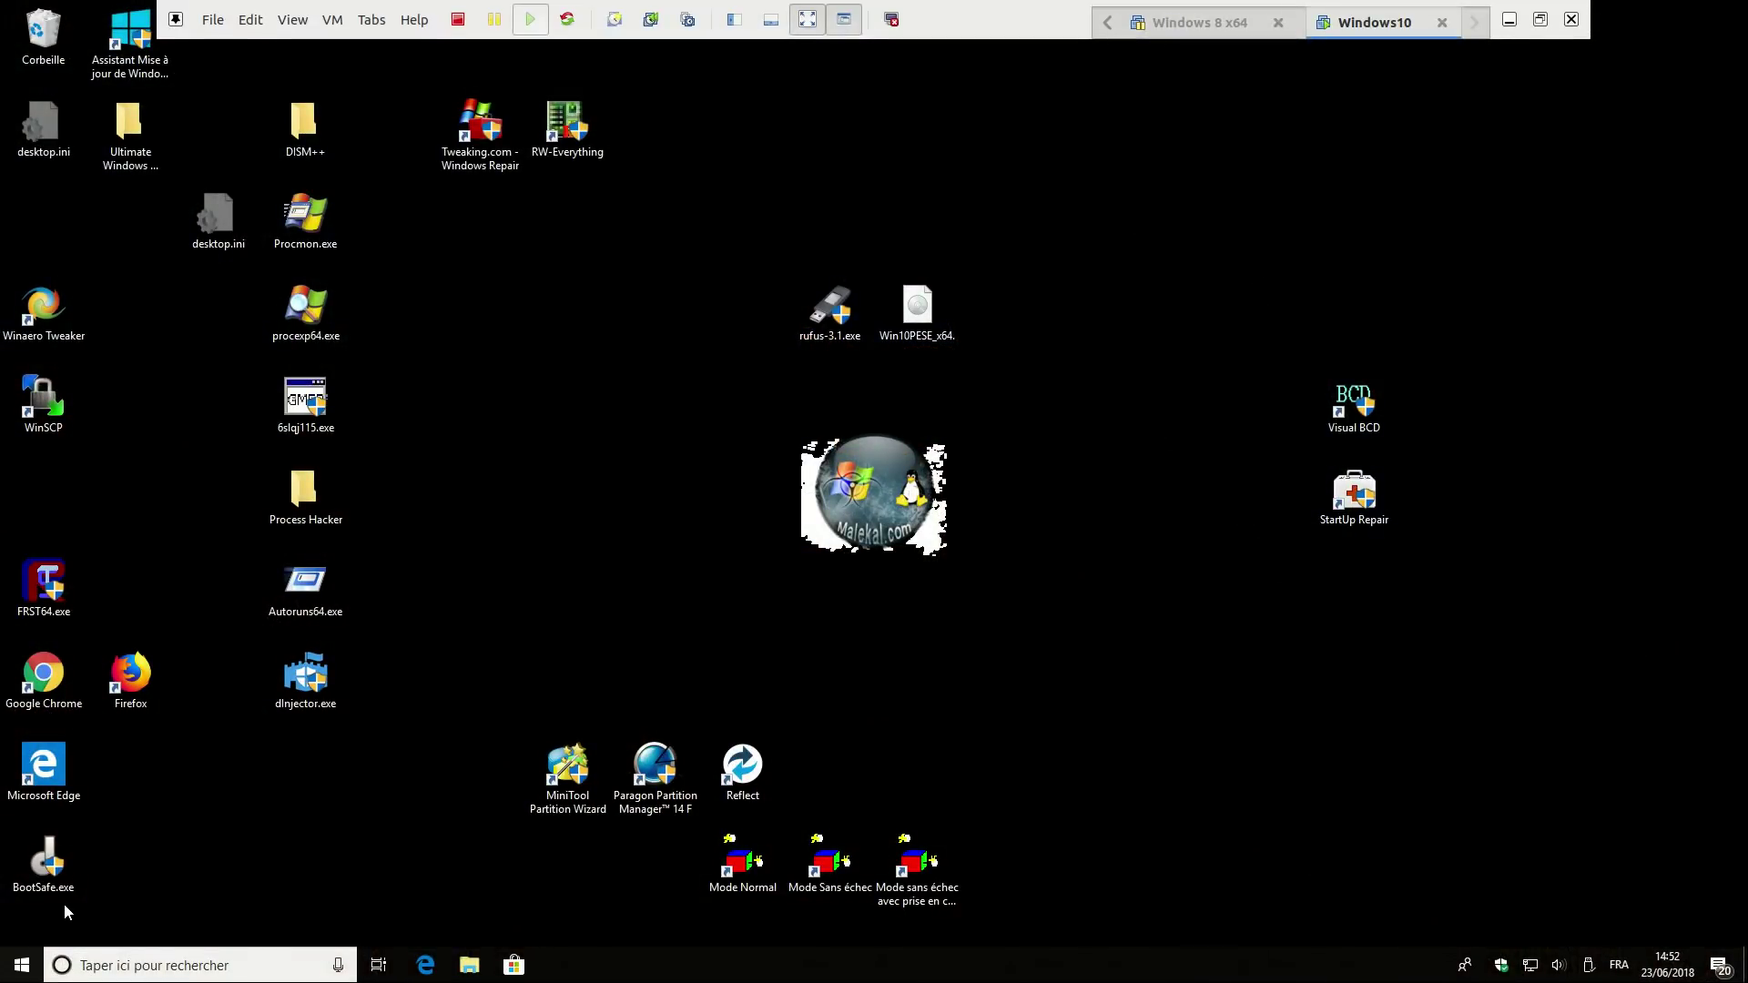
# Run netplwiz and check the group memberships of the admin account and the original user account
pyautogui.rightClick(27, 964)
pyautogui.click(82, 880)
pyautogui.click(159, 904)
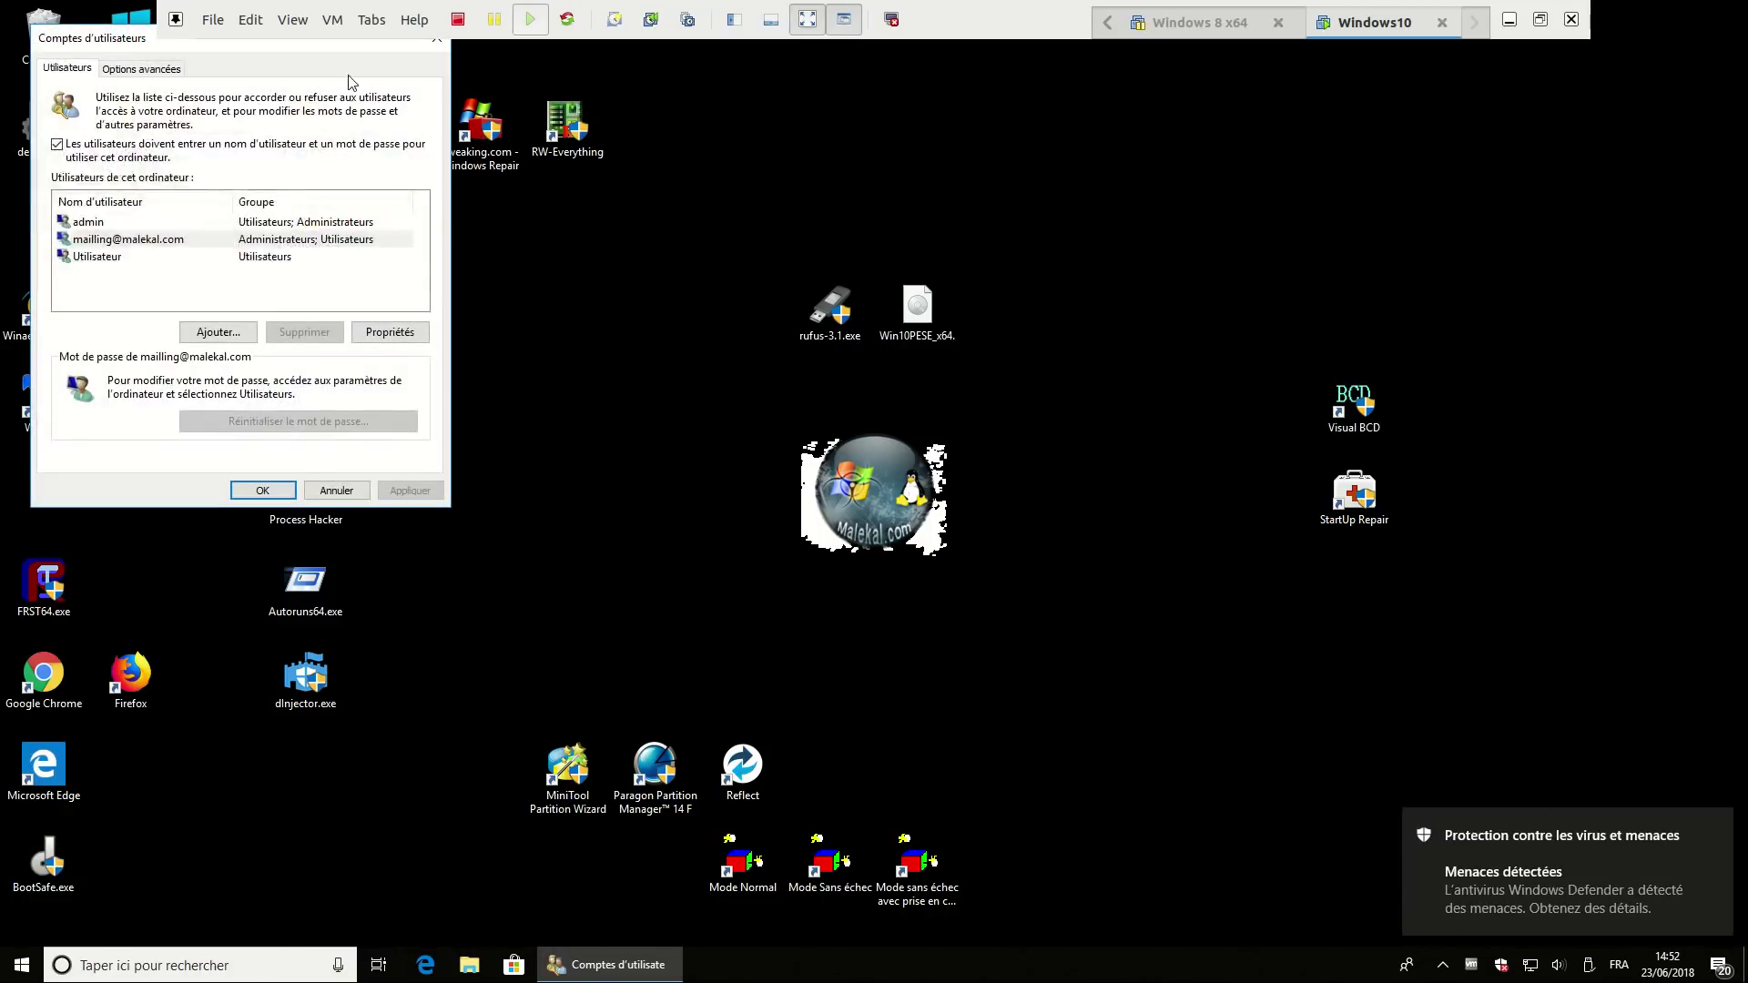
pyautogui.moveTo(68, 33); pyautogui.dragTo(663, 218)
pyautogui.click(924, 421)
pyautogui.press('Up')
pyautogui.press('Down')
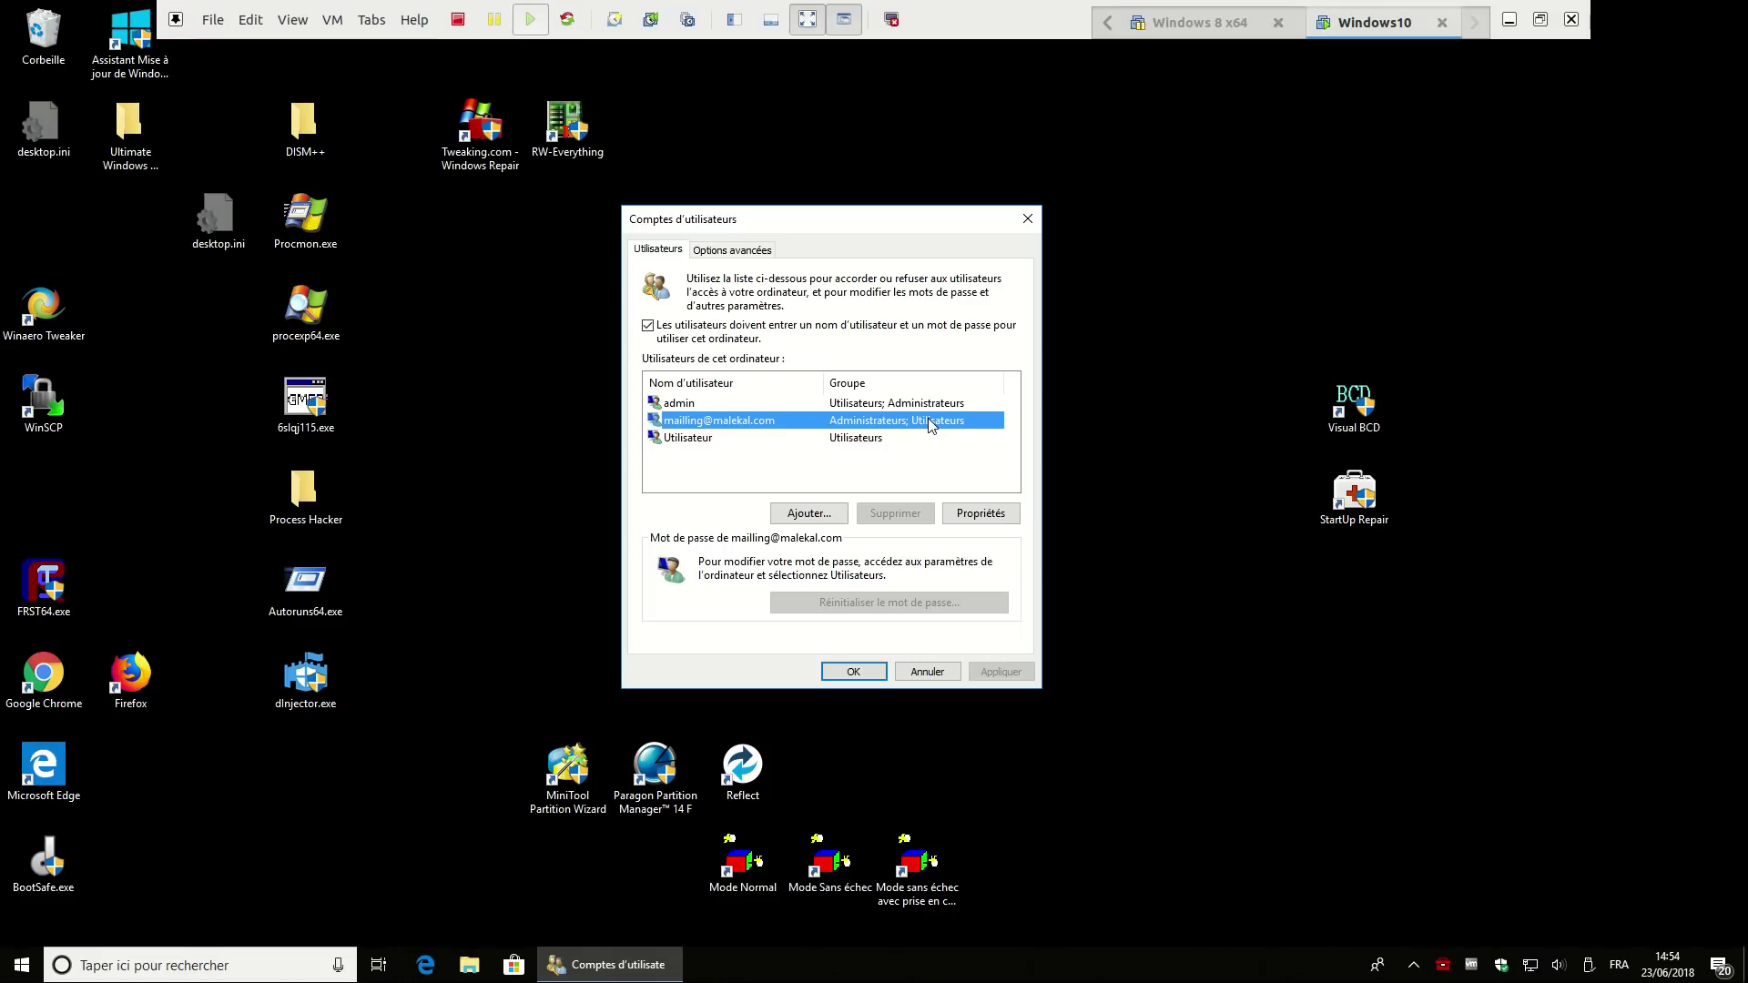
pyautogui.click(1540, 19)
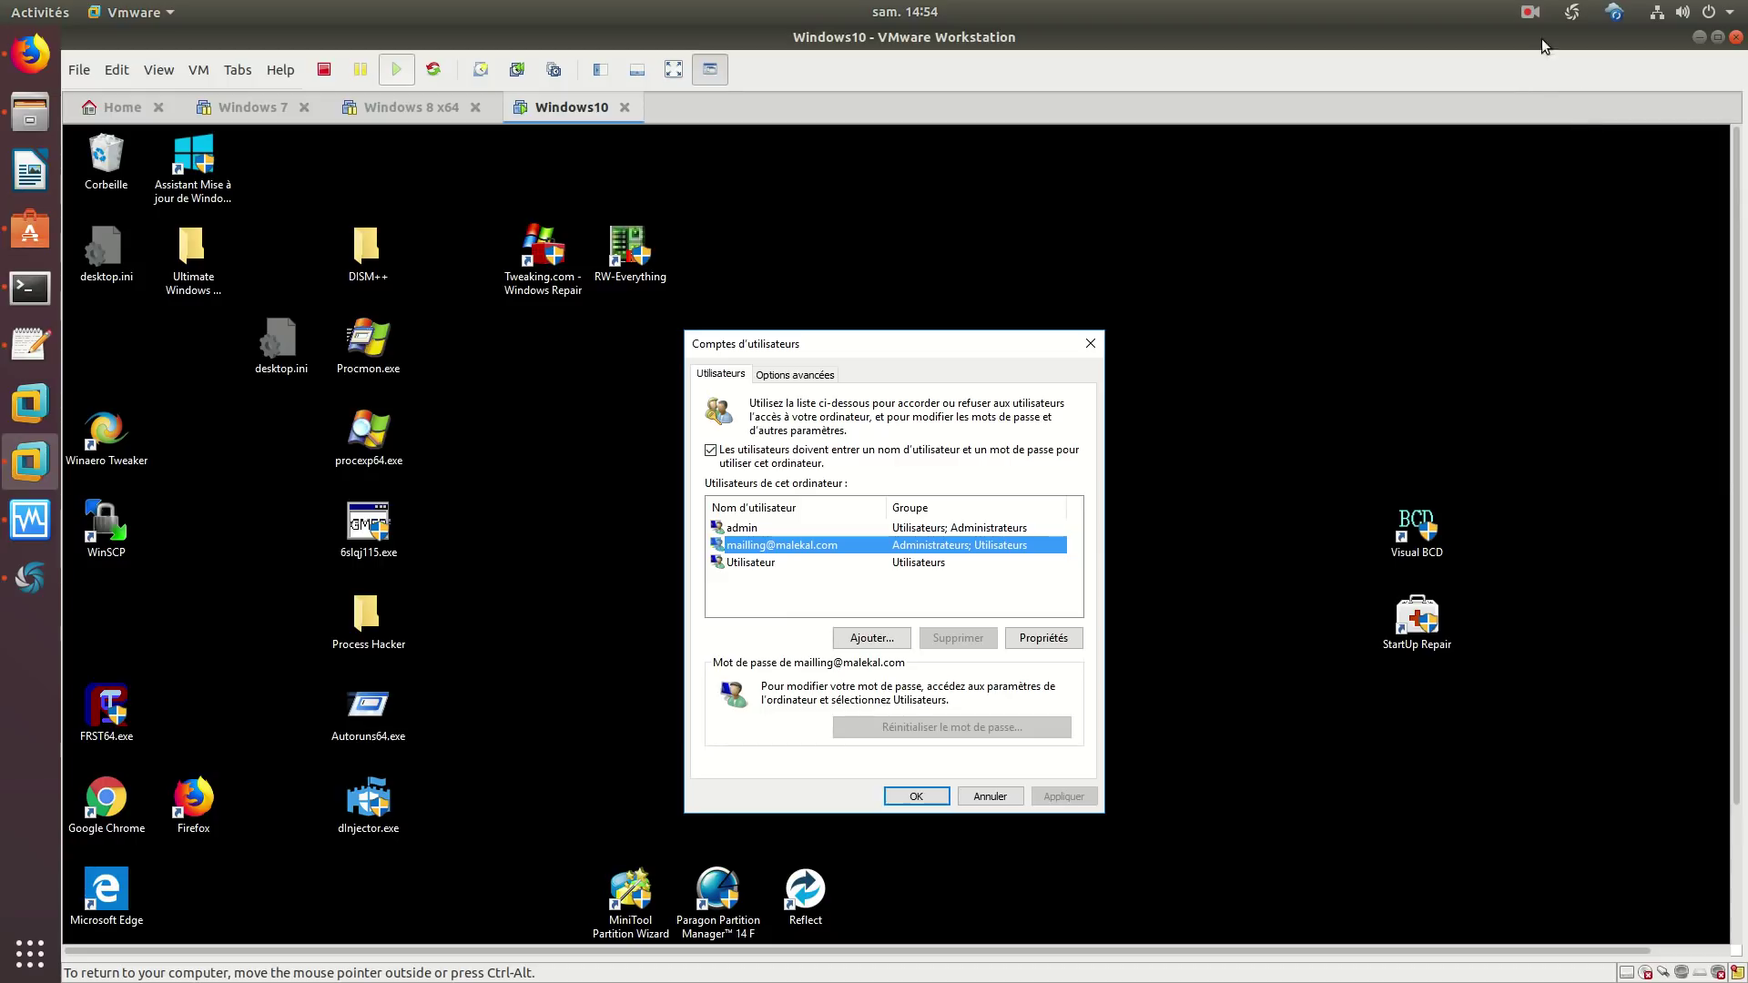
pyautogui.click(1532, 12)
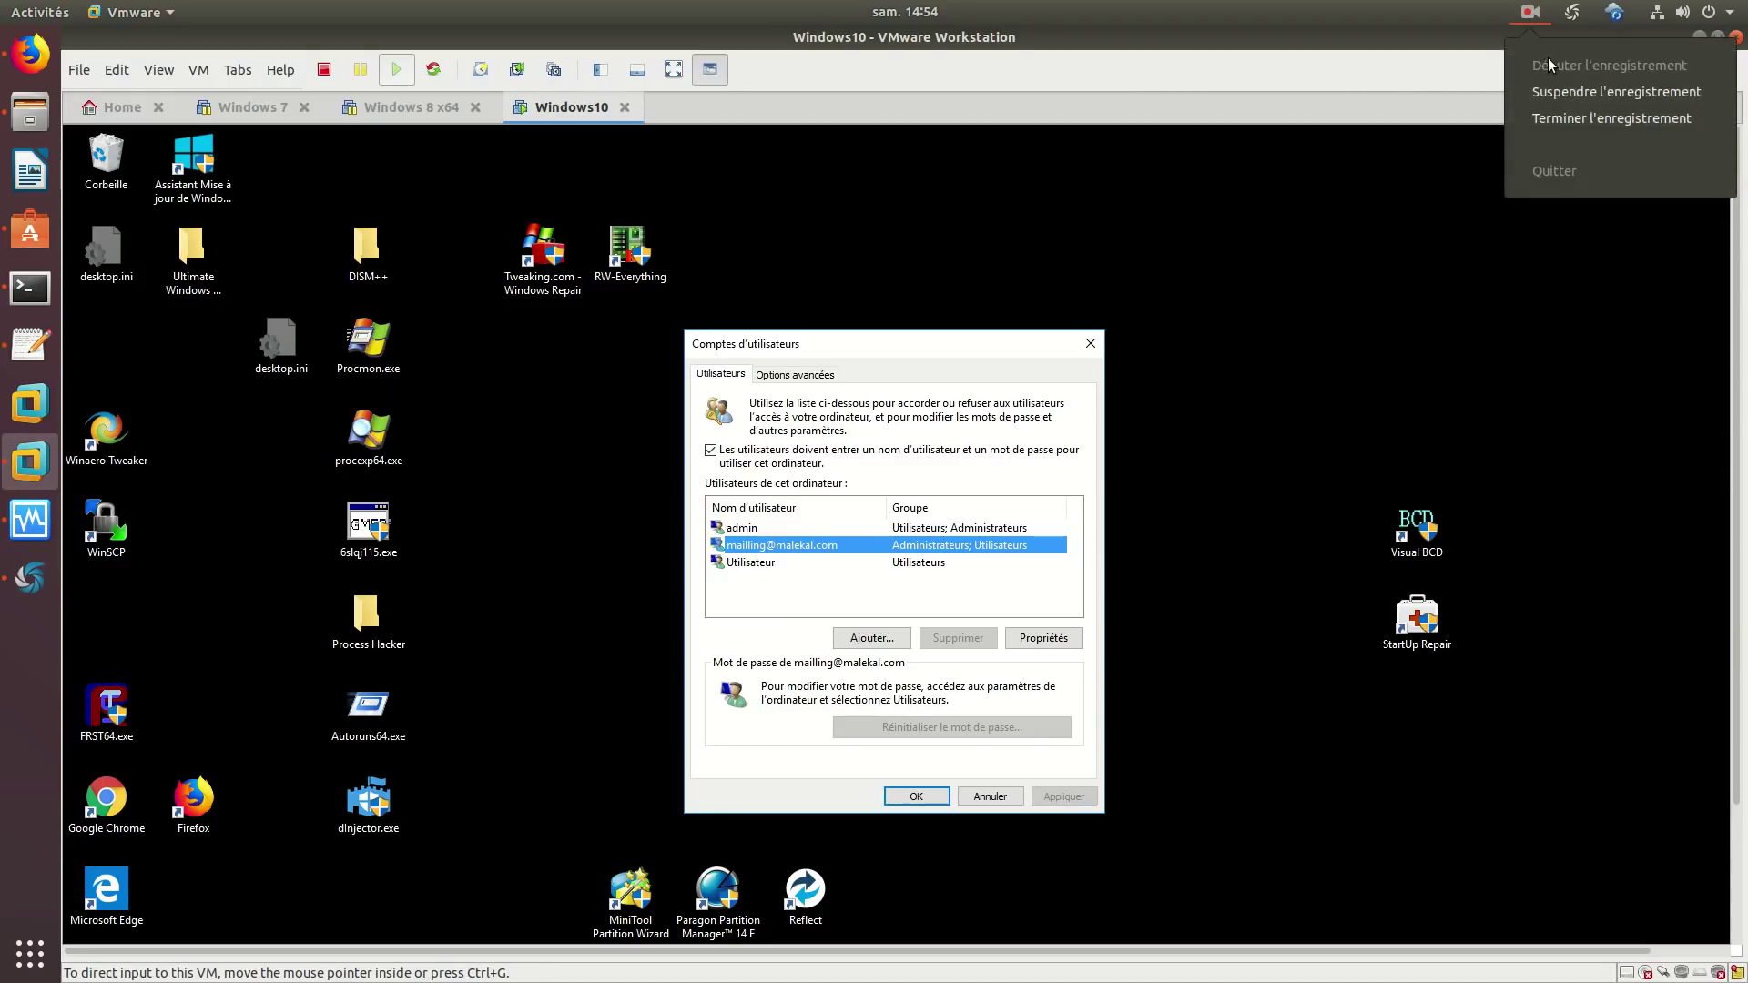